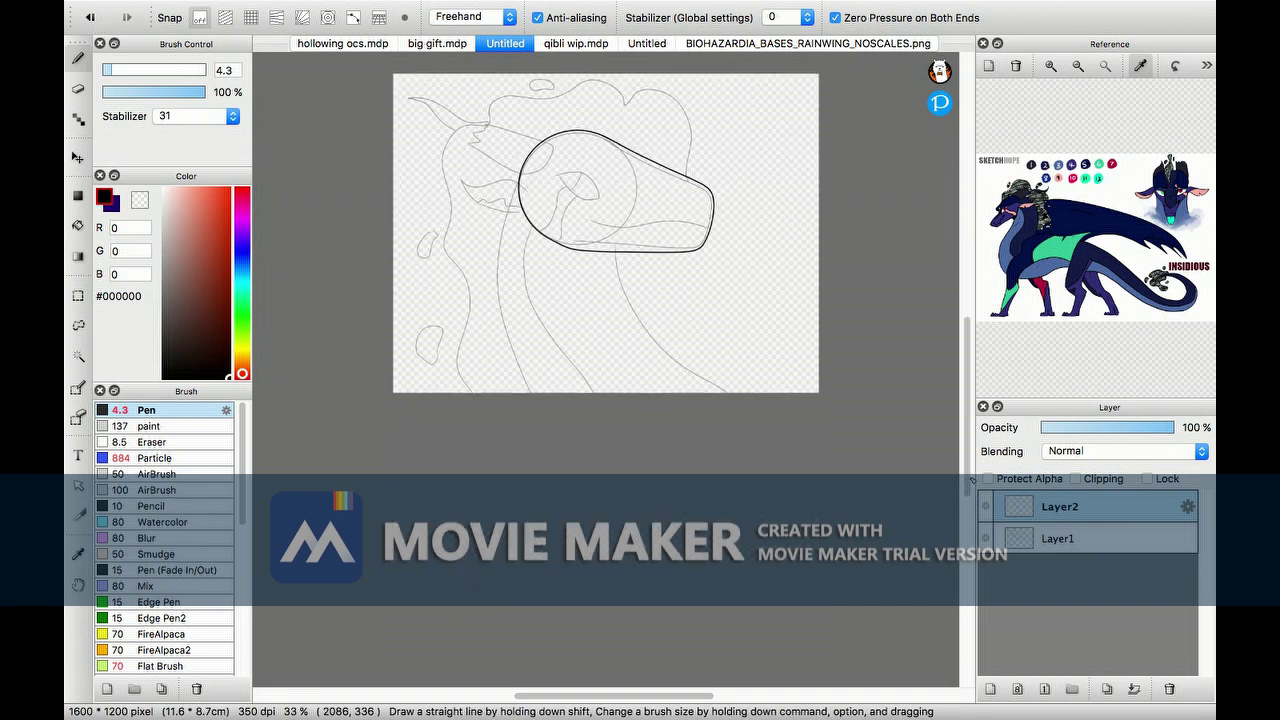
- Ink the outer neck lines and the eye outline with its inner curve over the sketch, using the 4.3 Pen
scroll(496, 126, "up", 2)
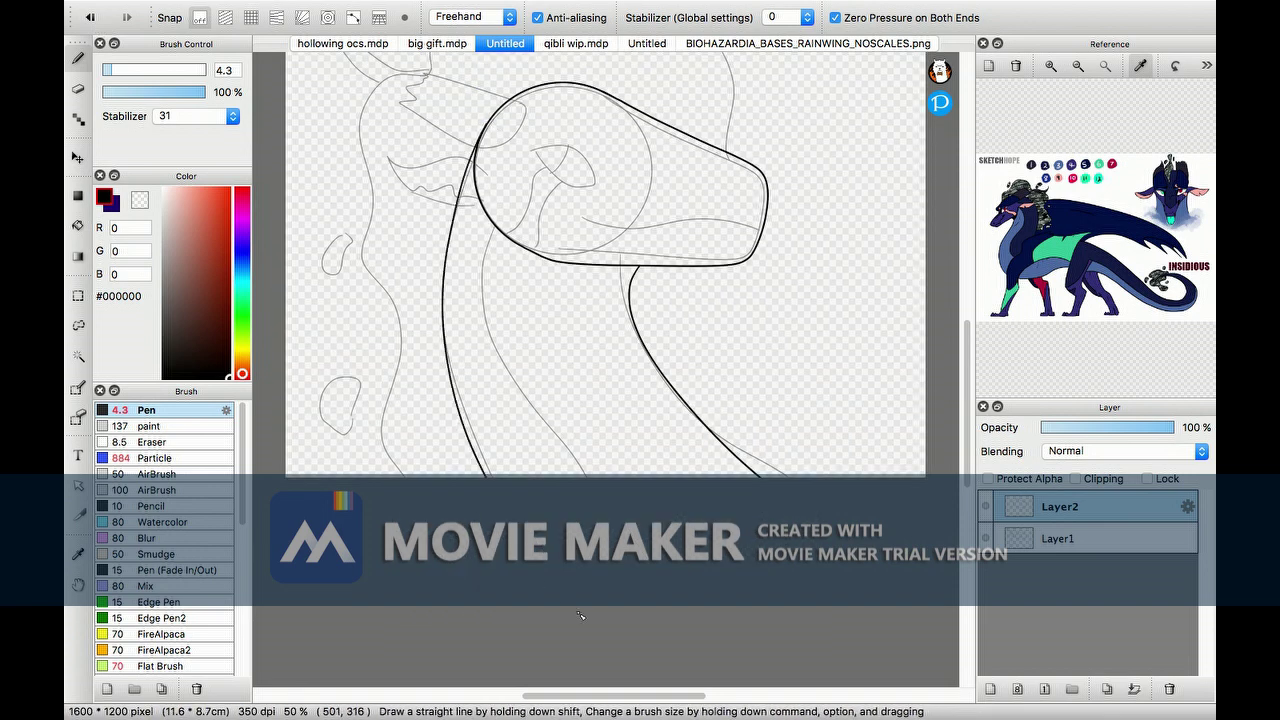
left_click(1052, 66)
left_click(1052, 66)
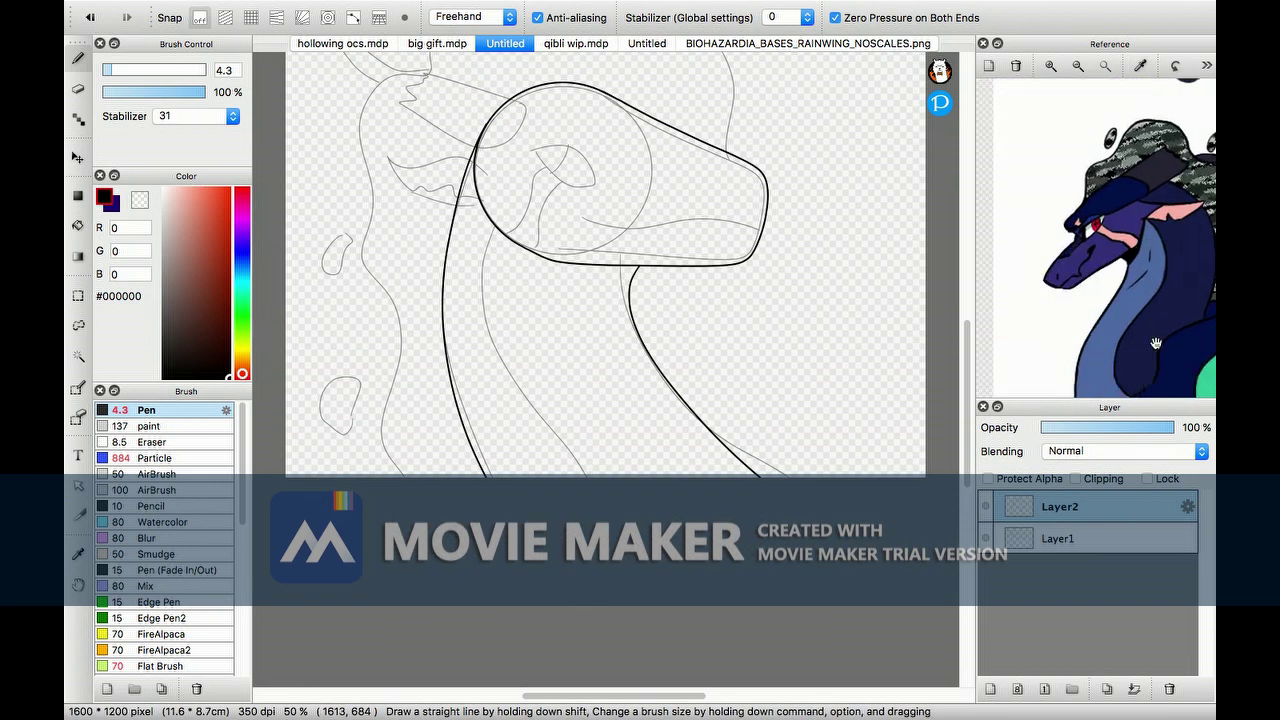
scroll(972, 395, "up", 2)
scroll(450, 105, "up", 4)
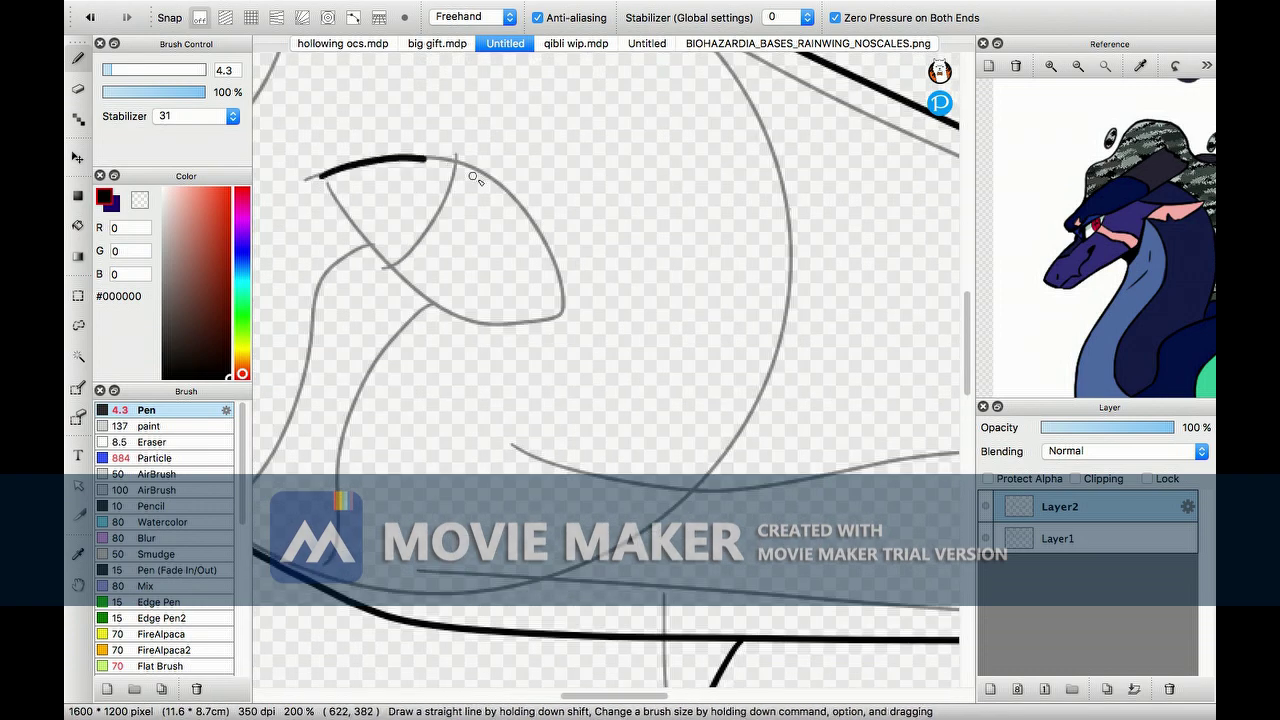
key("e")
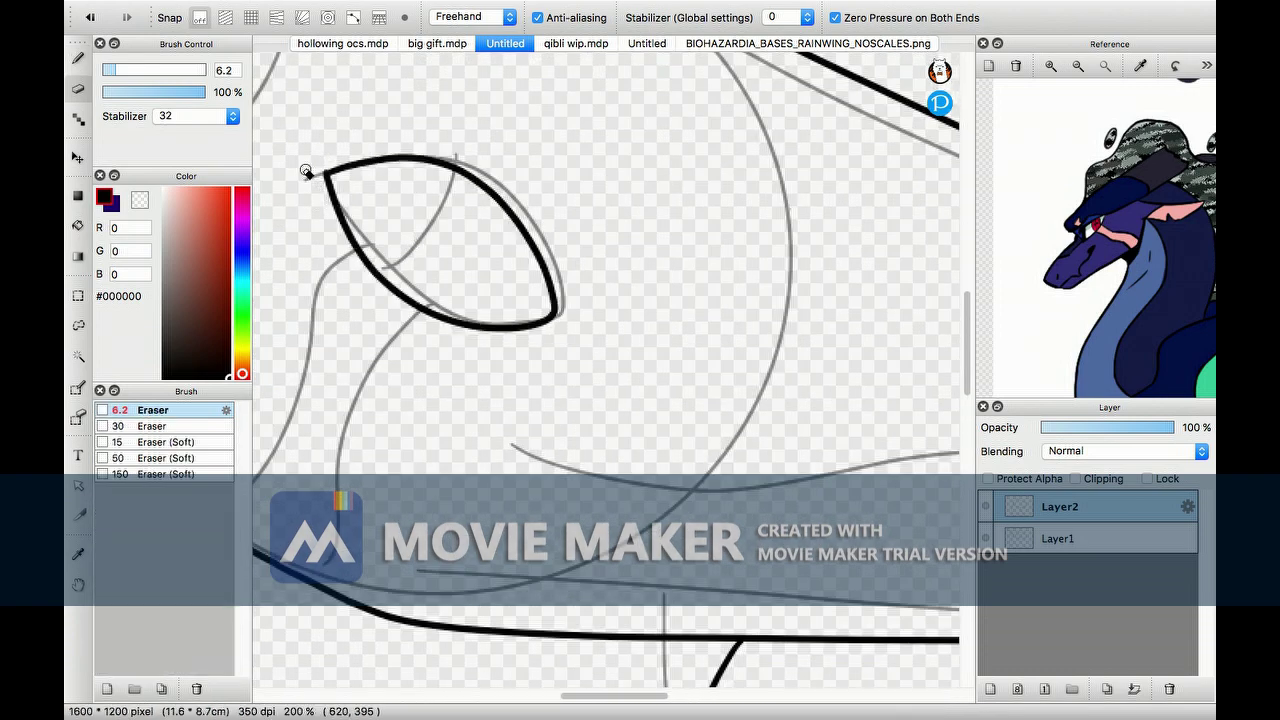
key("b")
left_click_drag(443, 163, 378, 263)
- Ink the wavy mouth line from the front of the snout back toward the cheek
scroll(400, 250, "down", 4)
scroll(500, 400, "up", 3)
left_click_drag(660, 698, 695, 698)
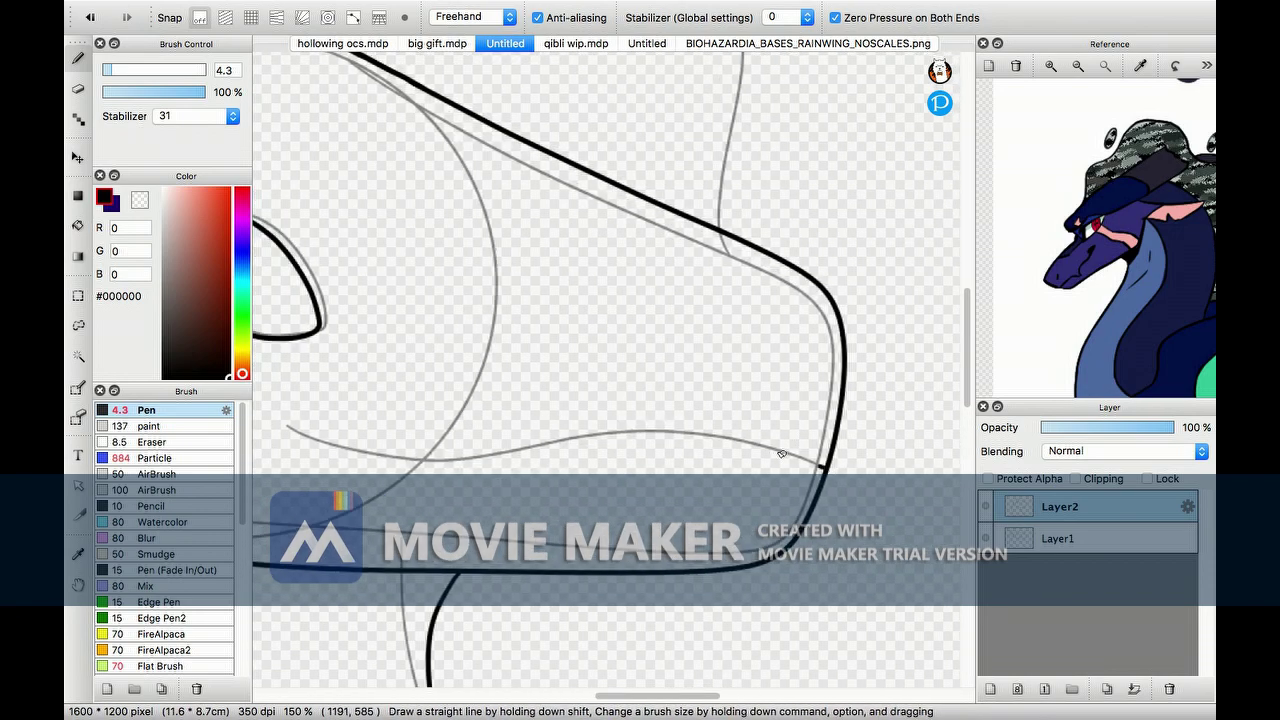
scroll(391, 463, "down", 3)
- Ink the pointed ear behind the head, with a notch in its lower edge
scroll(600, 380, "up", 4)
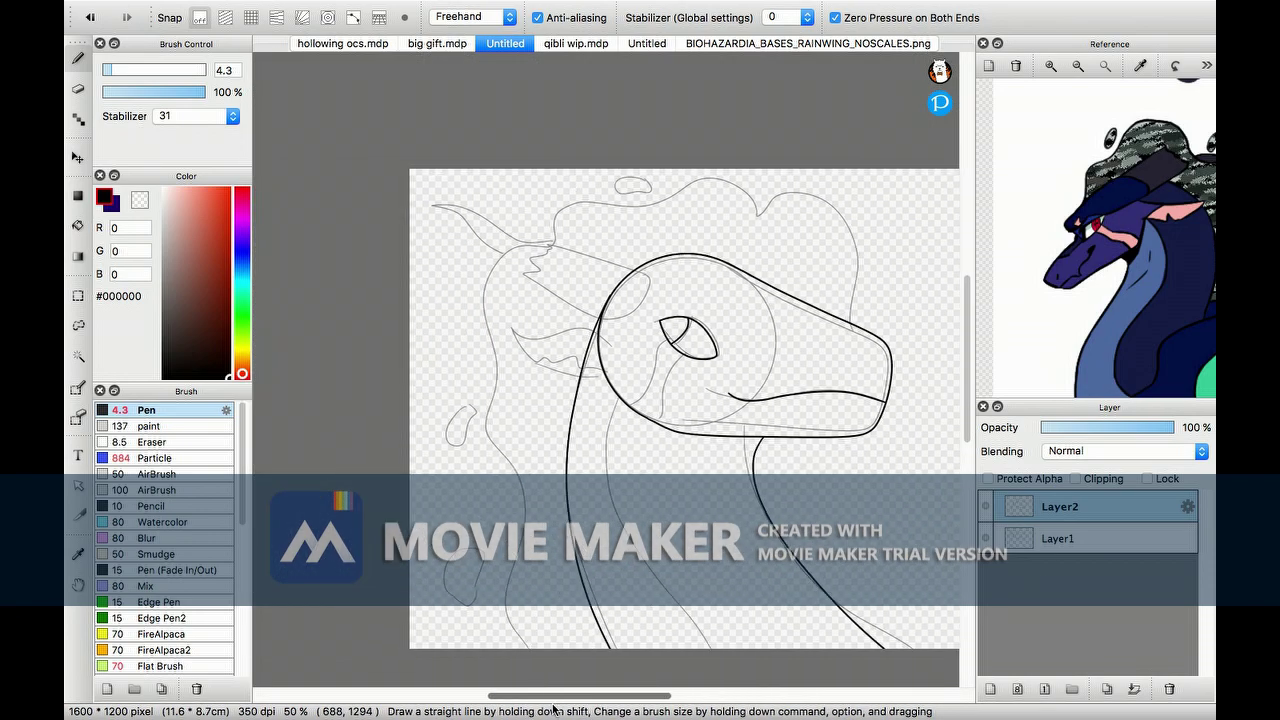
left_click_drag(660, 277, 281, 268)
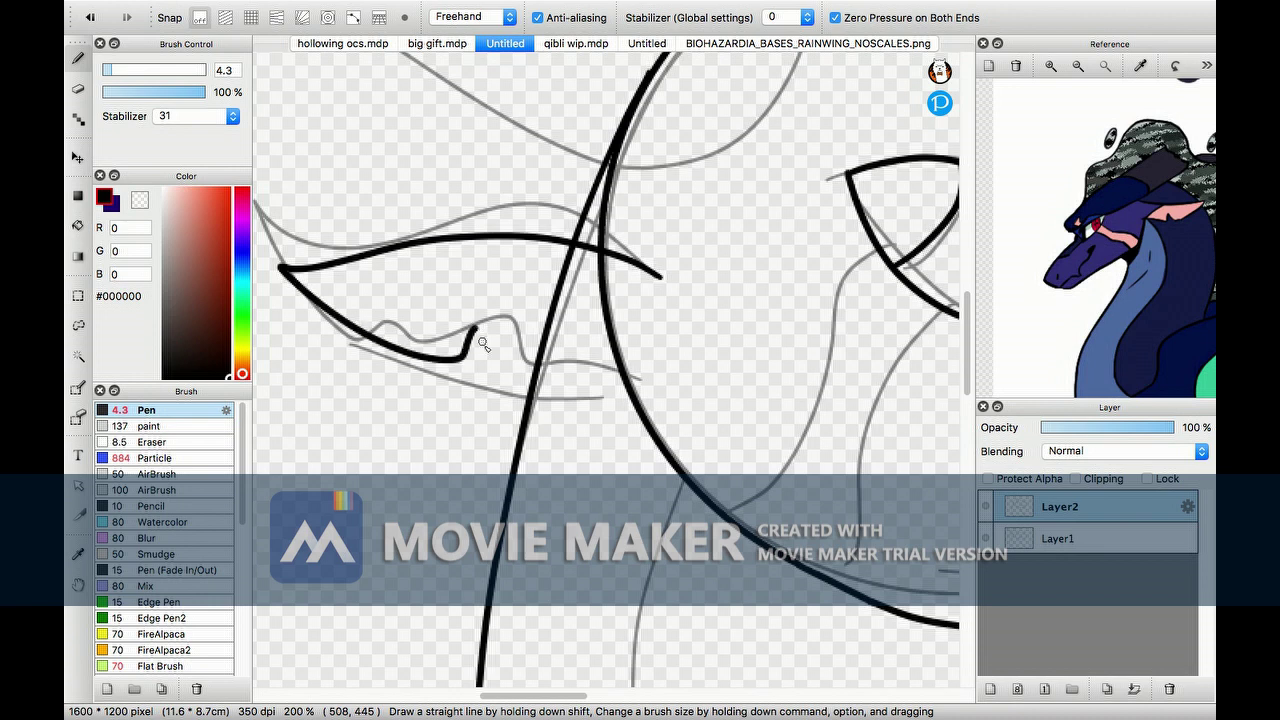
scroll(482, 344, "down", 3)
scroll(640, 400, "up", 2)
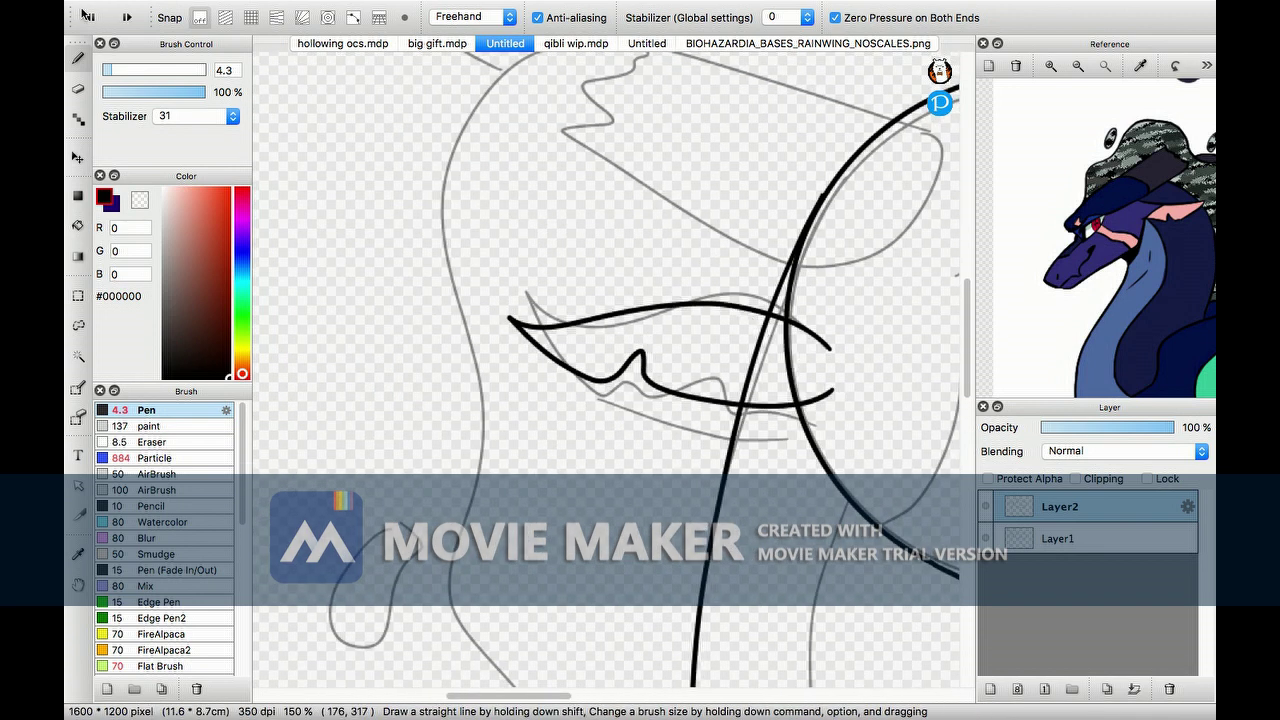
- Erase the neck and head lines crossing the ear, and close the ear with a curve at the head
scroll(600, 380, "up", 2)
key("e")
left_click_drag(587, 316, 577, 343)
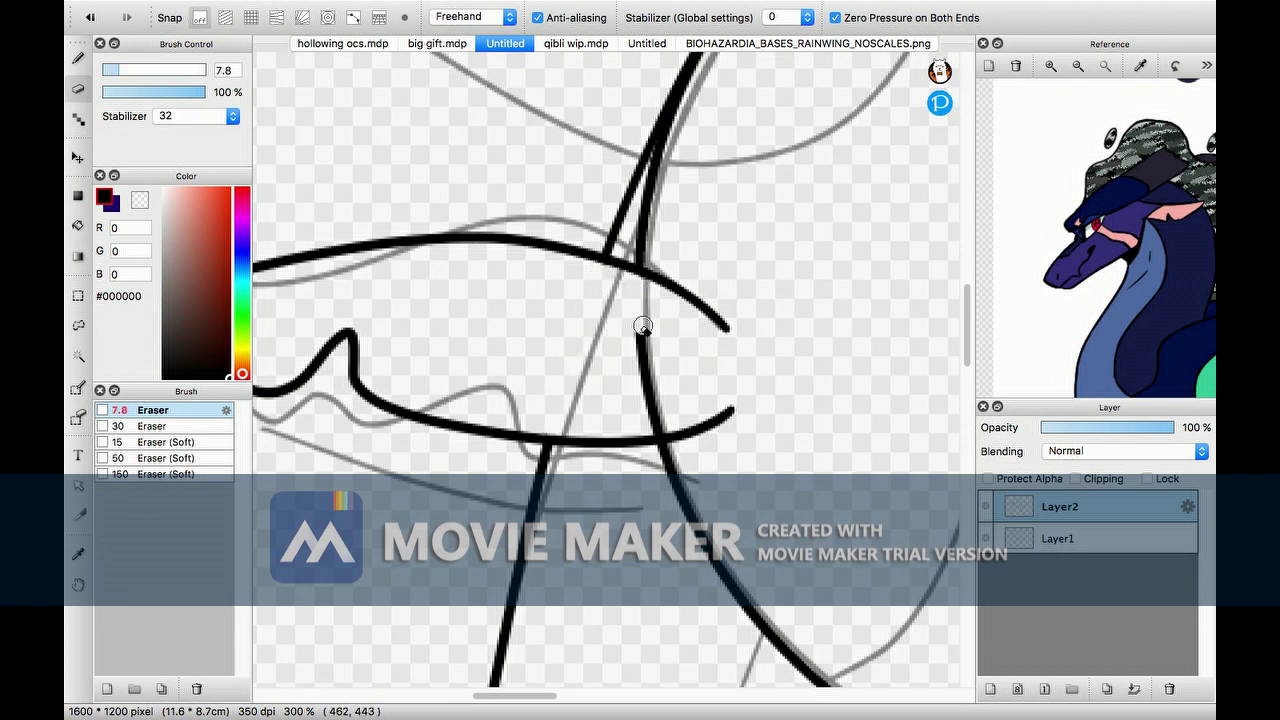
left_click(78, 58)
left_click_drag(643, 326, 715, 420)
- Ink the inner neck line and the wavy mane outline from the snout over the head and down behind the neck
scroll(715, 420, "down", 5)
scroll(495, 490, "up", 5)
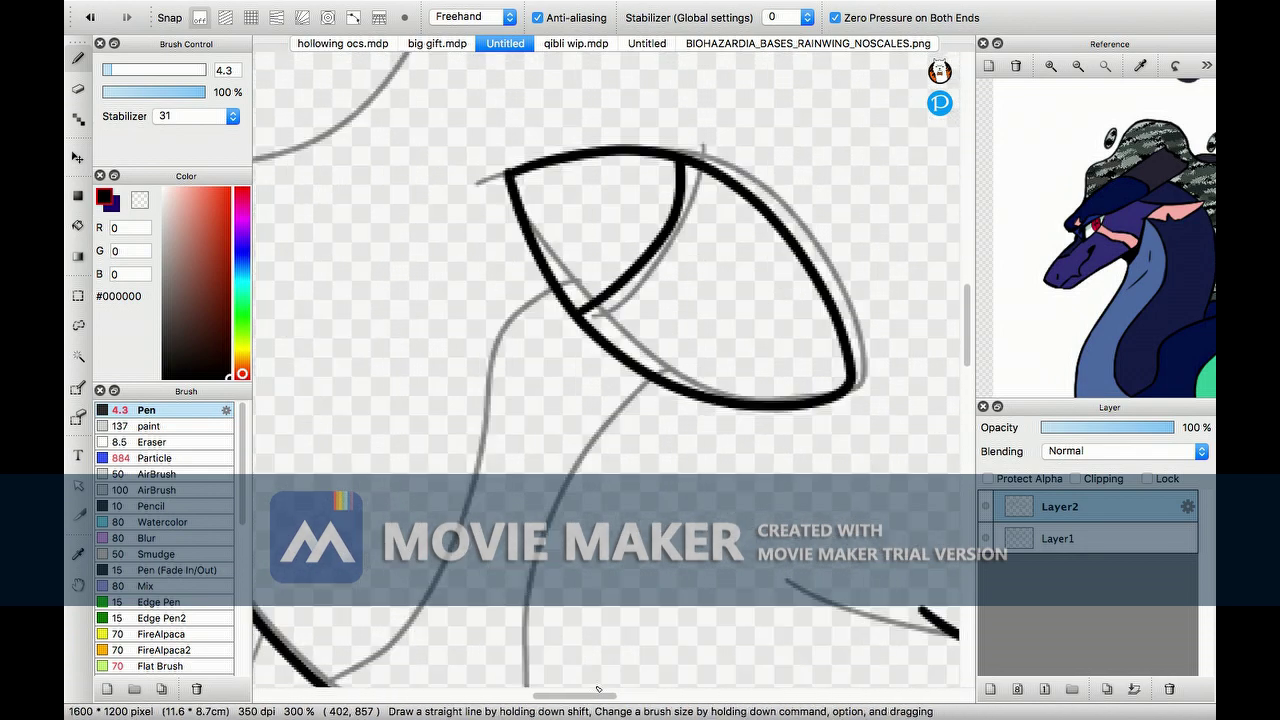
key("e")
scroll(459, 179, "down", 5)
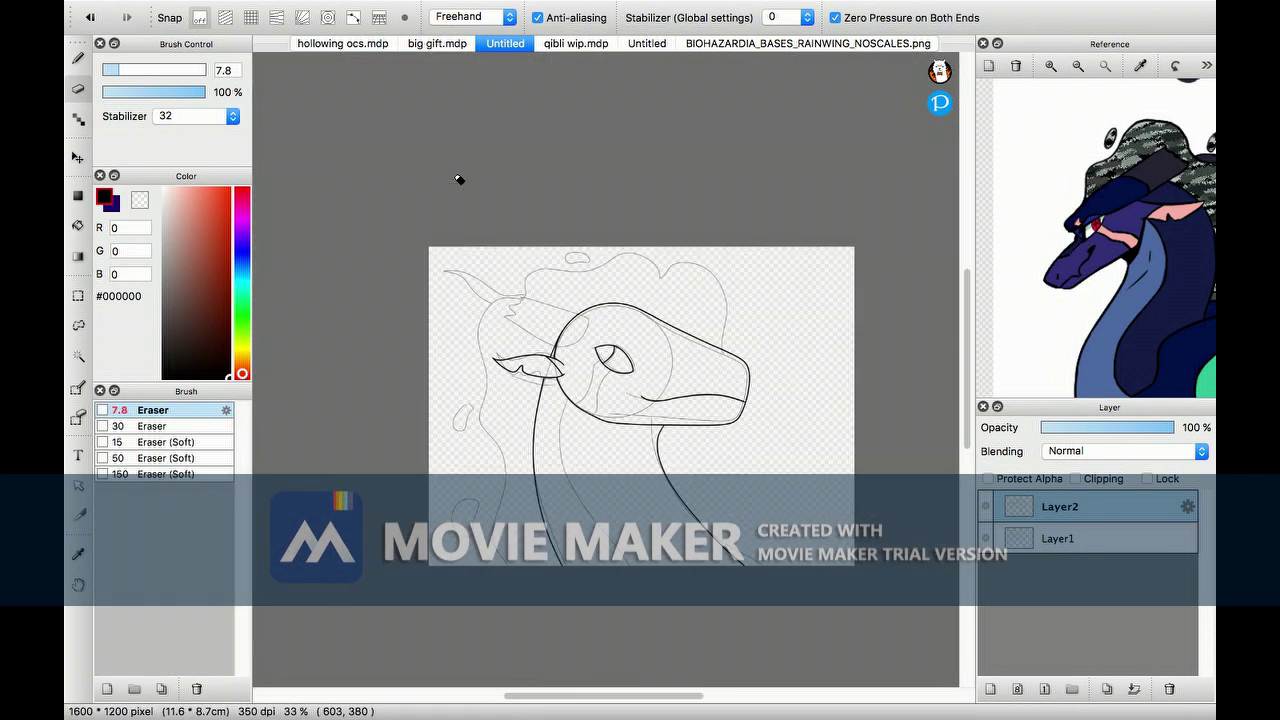
key("b")
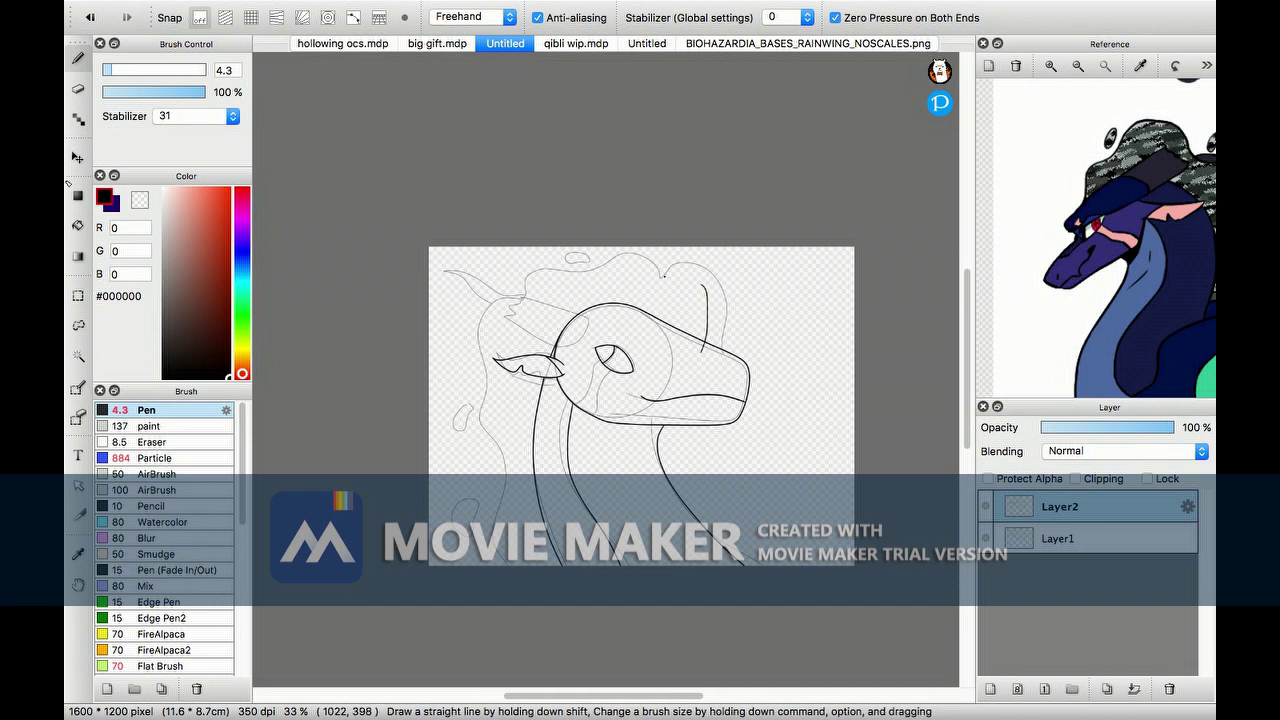
scroll(731, 319, "up", 2)
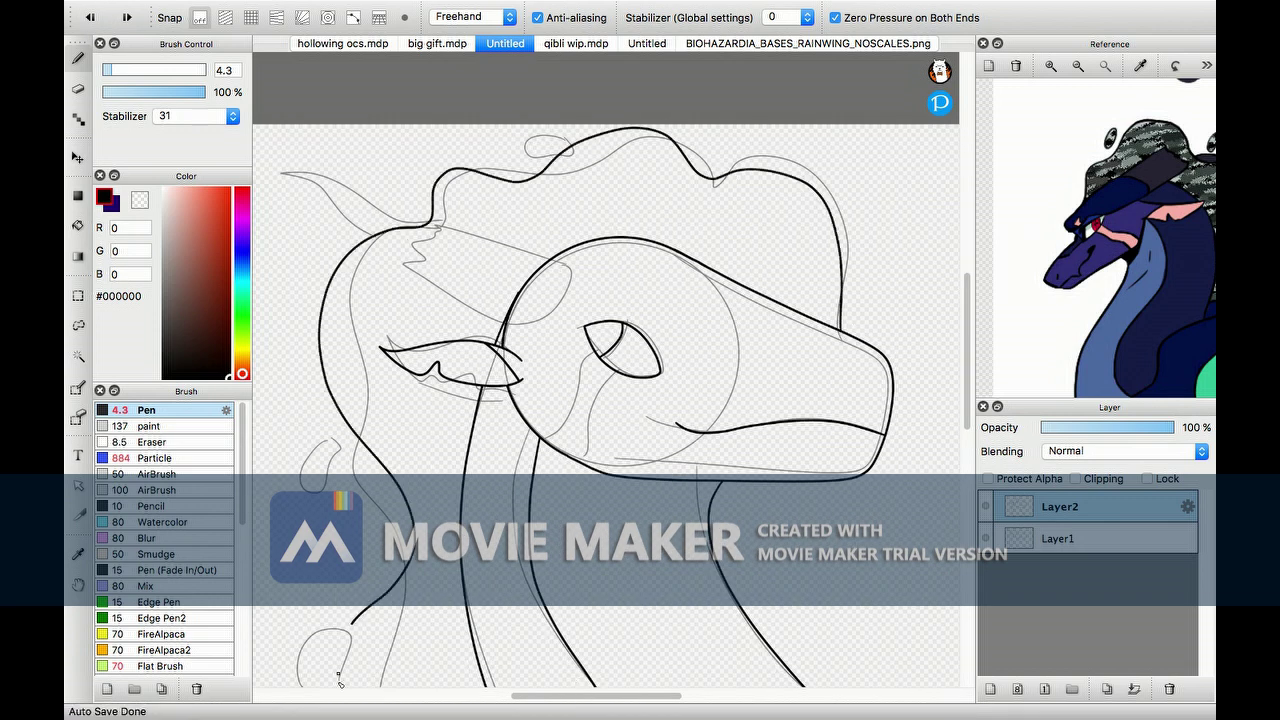
- Ink the small floating drop shapes above and beside the mane
scroll(455, 496, "down", 2)
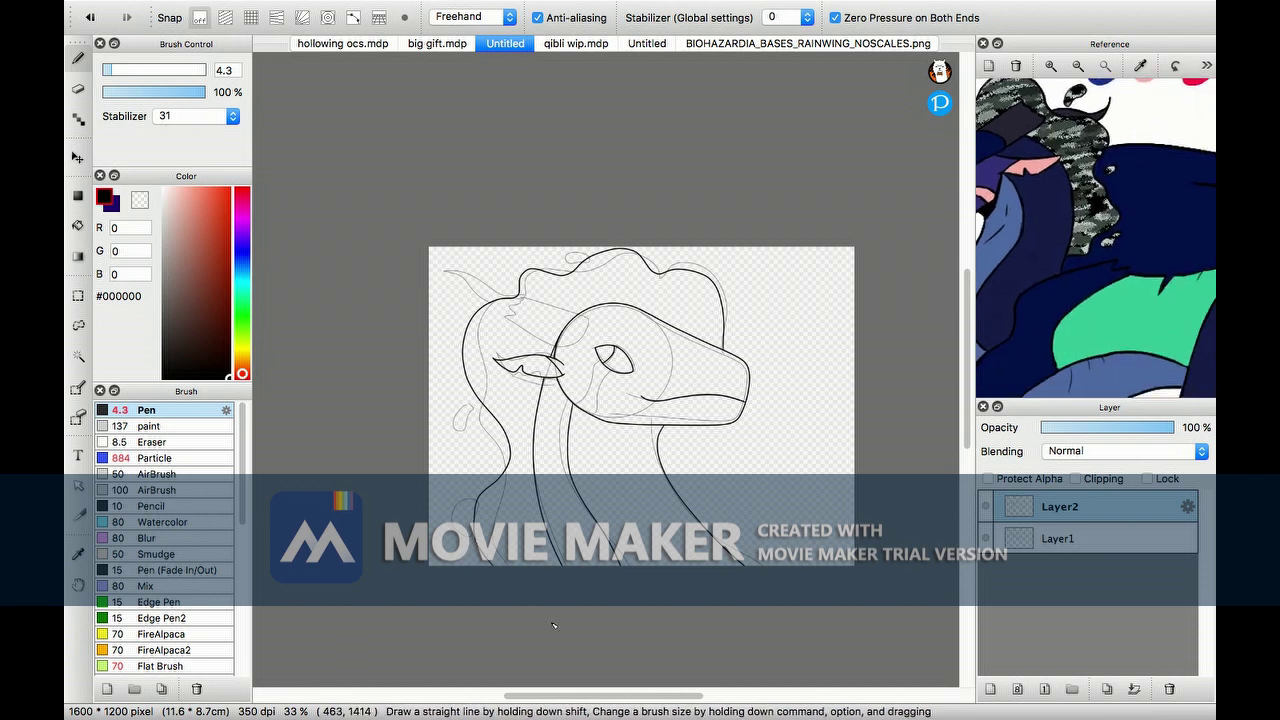
scroll(492, 139, "up", 2)
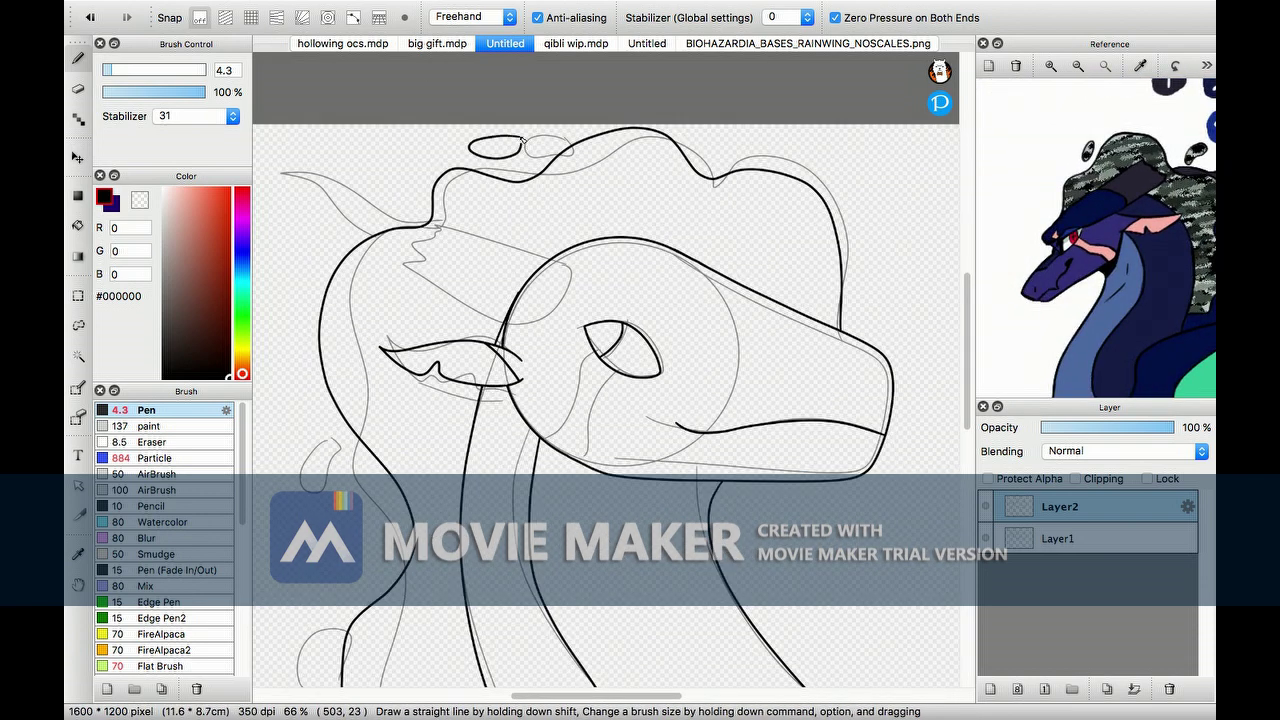
scroll(615, 234, "up", 1)
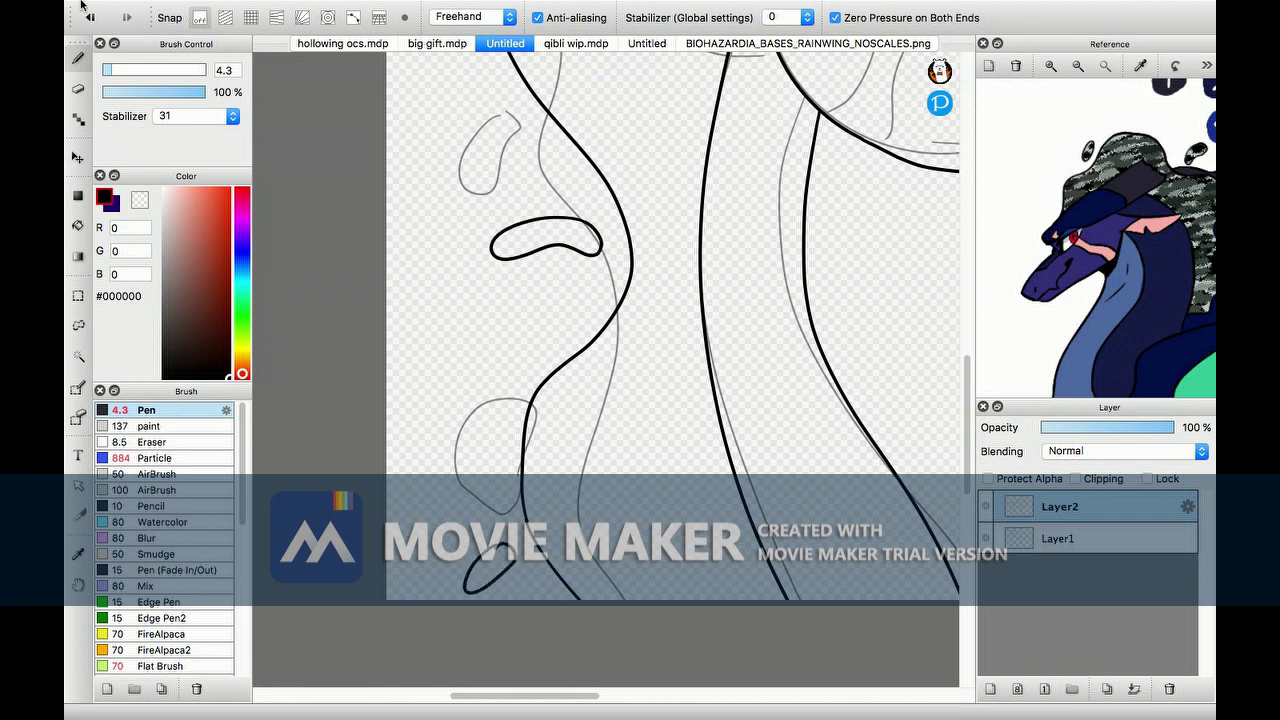
- Clean up the joint in the mane's lower line and redraw the drop shape at the canvas's lower edge
scroll(512, 539, "up", 2)
left_click_drag(964, 430, 962, 503)
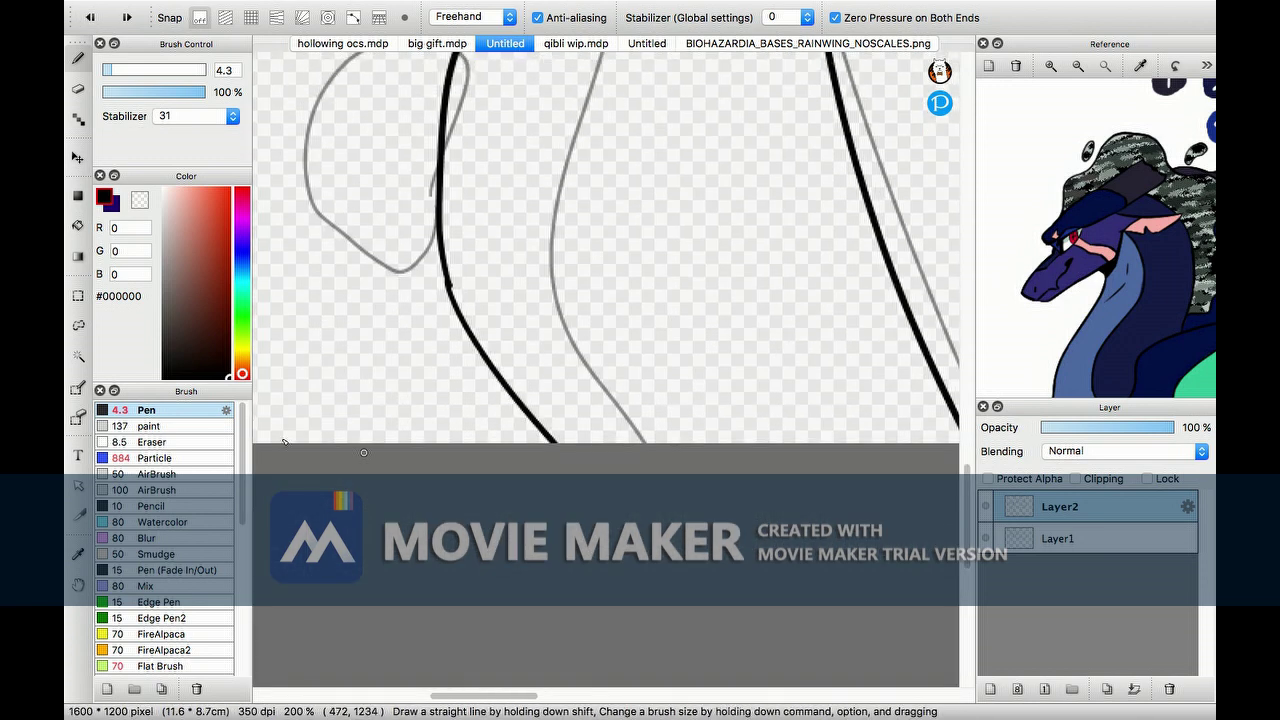
key("e")
left_click_drag(444, 272, 452, 288)
key("b")
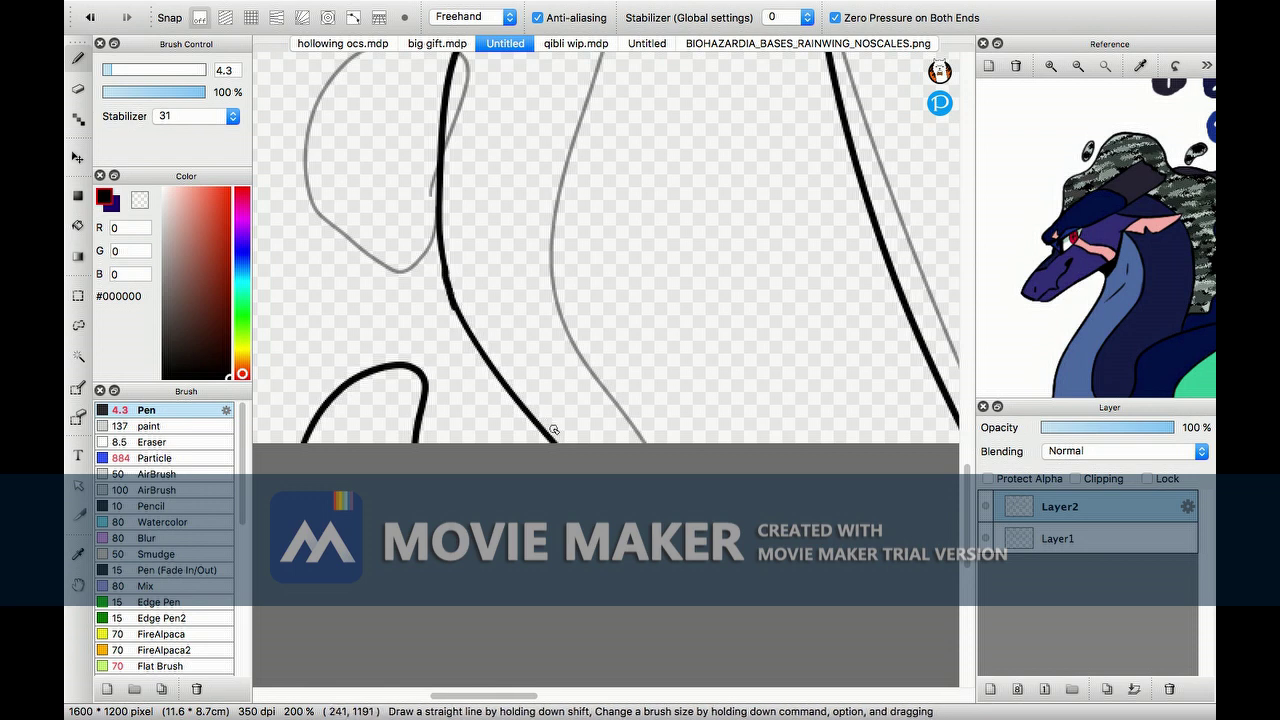
scroll(540, 418, "up", 2)
key("e")
left_click_drag(447, 248, 426, 171)
scroll(374, 297, "down", 6)
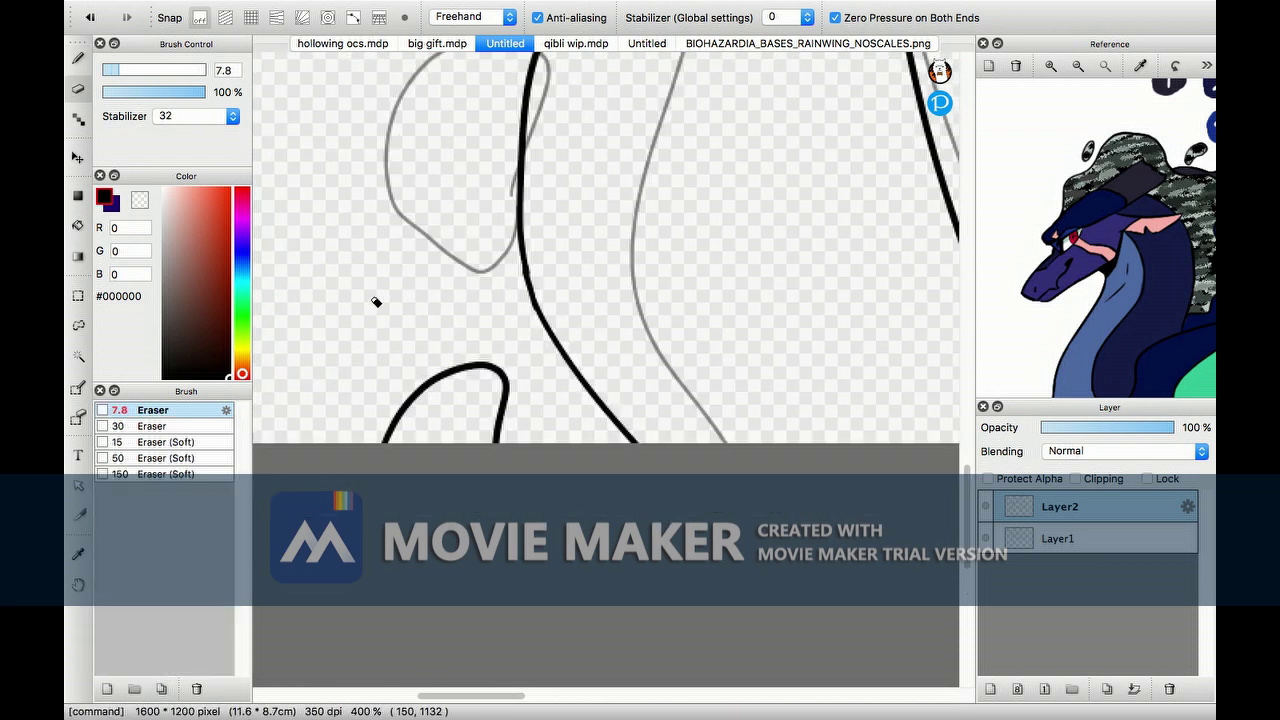
- Ink the sides and jagged end of the broken horn, undoing the unwanted stroke first
key("b")
left_click_drag(968, 406, 970, 360)
scroll(680, 350, "up", 4)
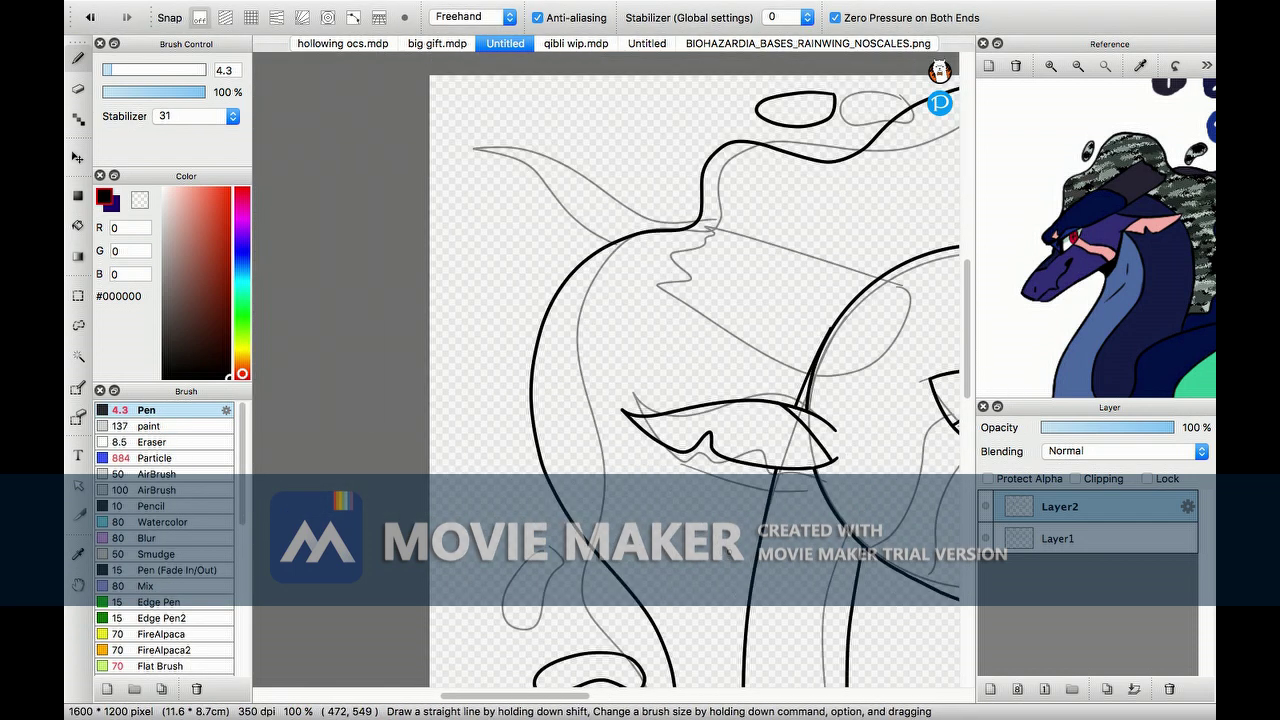
key("super+z")
left_click_drag(784, 289, 597, 237)
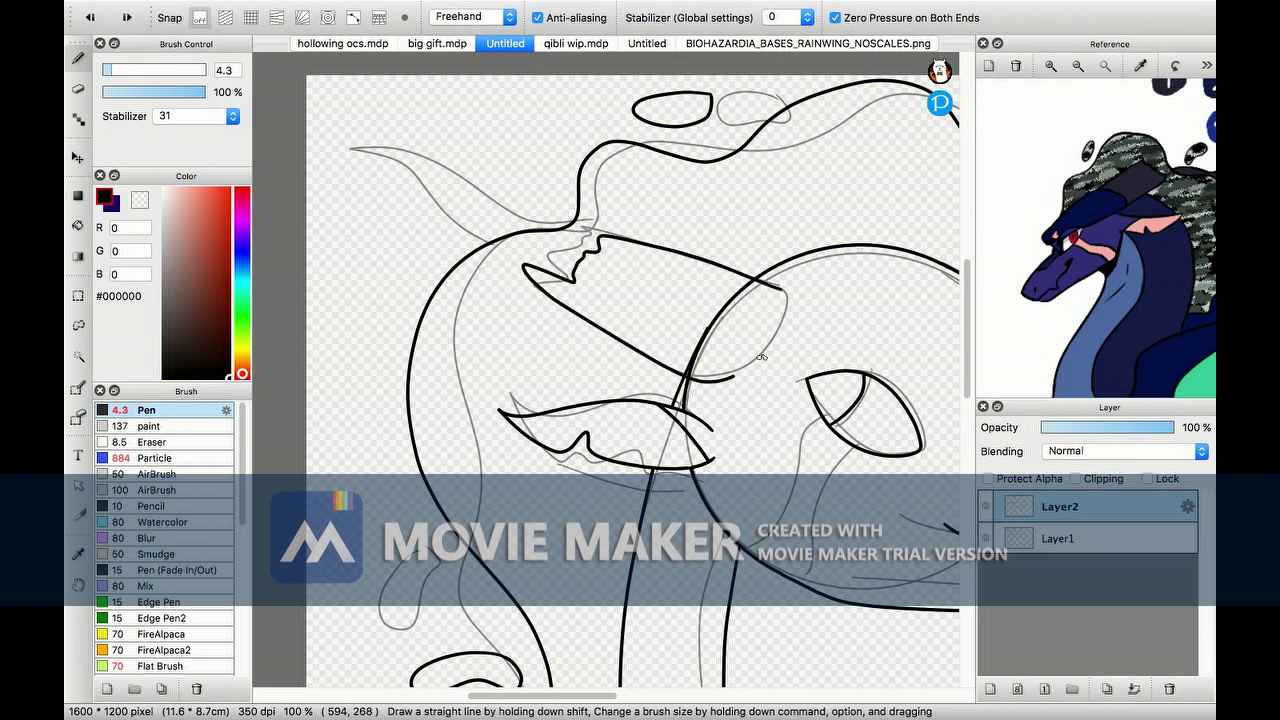
- Ink the broken horn's rounded base and erase the head outline that runs through it
scroll(720, 340, "up", 3)
key("e")
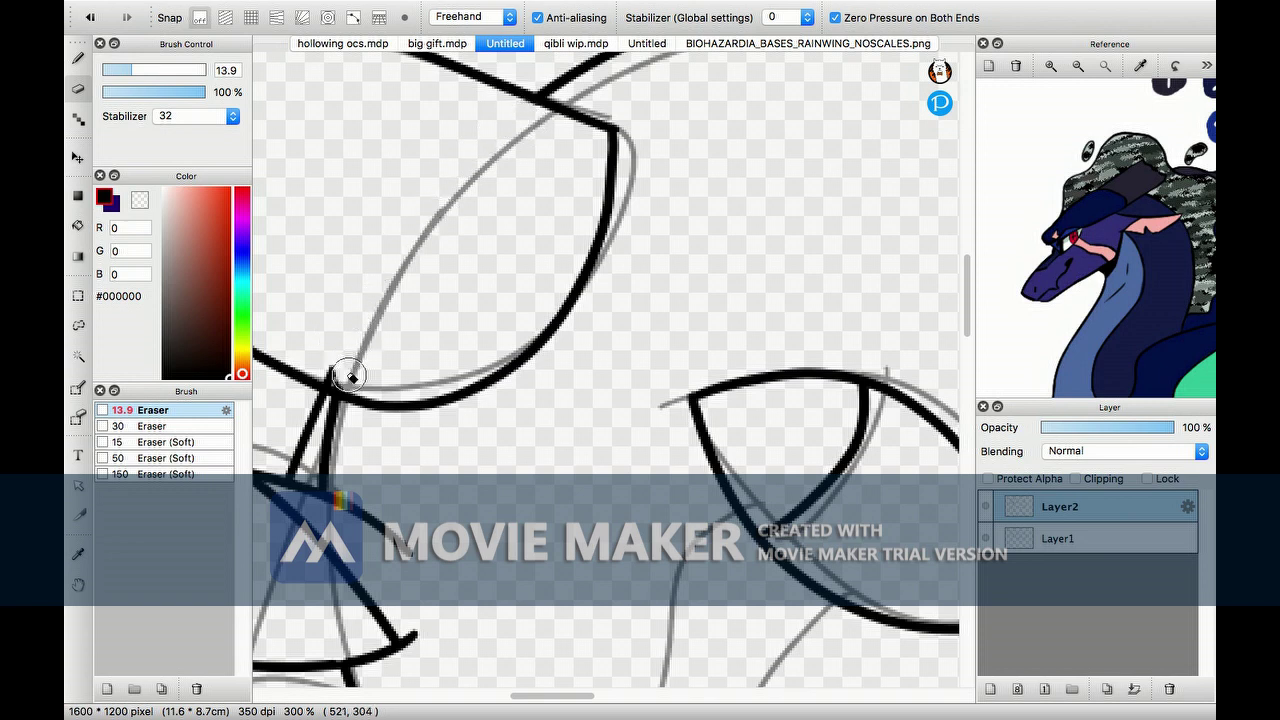
key("b")
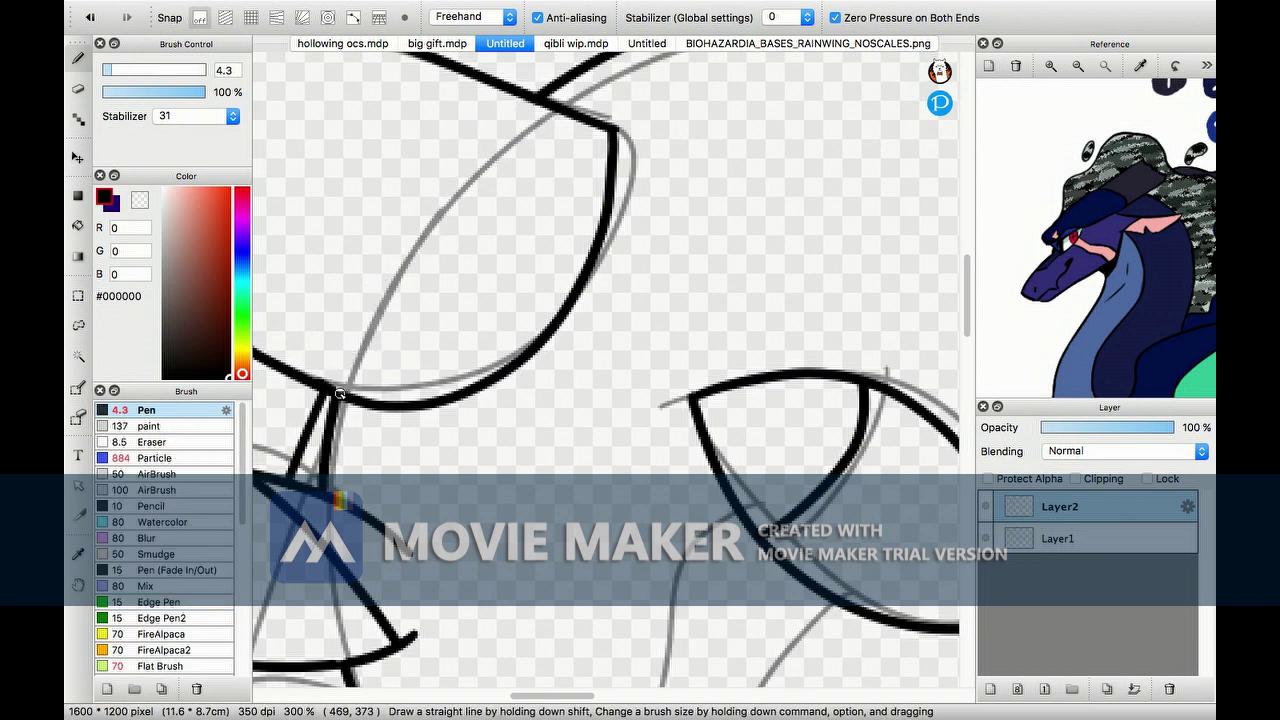
scroll(549, 347, "up", 1)
key("e")
scroll(555, 368, "down", 3)
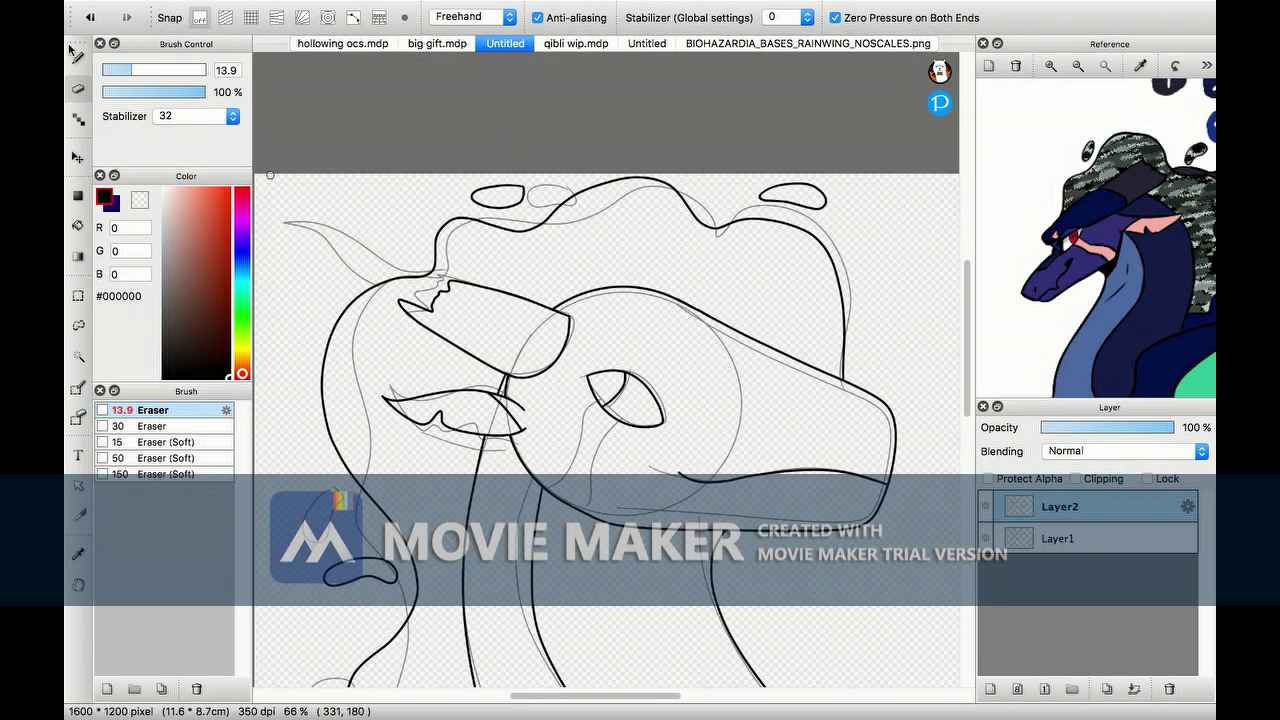
- Ink the long curved, pointed horn rising behind the mane
key("b")
scroll(433, 272, "up", 2)
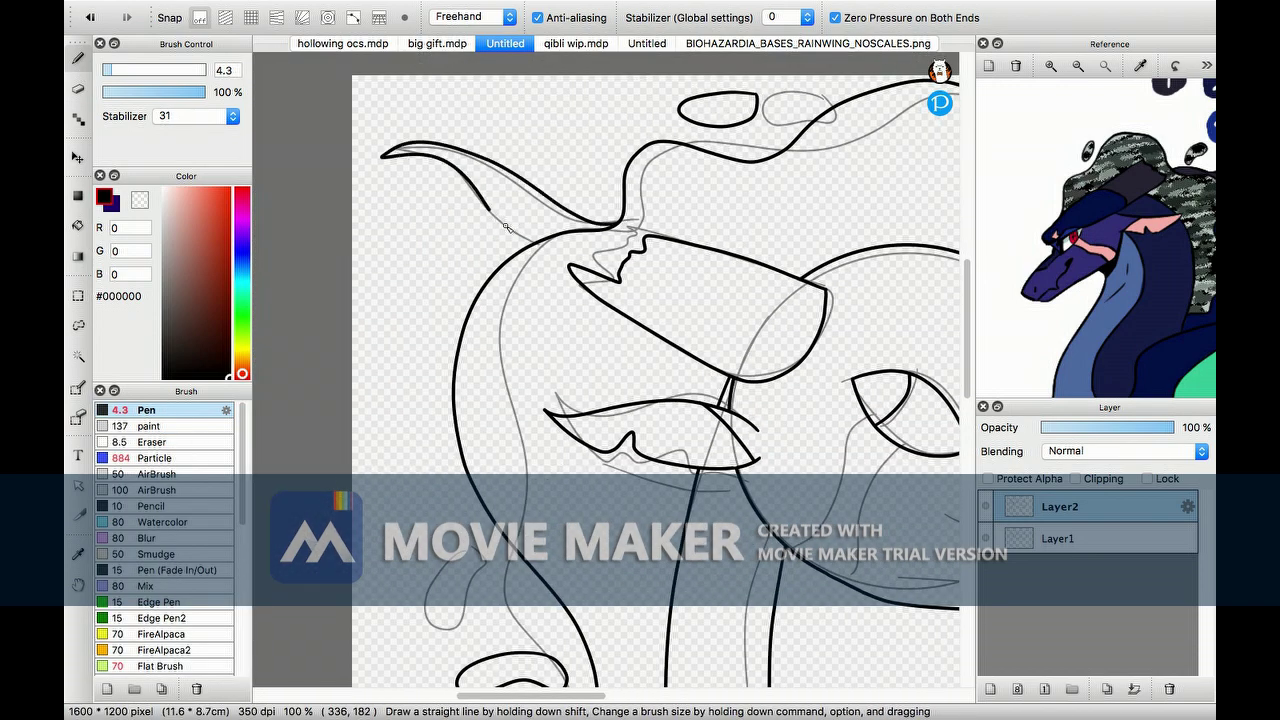
scroll(499, 222, "down", 3)
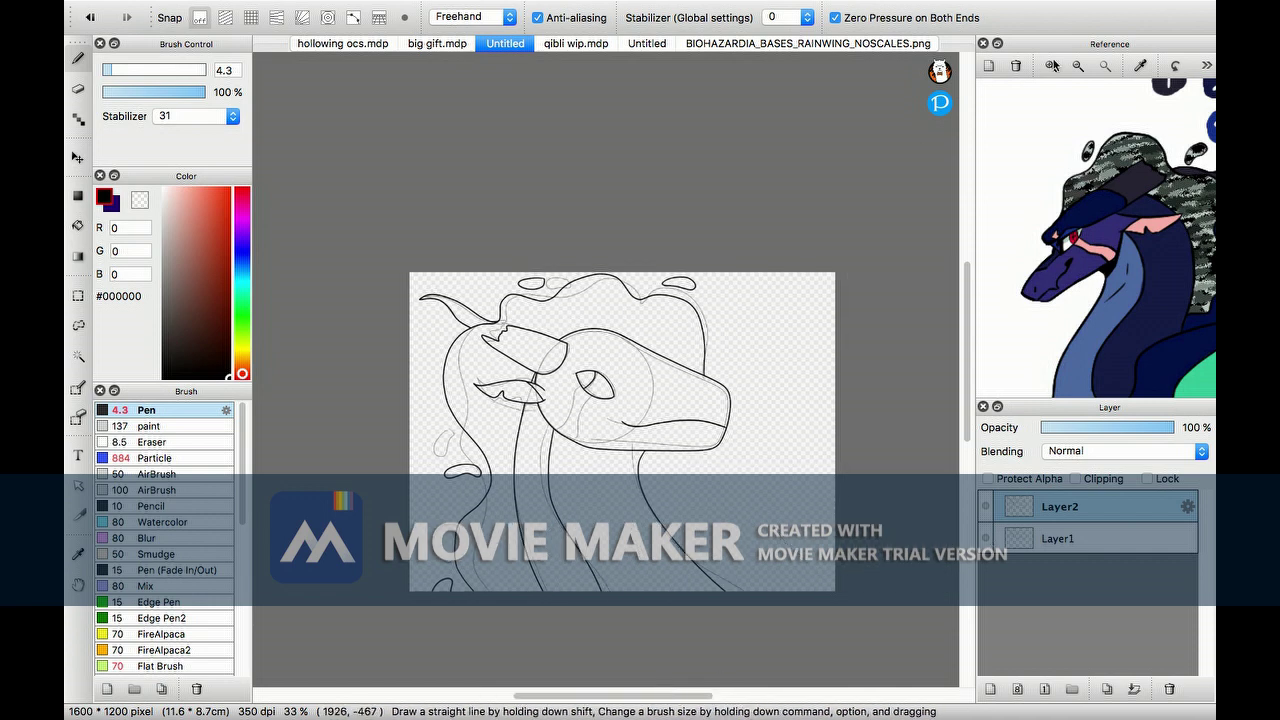
- Ink the connecting line from the broken horn to the eye and a long line from the eye to the snout tip
left_click(1051, 66)
scroll(614, 397, "up", 2)
left_click_drag(614, 397, 850, 470)
key("ctrl+z")
left_click_drag(610, 391, 850, 468)
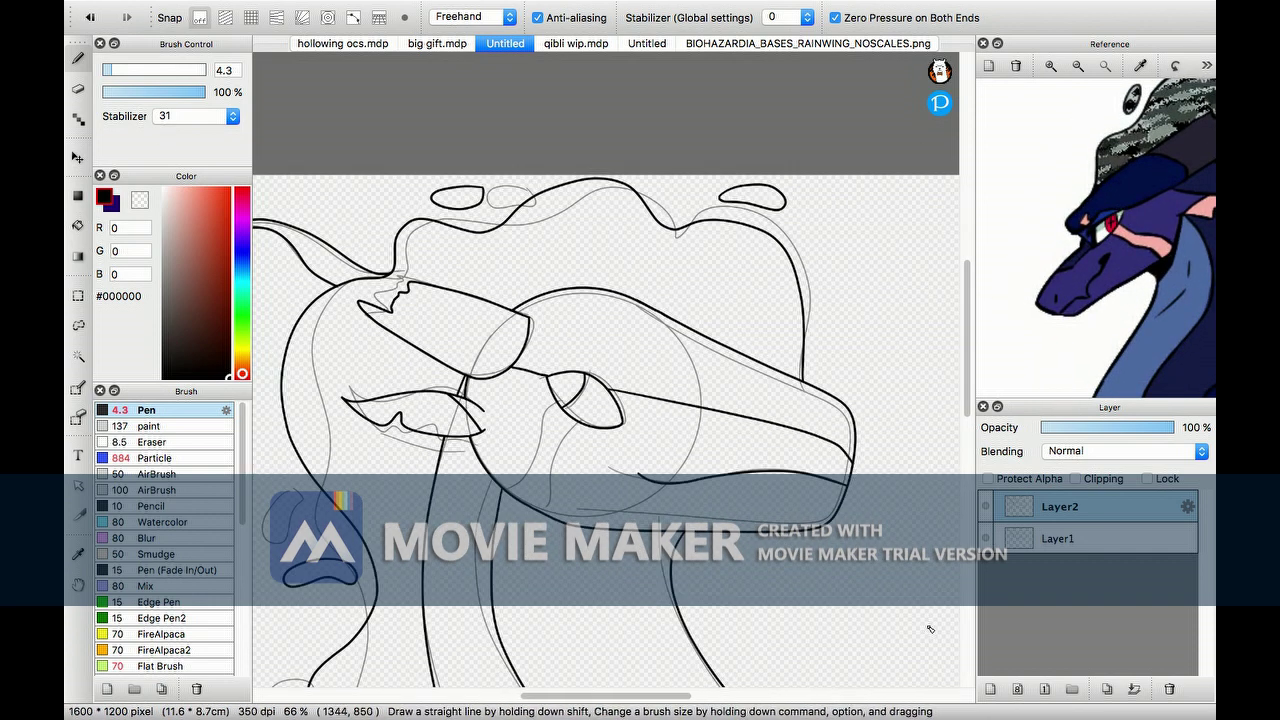
- Ink the brow ridge around the top and front of the eye and erase the snout line inside it
scroll(605, 378, "up", 2)
mouse_move(468, 382)
left_mouse_down()
mouse_move(668, 427)
mouse_move(642, 502)
left_mouse_up()
left_click_drag(668, 438, 672, 494)
key("super+plus")
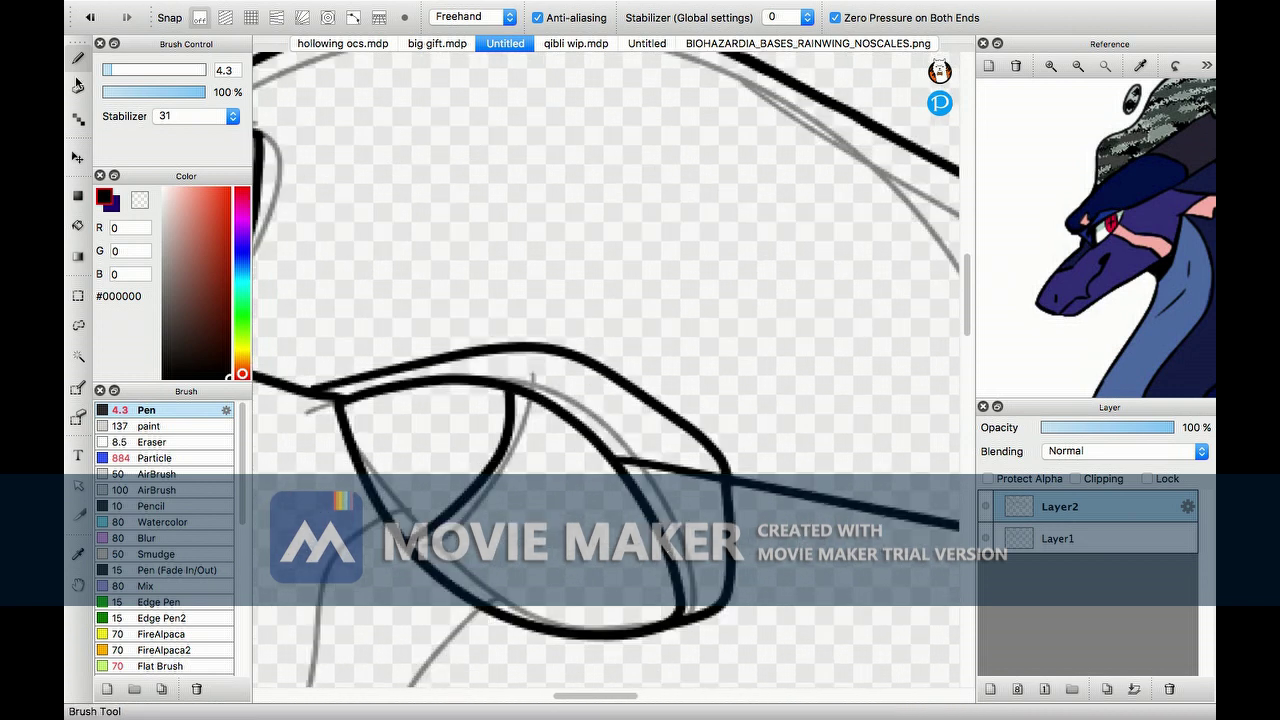
key("e")
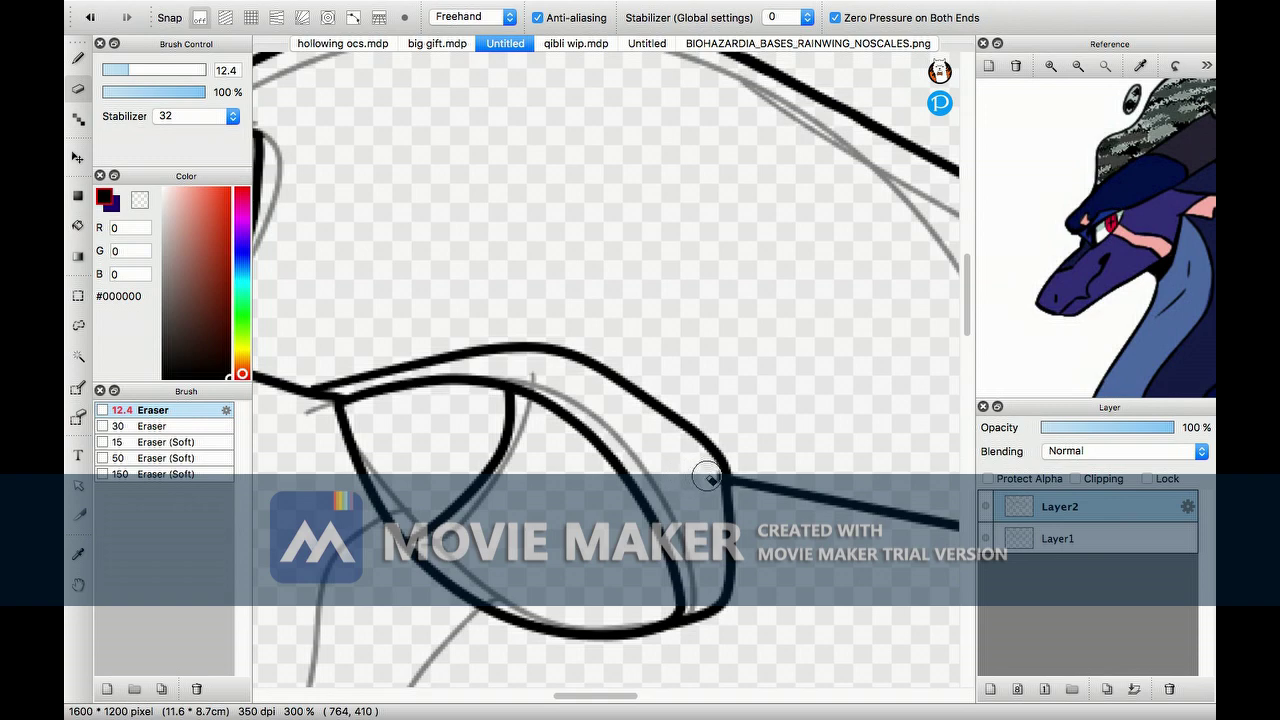
- Ink a small curved spike on top of the brow ridge
key("super+minus")
key("super+minus")
key("super+minus")
key("super+minus")
key("super+plus")
left_click(77, 62)
mouse_move(652, 329)
left_mouse_down()
mouse_move(646, 357)
mouse_move(677, 372)
left_mouse_up()
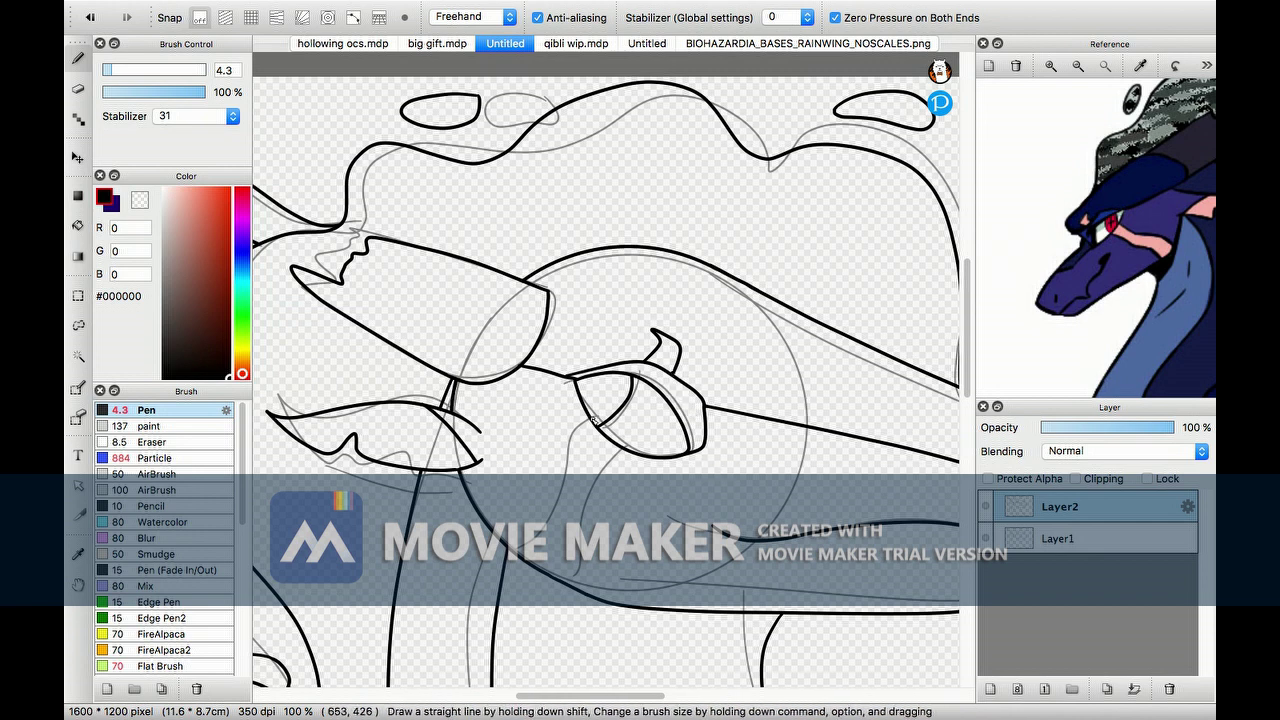
- Ink the two edges of the marking running from under the eye to the jaw
left_click_drag(598, 420, 535, 560)
mouse_move(612, 446)
left_mouse_down()
mouse_move(600, 517)
mouse_move(540, 576)
left_mouse_up()
key("e")
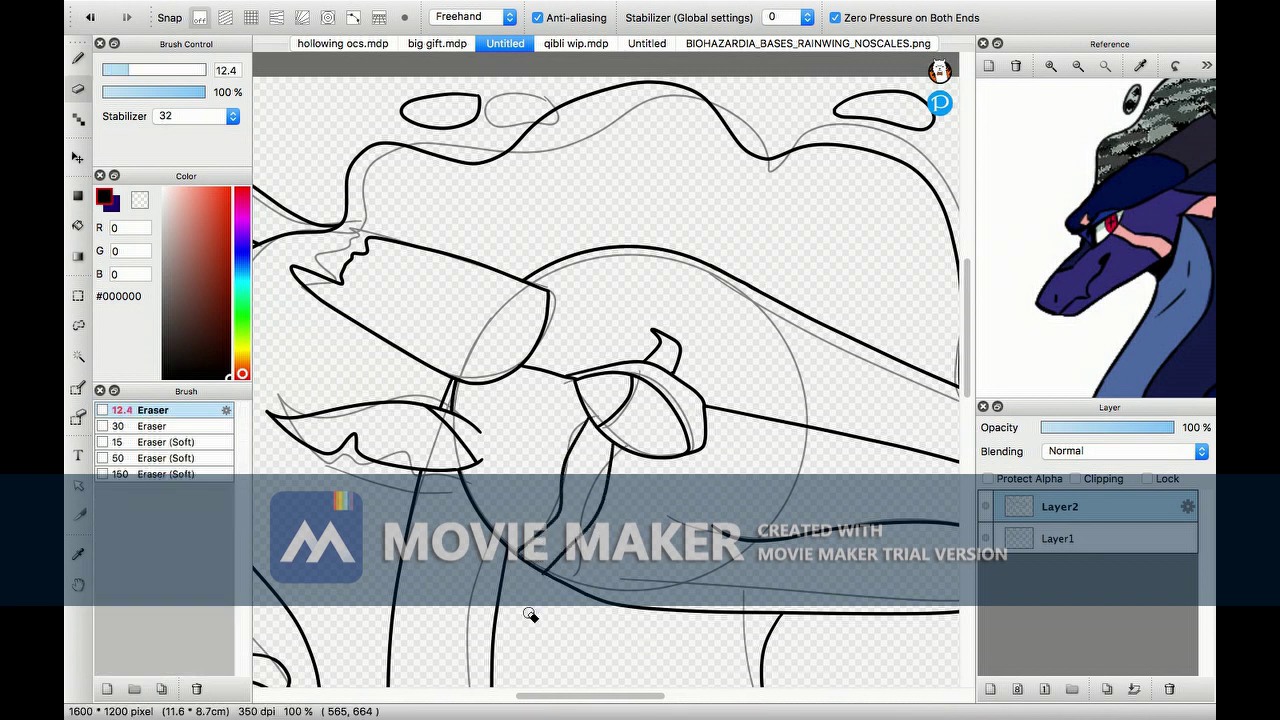
scroll(545, 615, "down", 3)
scroll(549, 648, "up", 3)
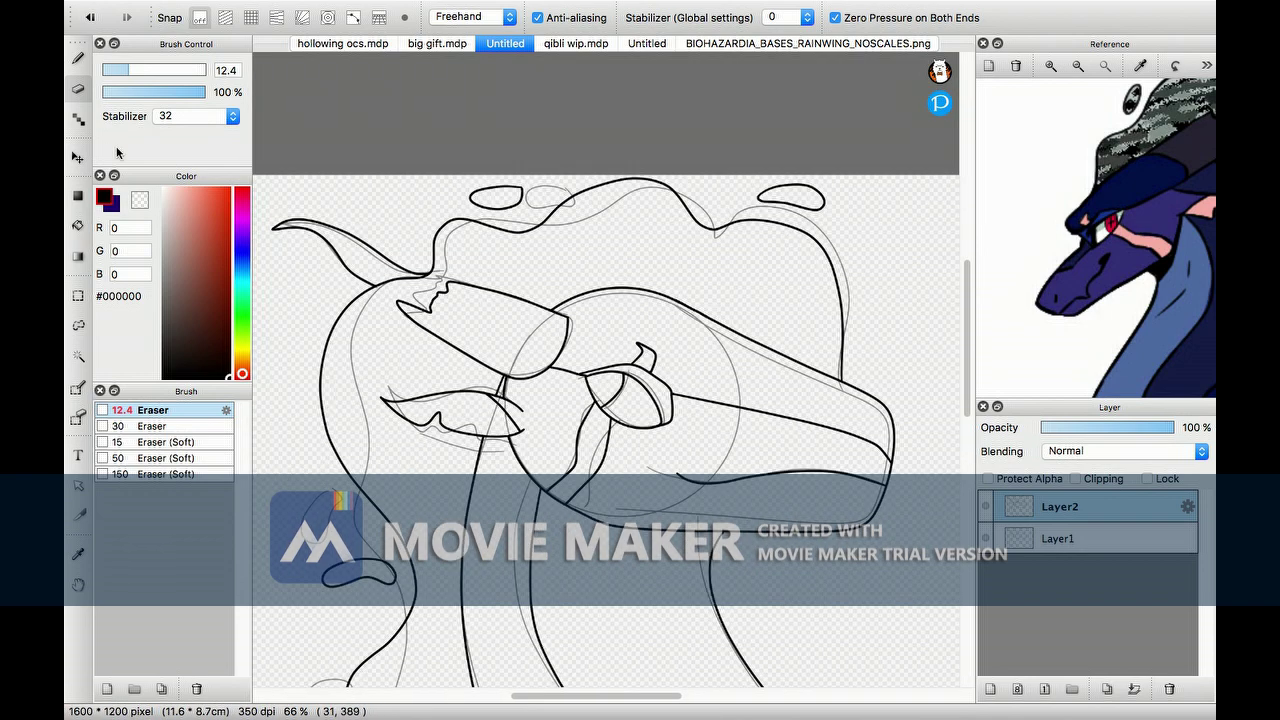
- Ink a short nostril mark near the tip of the snout, following the reference
key("b")
left_click_drag(1150, 250, 1188, 293)
scroll(965, 350, "down", 3)
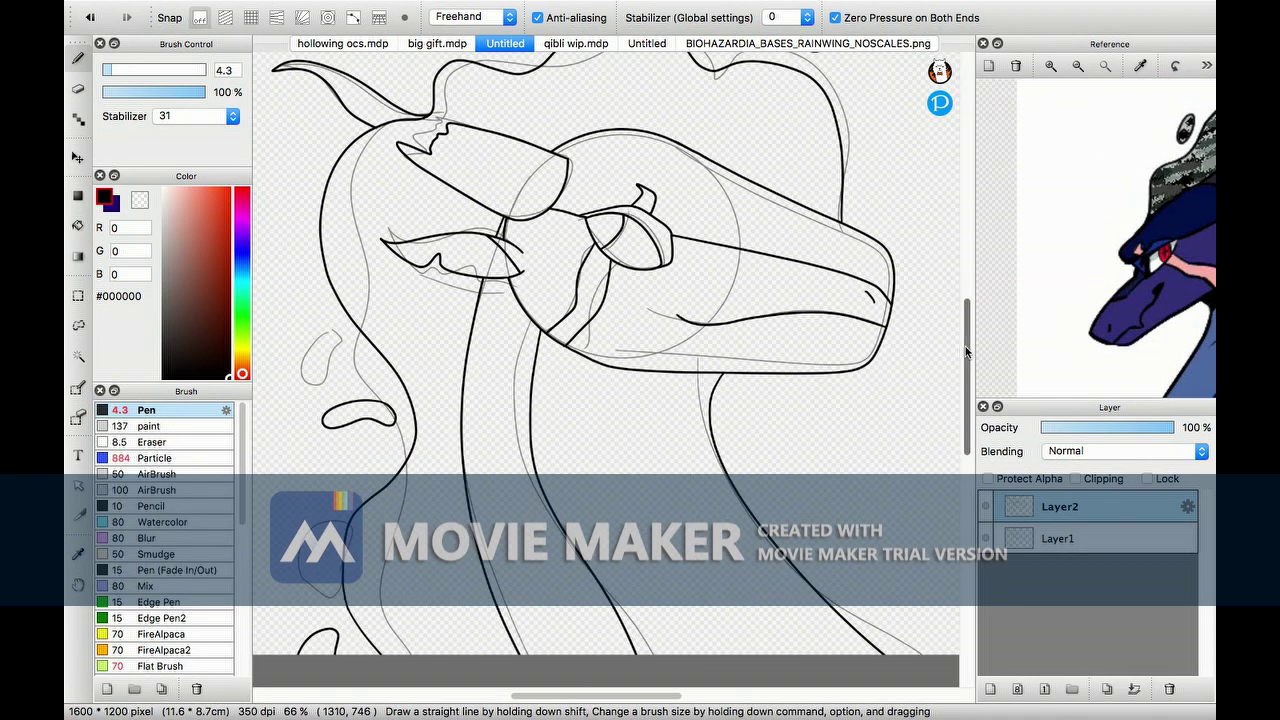
- Toggle the visibility of Layer1 to check the line art with and without the sketch
scroll(950, 420, "down", 2)
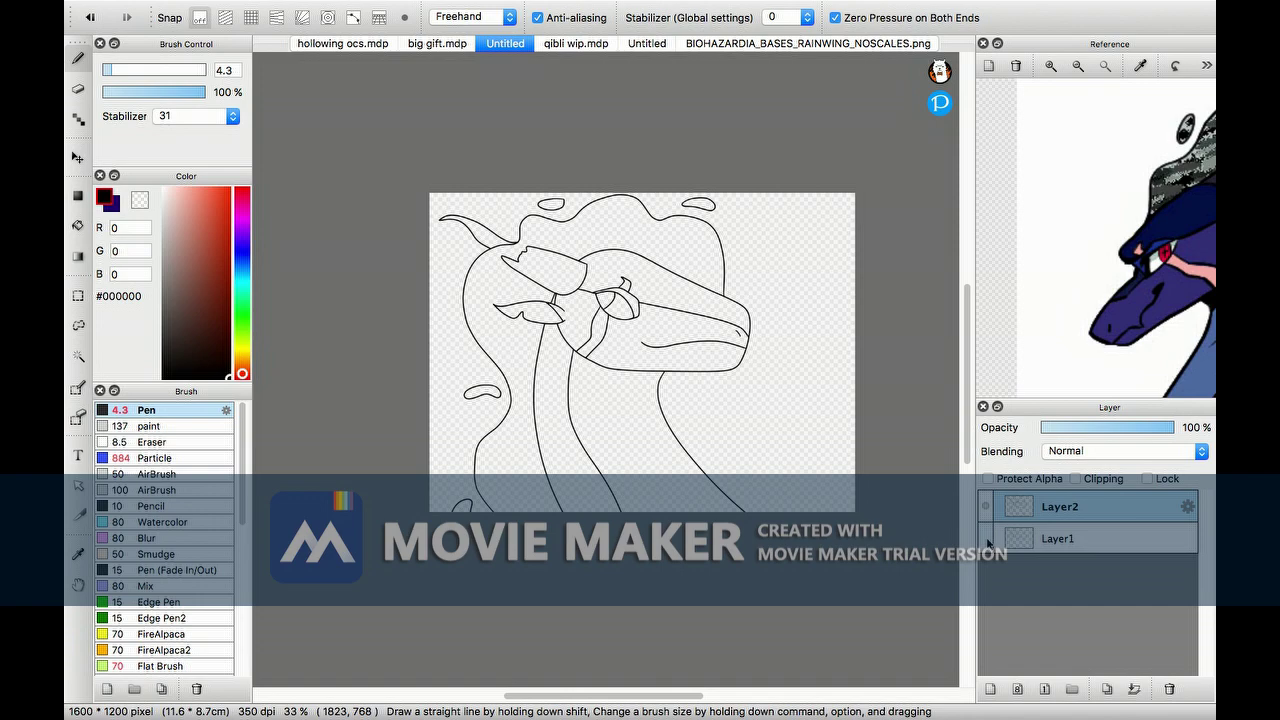
left_click(986, 539)
scroll(600, 300, "up", 3)
scroll(600, 300, "down", 3)
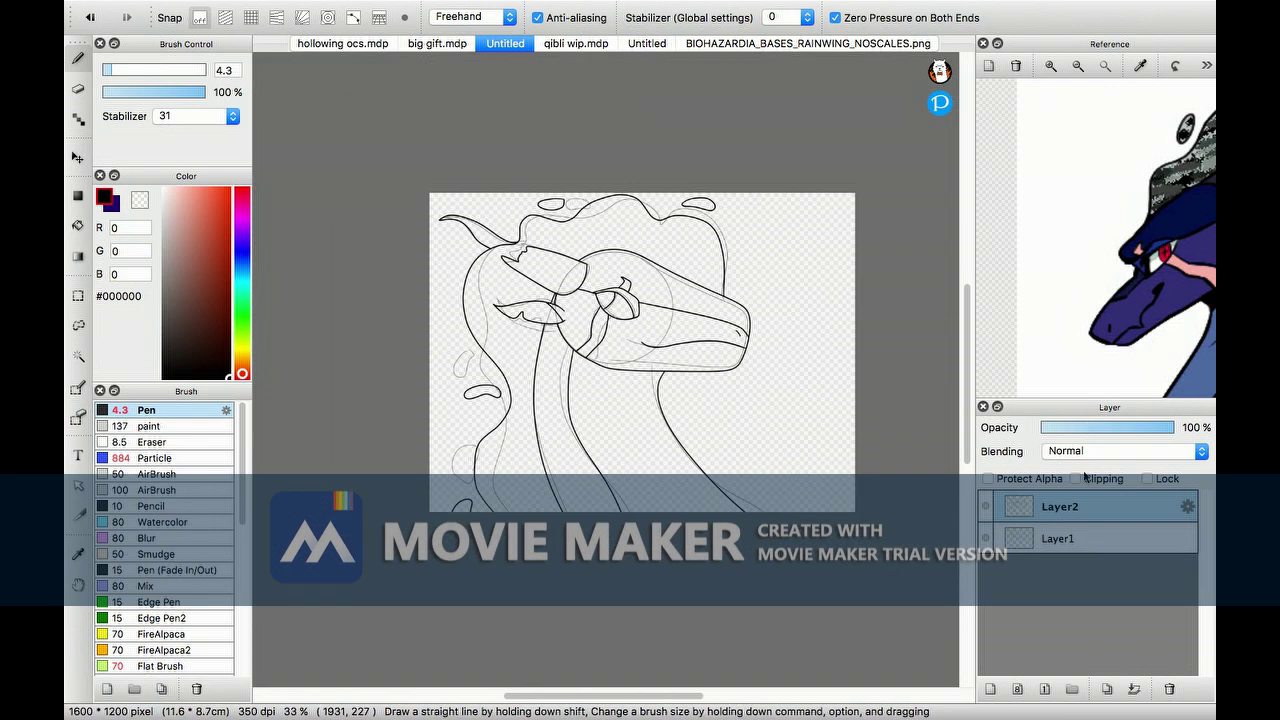
- Delete the sketch layer Layer1 and add a new layer beneath the line art
left_click(1060, 539)
left_click(1169, 689)
left_click(990, 689)
- Sample the dragon's purple body colour from the reference and paint it under the line art with a very large brush
scroll(606, 370, "up", 1)
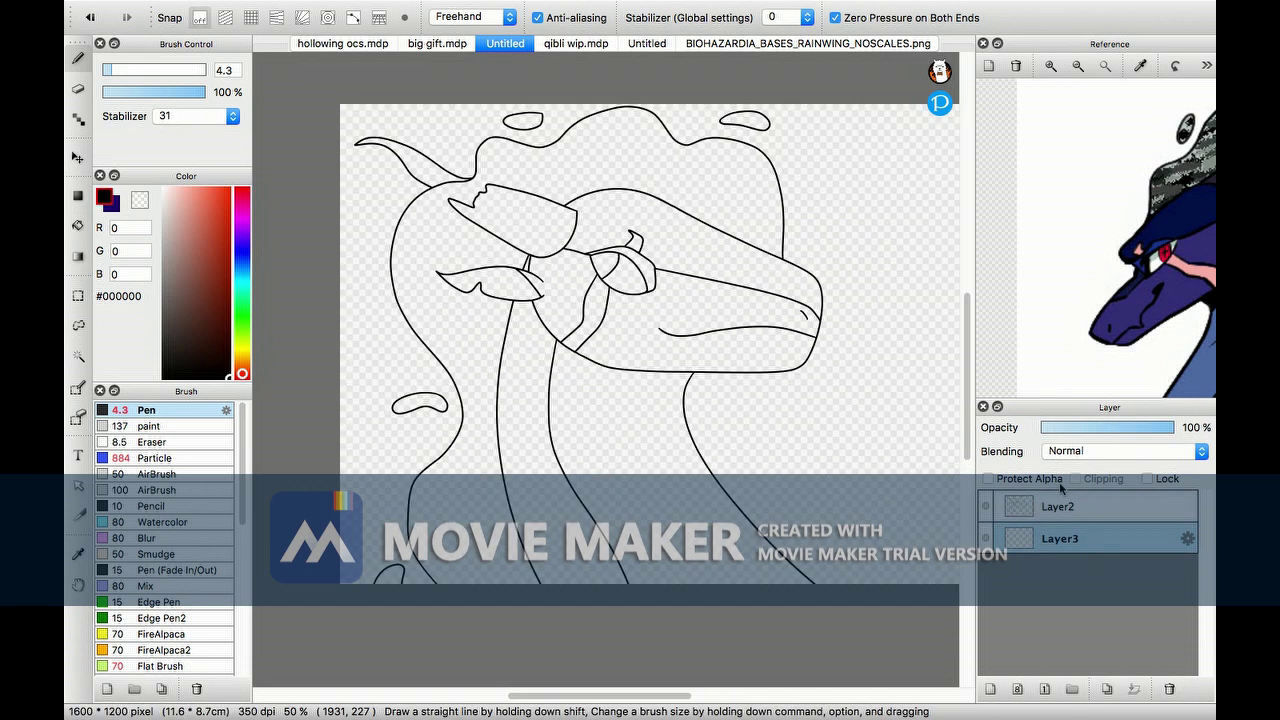
scroll(1158, 122, "up", 2)
scroll(1158, 122, "down", 4)
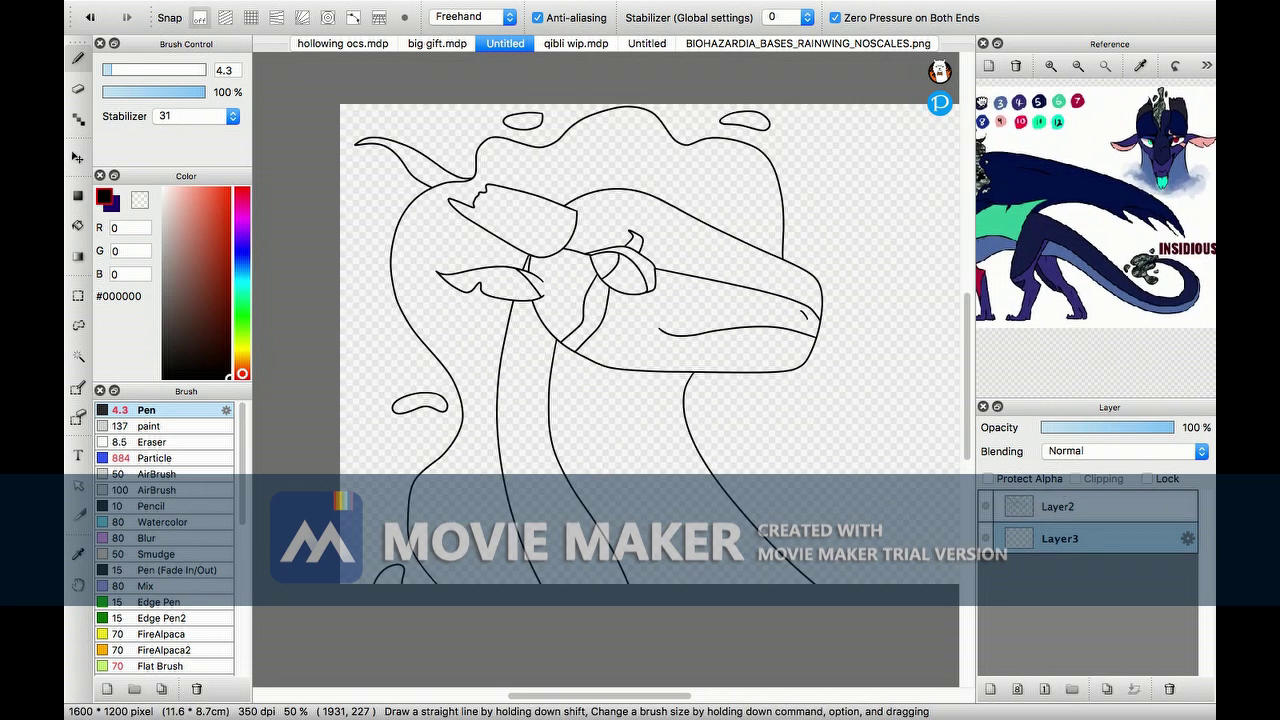
left_click(1051, 65)
left_click(1051, 65)
left_click(1100, 200)
left_click_drag(107, 70, 206, 70)
scroll(600, 400, "down", 1)
mouse_move(560, 460)
left_mouse_down()
mouse_move(651, 231)
mouse_move(790, 420)
left_mouse_up()
- Select the area outside the dragon with the Magic Wand, erase the excess purple there at size 2000, and deselect
left_click(78, 355)
left_click(800, 300)
key("e")
left_click_drag(107, 70, 206, 70)
mouse_move(500, 250)
left_mouse_down()
mouse_move(363, 525)
mouse_move(800, 300)
left_mouse_up()
key("w")
key("super+d")
- Add a layer and paint the upper part of the narrow neck band in dark navy #171E48 at brush size 25
left_click(990, 689)
left_click(1100, 257)
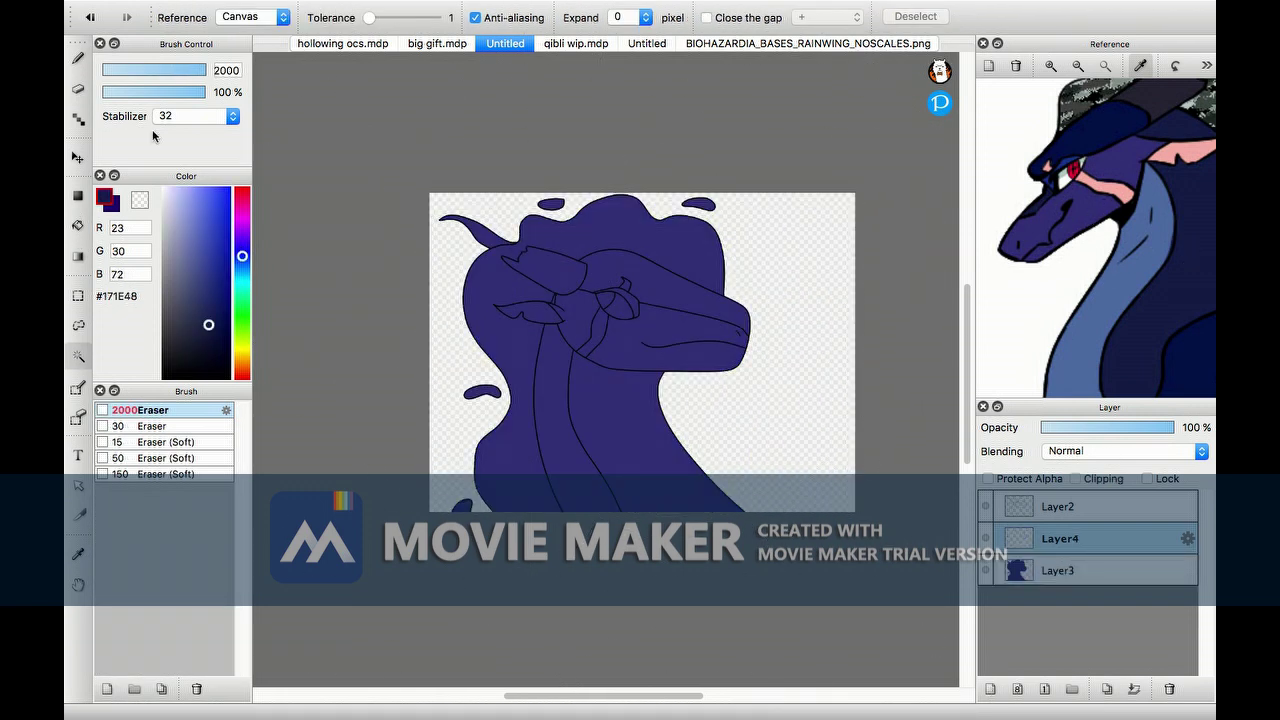
key("b")
left_click(155, 70)
scroll(440, 400, "up", 5)
mouse_move(498, 300)
left_mouse_down()
mouse_move(456, 416)
mouse_move(508, 137)
mouse_move(477, 266)
mouse_move(531, 119)
mouse_move(643, 257)
mouse_move(549, 160)
mouse_move(509, 394)
mouse_move(451, 494)
mouse_move(509, 386)
mouse_move(563, 429)
mouse_move(597, 271)
mouse_move(627, 318)
mouse_move(614, 380)
left_mouse_up()
scroll(530, 350, "down", 5)
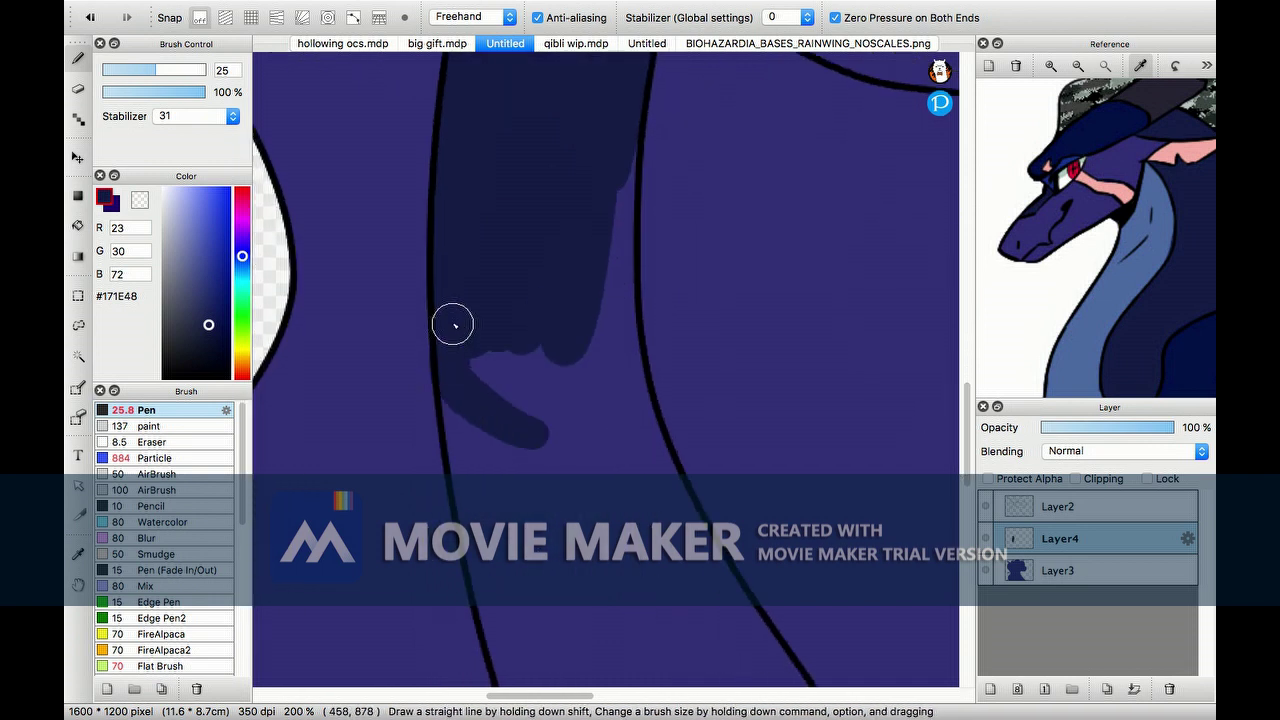
mouse_move(466, 430)
left_mouse_down()
mouse_move(455, 311)
mouse_move(486, 408)
mouse_move(525, 246)
mouse_move(613, 570)
mouse_move(611, 238)
left_mouse_up()
left_click_drag(623, 369, 745, 640)
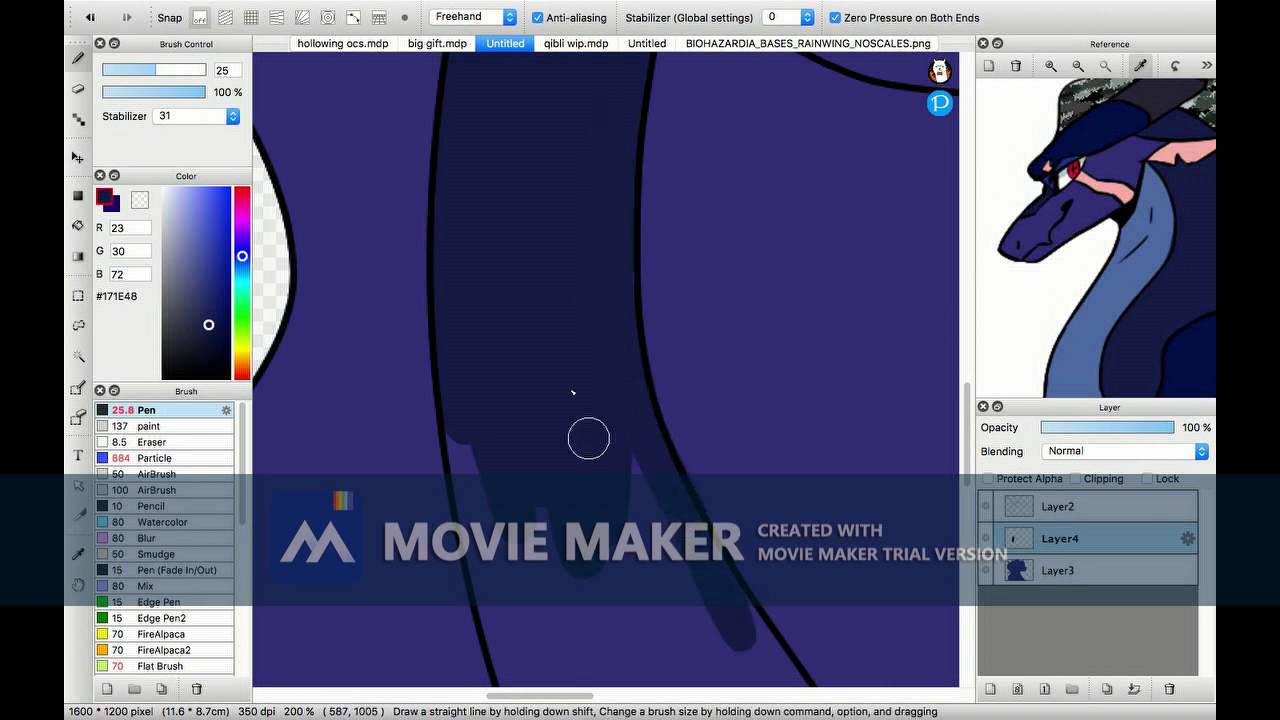
- Paint the rest of the neck band in dark navy down to the lower edge of the canvas
left_click(75, 85)
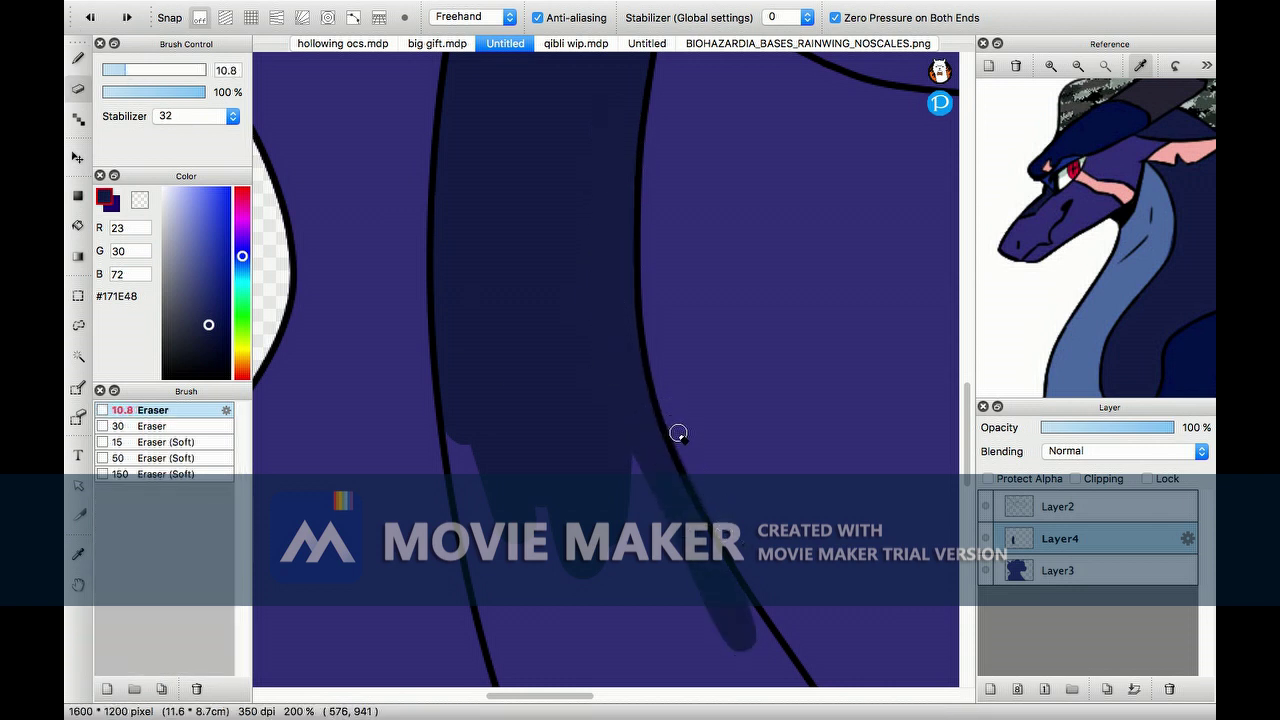
scroll(732, 538, "down", 5)
key("b")
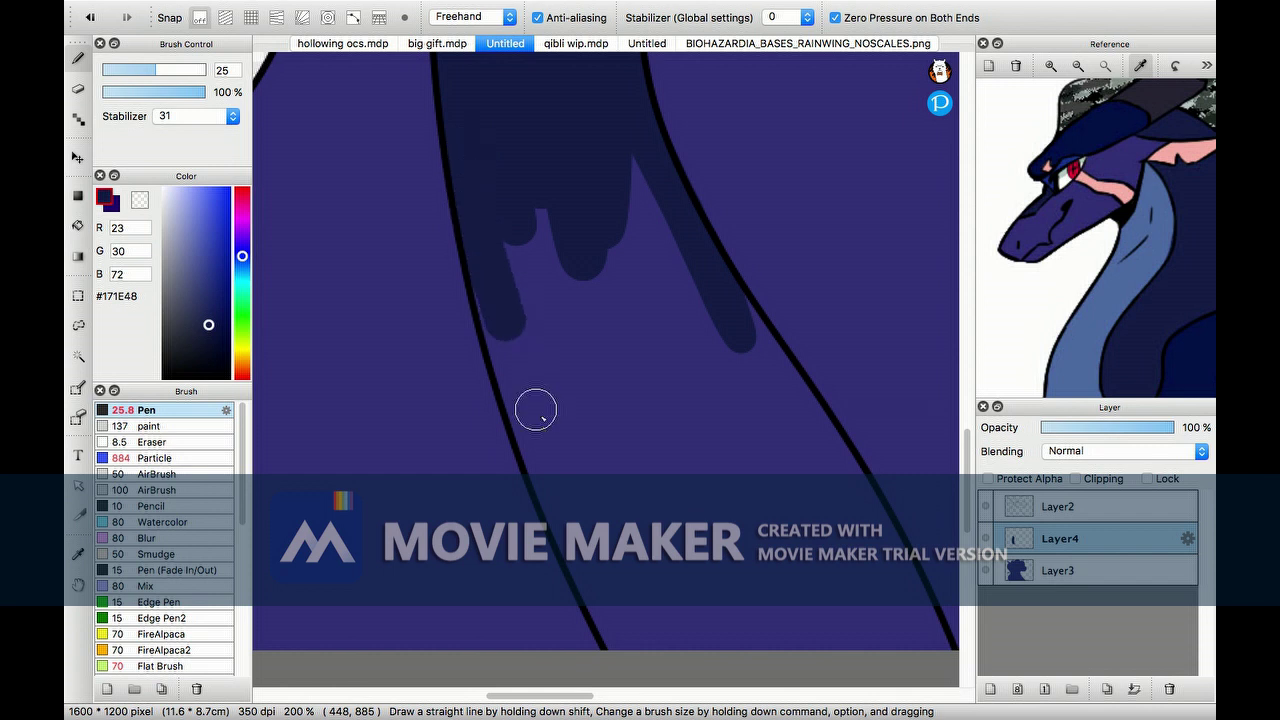
mouse_move(485, 283)
left_mouse_down()
mouse_move(570, 540)
mouse_move(654, 677)
mouse_move(720, 625)
mouse_move(510, 222)
mouse_move(657, 570)
mouse_move(833, 637)
mouse_move(681, 516)
mouse_move(542, 194)
mouse_move(872, 700)
mouse_move(696, 448)
mouse_move(619, 187)
mouse_move(687, 338)
mouse_move(880, 650)
left_mouse_up()
scroll(583, 346, "right", 3)
mouse_move(583, 346)
left_mouse_down()
mouse_move(646, 482)
mouse_move(768, 663)
left_mouse_up()
scroll(616, 392, "down", 4)
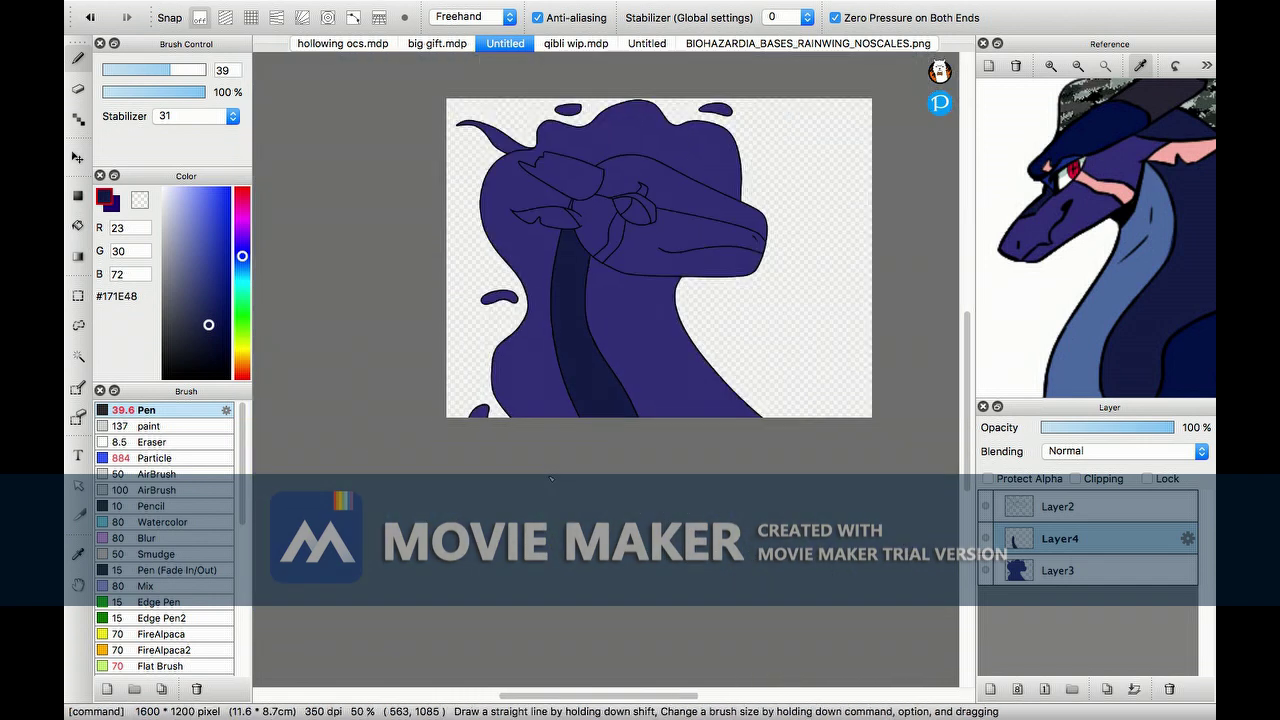
- Add a layer and fill the front of the neck with blue #4E6BA5 sampled from the reference
left_click(1110, 330, "alt")
left_click(991, 689)
scroll(991, 689, "up", 2)
left_click_drag(695, 180, 751, 400)
key("ctrl+z")
key("g")
left_click(683, 223)
scroll(683, 223, "up", 3)
key("b")
scroll(607, 202, "down", 6)
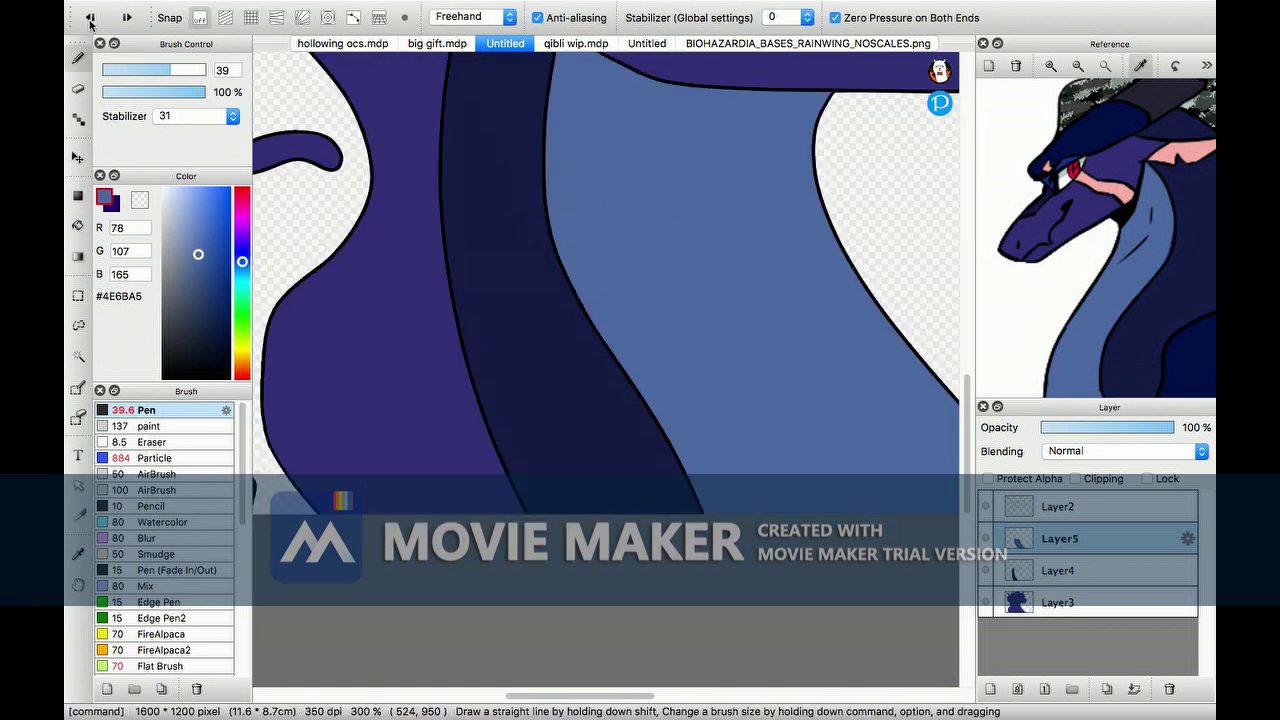
left_click(607, 319, "alt")
scroll(607, 360, "up", 2)
left_click_drag(122, 74, 104, 70)
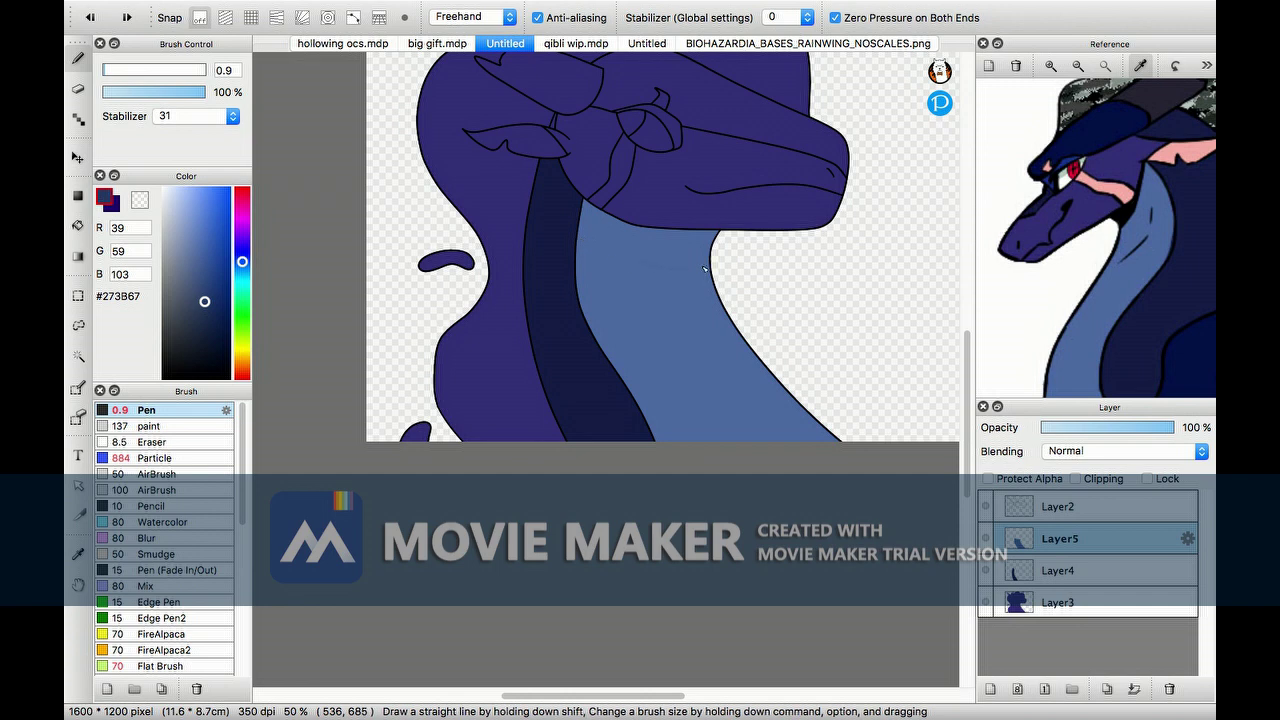
scroll(831, 474, "down", 2)
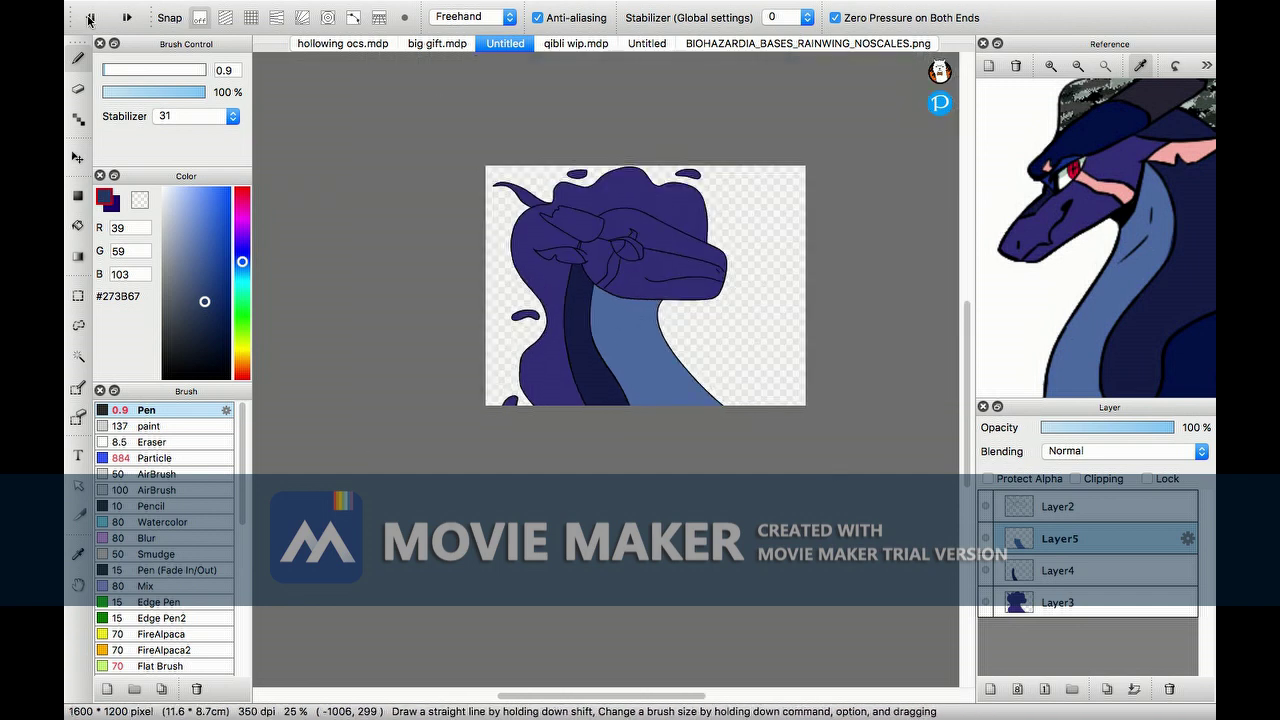
- Add a layer and fill the white of the eye with off-white #F8FFFD
scroll(777, 263, "up", 2)
left_click(990, 689)
key("x")
left_click_drag(968, 398, 970, 343)
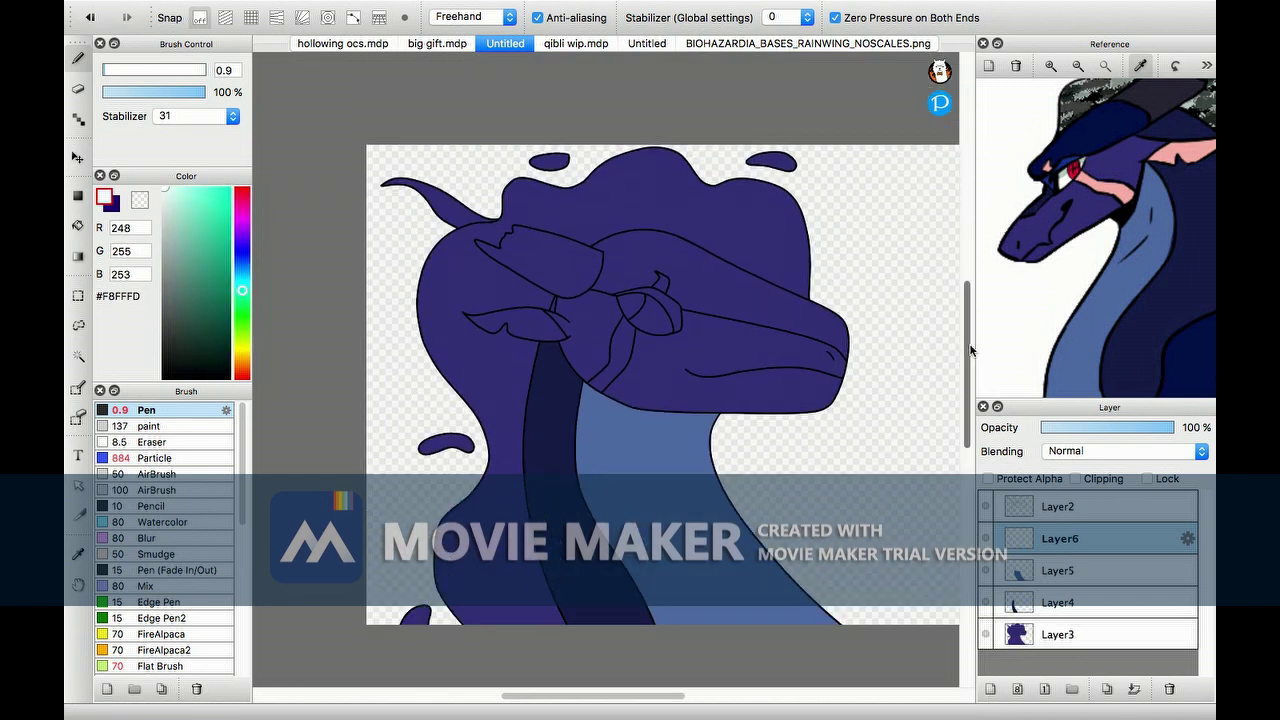
scroll(970, 343, "up", 2)
left_click(78, 225)
left_click(742, 416)
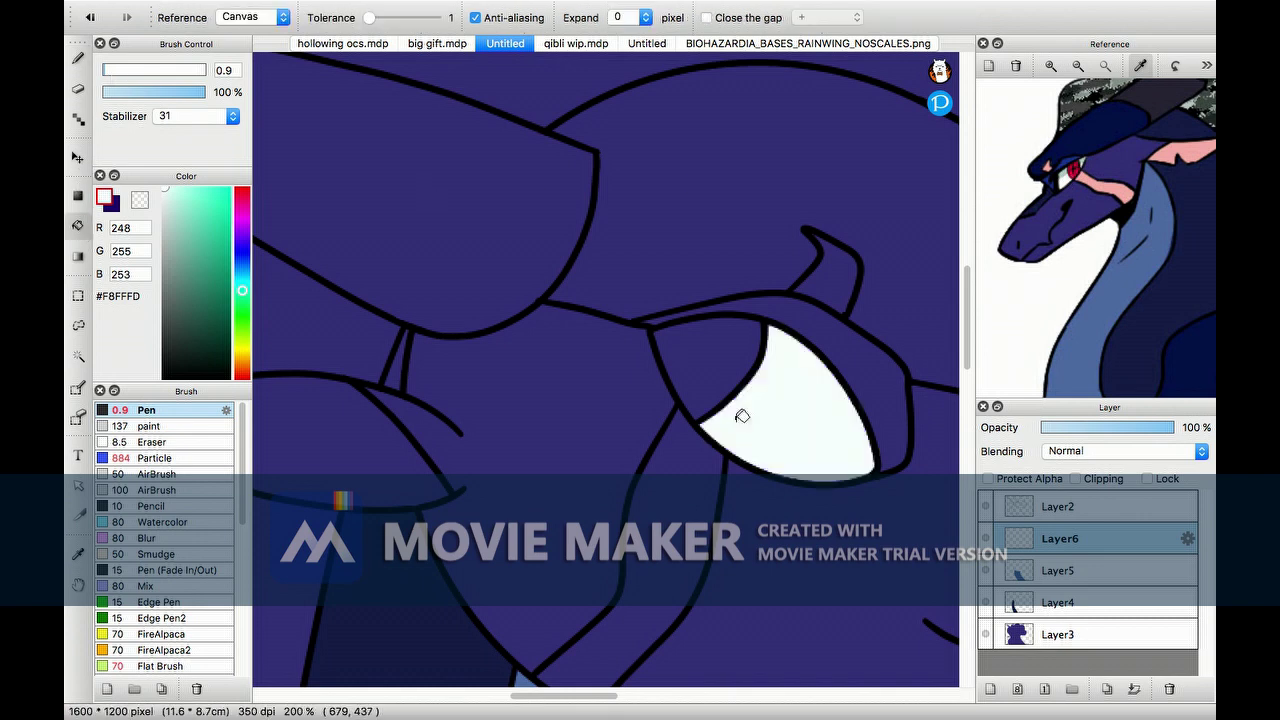
- Paint the iris in dark red #A2002E sampled from the reference, using the Pen at size 12.7
left_click(1070, 170)
key("b")
scroll(913, 445, "up", 1)
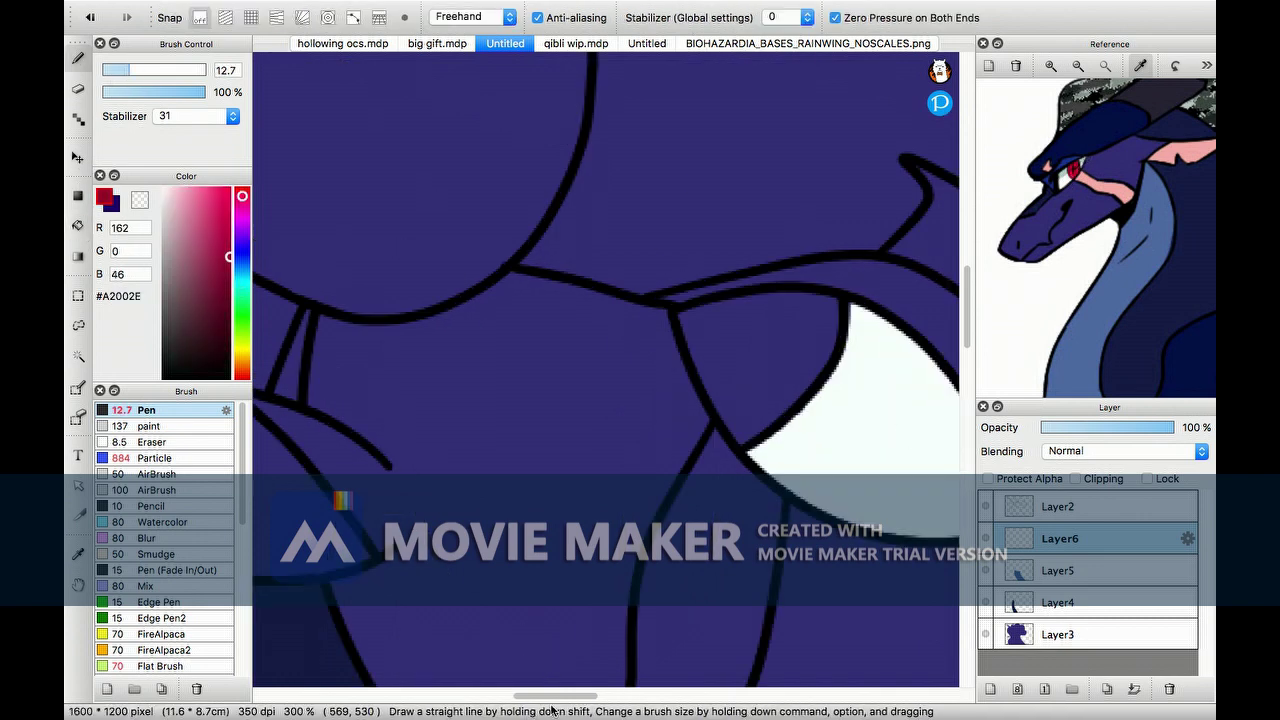
scroll(519, 432, "right", 5)
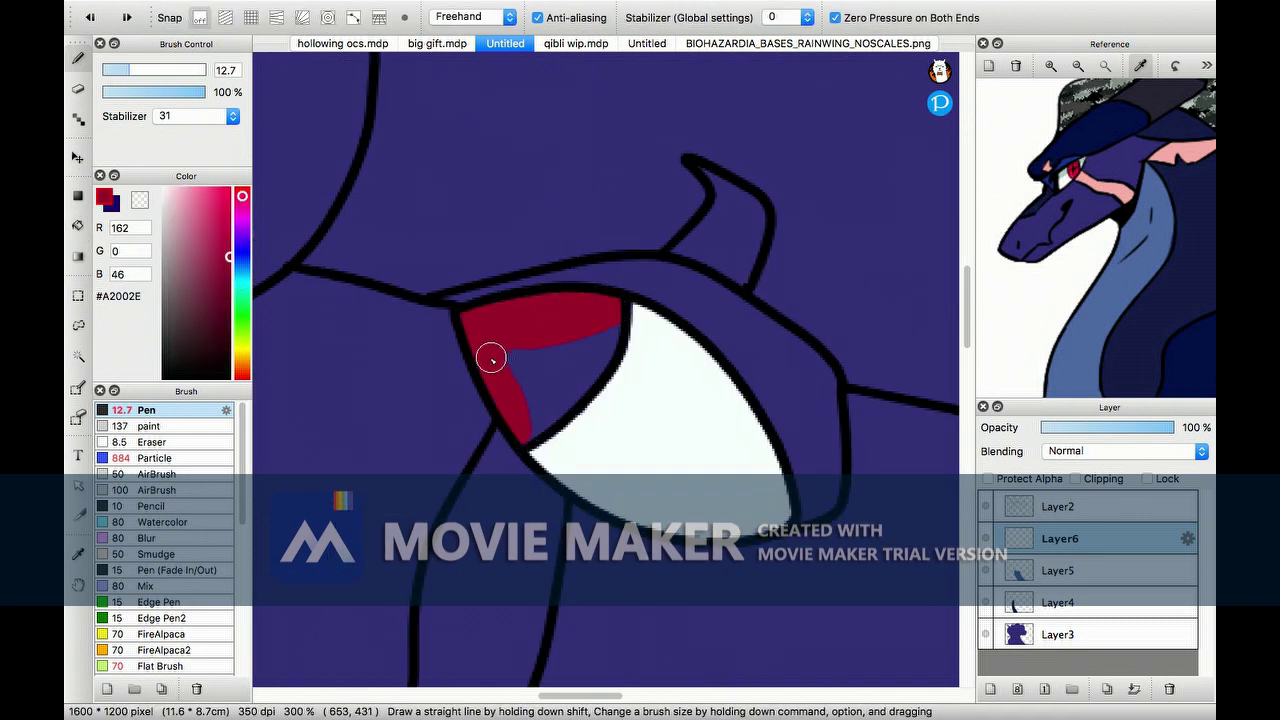
key("ctrl+z")
- Draw a small black cross-shaped pupil in the iris using the Pen (Fade In/Out) brush at size 6.6
left_click(229, 378)
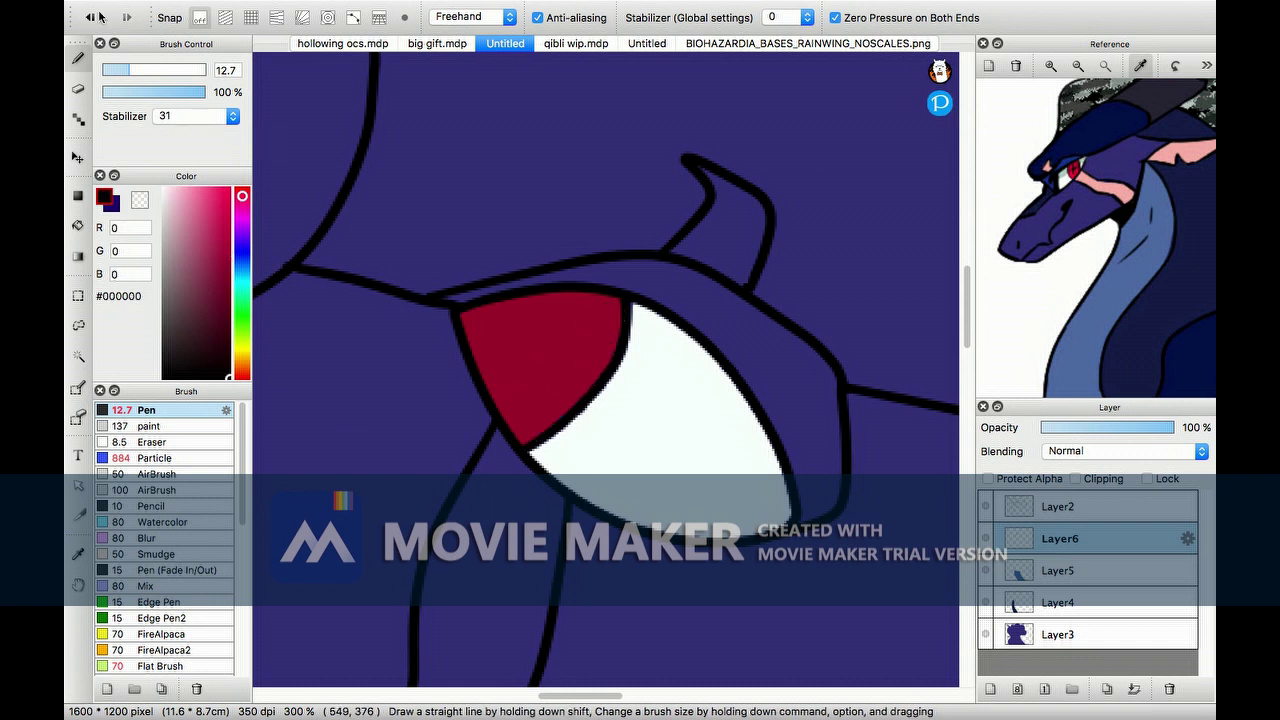
left_click(155, 490)
left_click(175, 570)
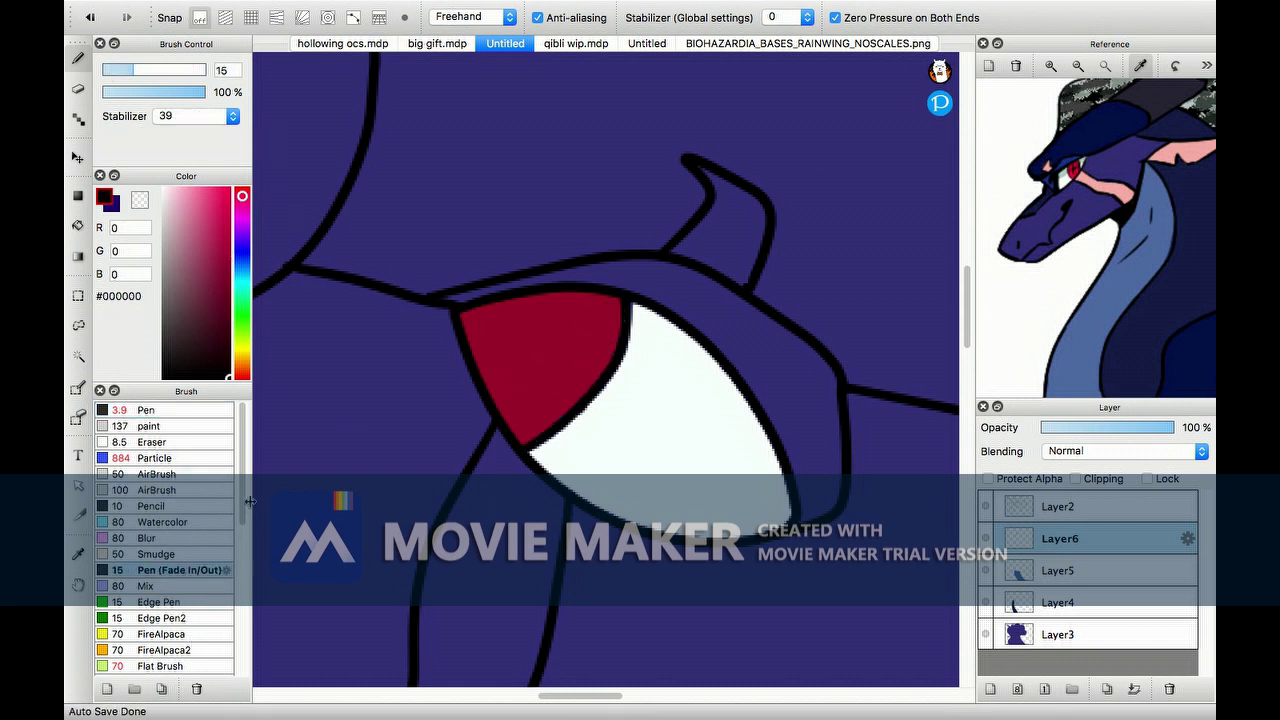
scroll(200, 540, "down", 5)
scroll(200, 540, "up", 5)
left_click(89, 17)
left_click_drag(500, 410, 600, 305)
key("ctrl+z")
left_click_drag(515, 395, 573, 307)
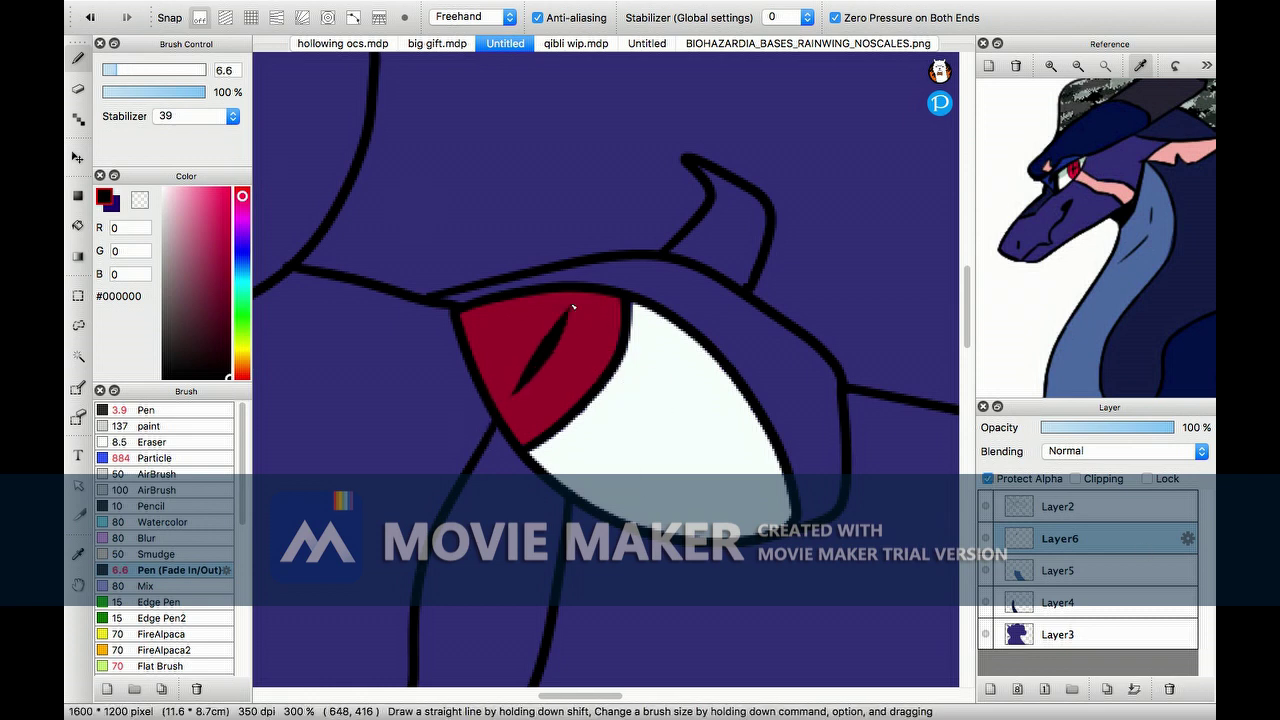
- Add a layer and fill the top of the head and snout with the dark navy from the reference
key("super+minus")
key("super+minus")
key("super+minus")
key("super+minus")
key("super+minus")
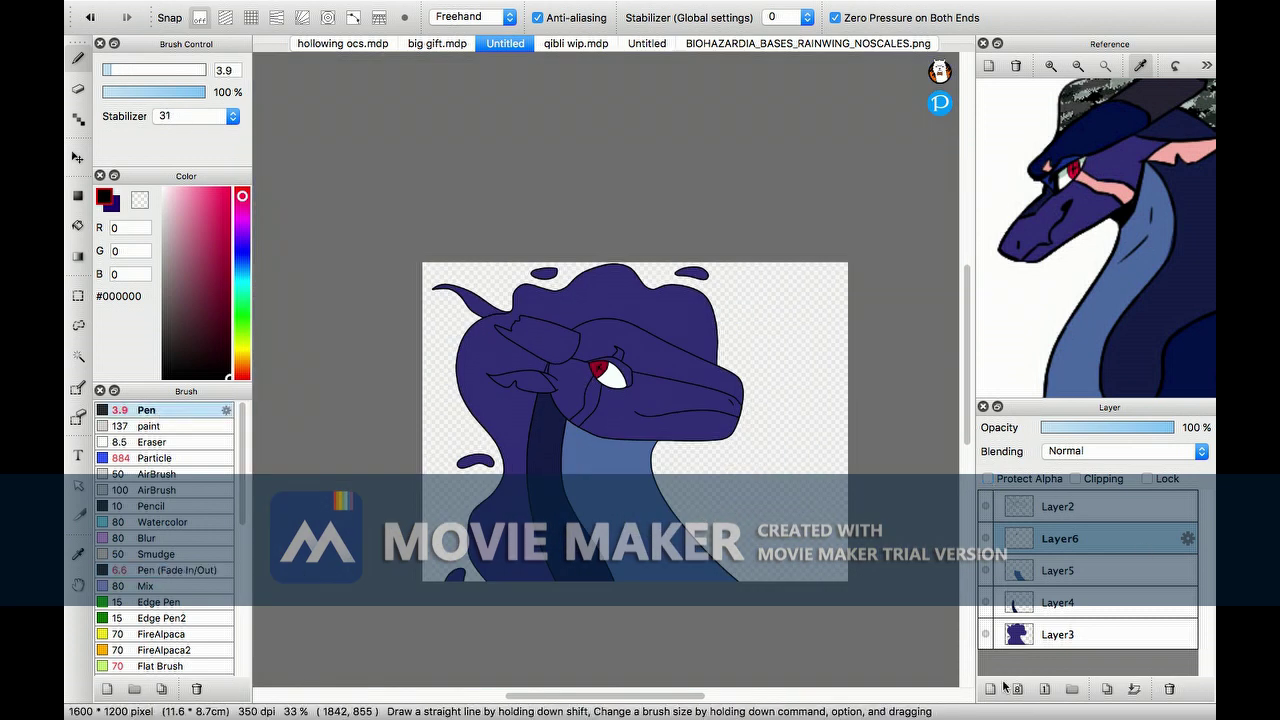
left_click(1004, 687)
key("x")
key("g")
key("super+plus")
key("super+plus")
left_click(728, 402)
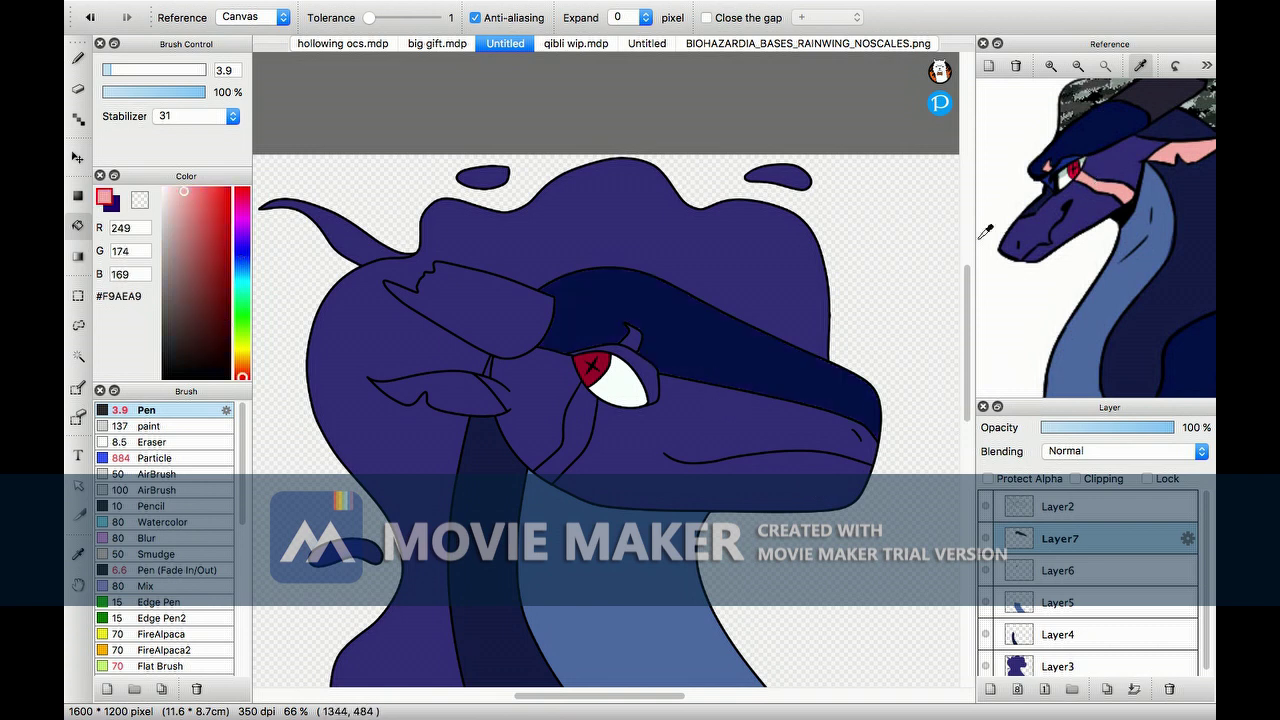
- Fill the under-eye marking and the brow spike with pink #F9AEA9
left_click(594, 402)
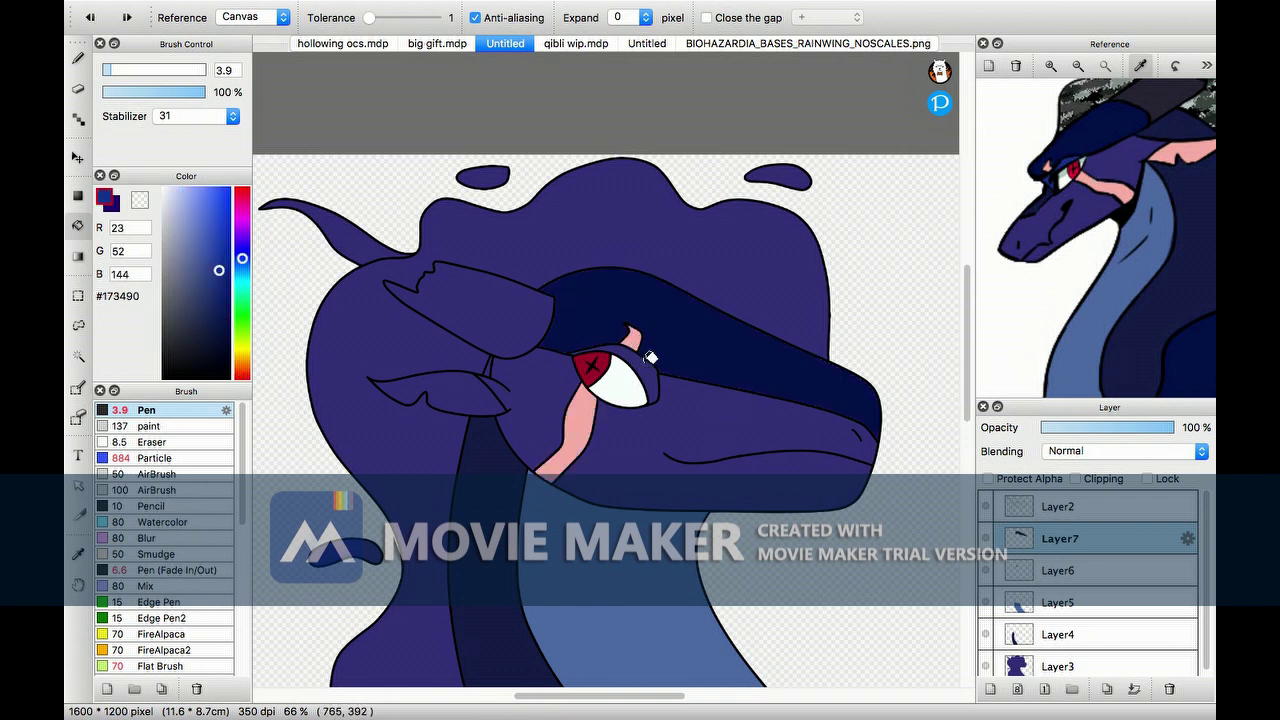
left_click(1024, 220)
- Fill the ear with pink and both horns with dark grey-purple #282536
left_click(480, 300)
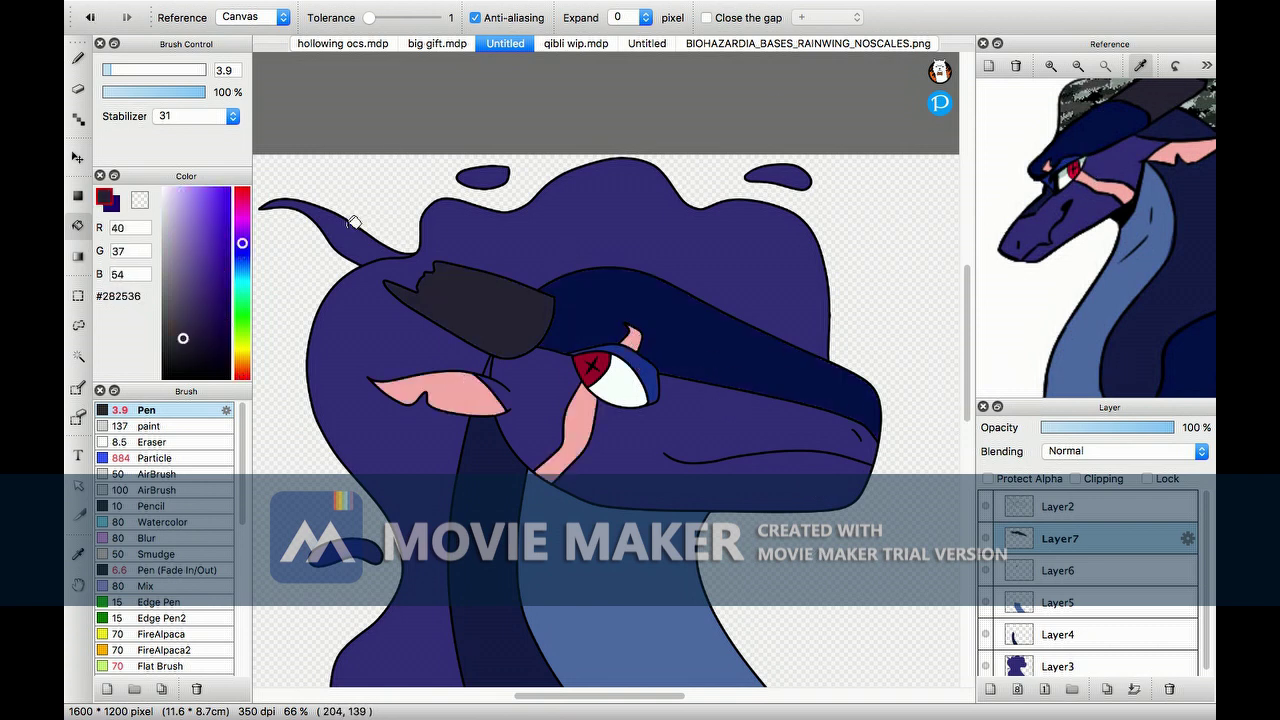
left_click(356, 222)
key("super+minus")
key("super+minus")
key("super+plus")
key("super+plus")
key("super+plus")
key("super+plus")
- Add a layer and select the wavy mane area with the Magic Wand
left_click(992, 689)
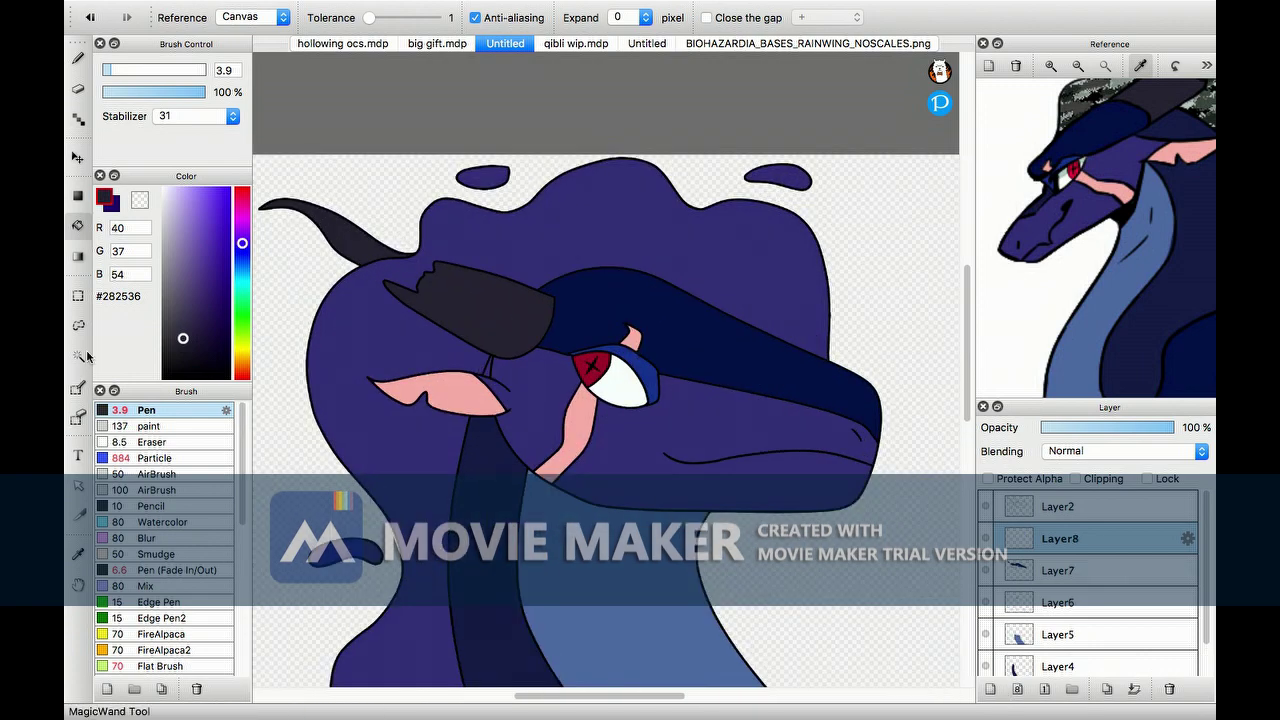
left_click(600, 250)
key("b")
- Paint scattered horizontal stripes across the selected mane in dark grey #454545 at brush size 35, following the reference
left_click(1140, 66)
left_click(1067, 276)
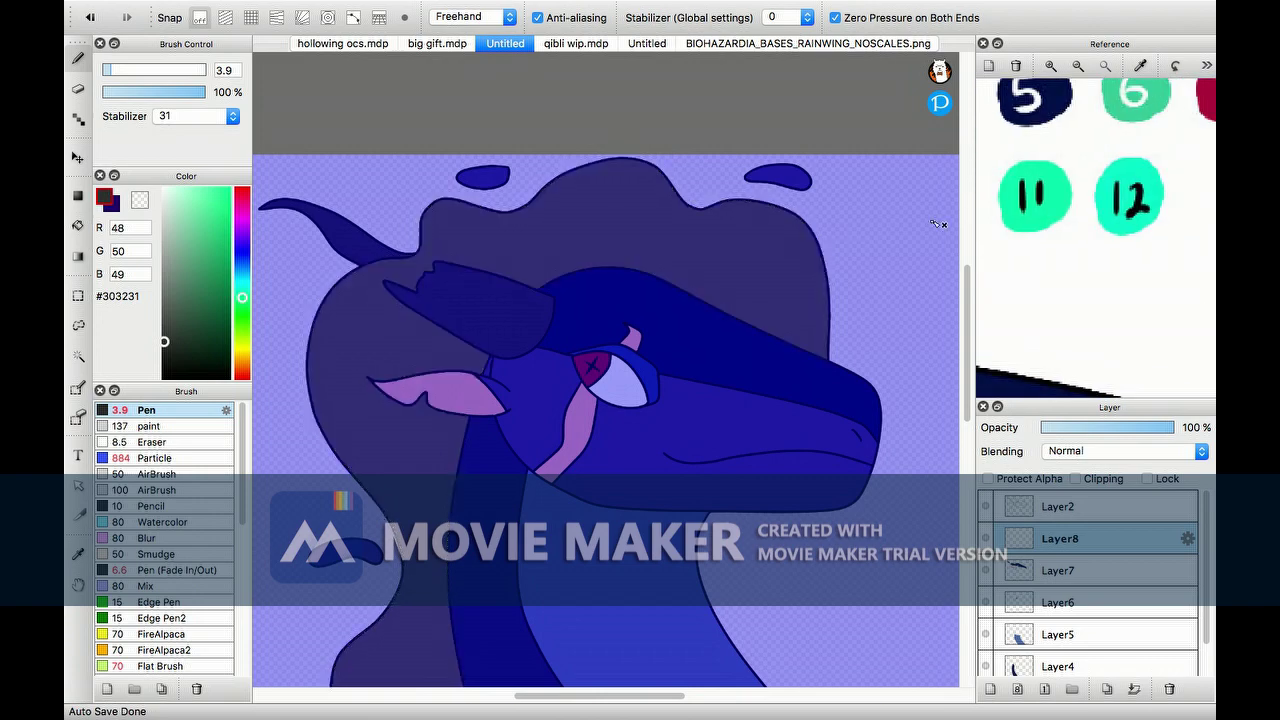
scroll(1067, 276, "up", 3)
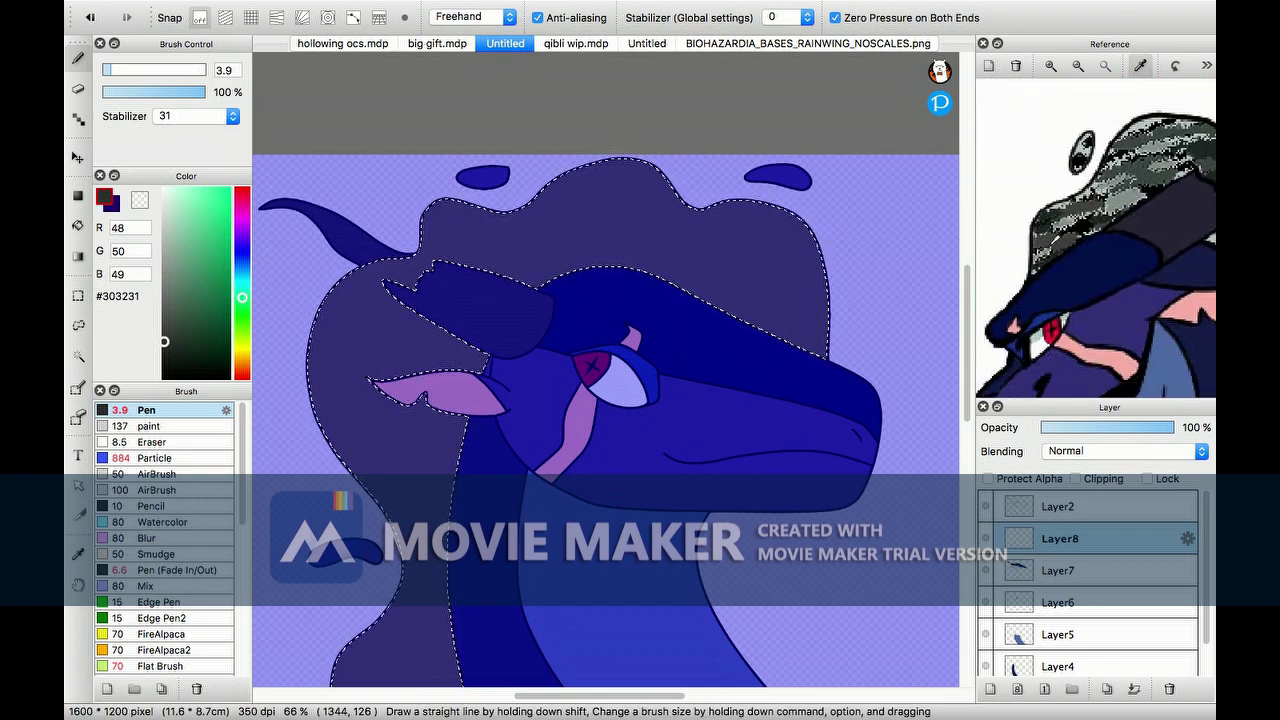
left_click(1067, 276)
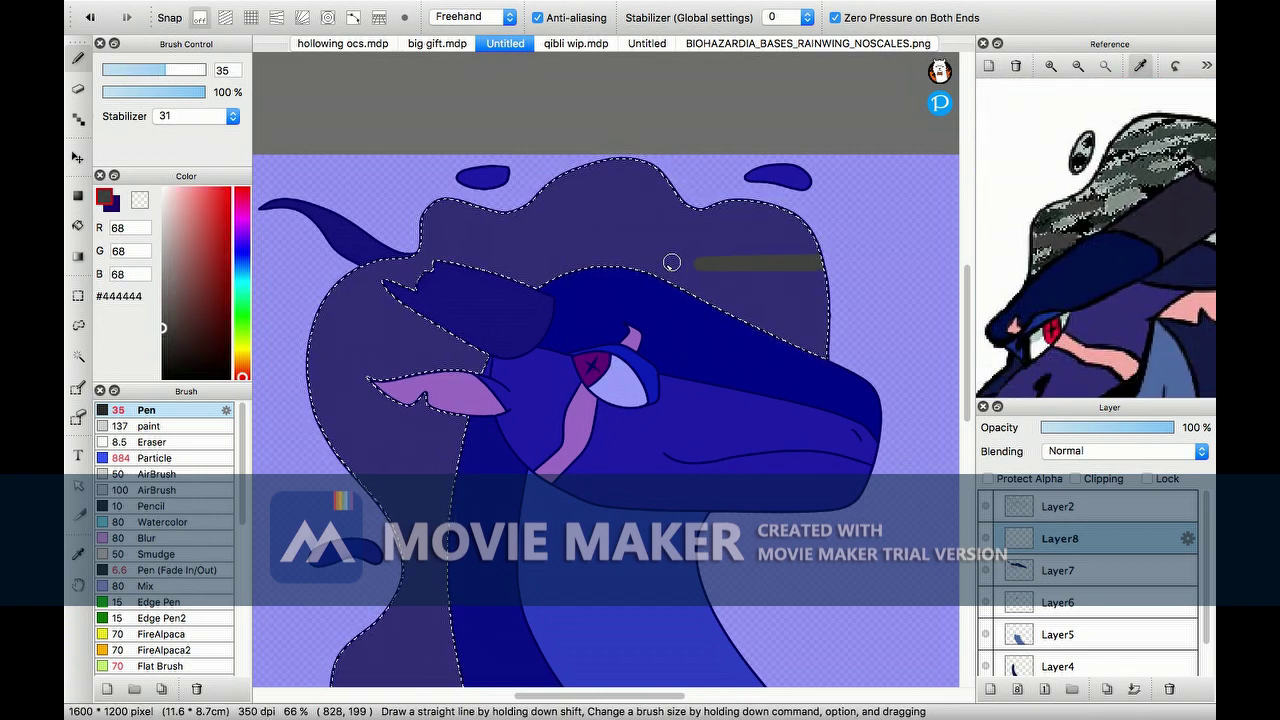
scroll(605, 370, "down", 3)
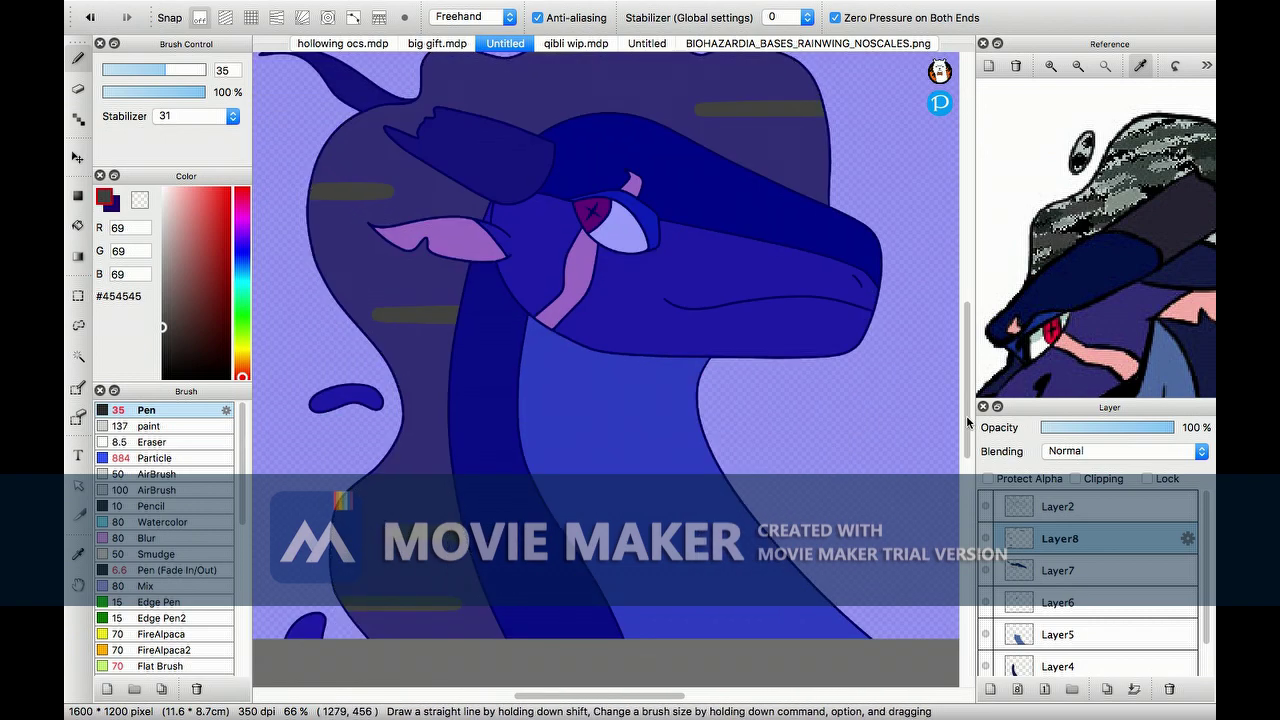
scroll(605, 370, "up", 3)
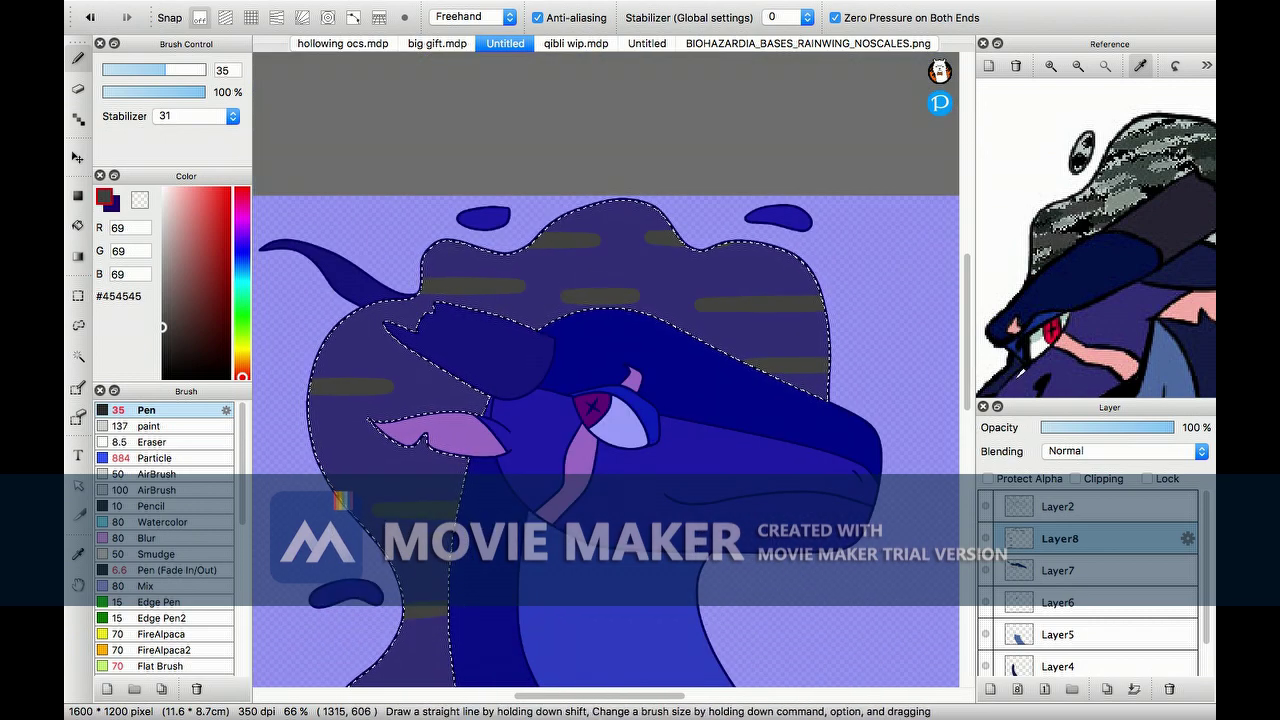
scroll(605, 370, "down", 2)
- Paint light grey #828D89 horizontal stripes next to the dark grey ones throughout the mane
left_click(732, 219, "alt")
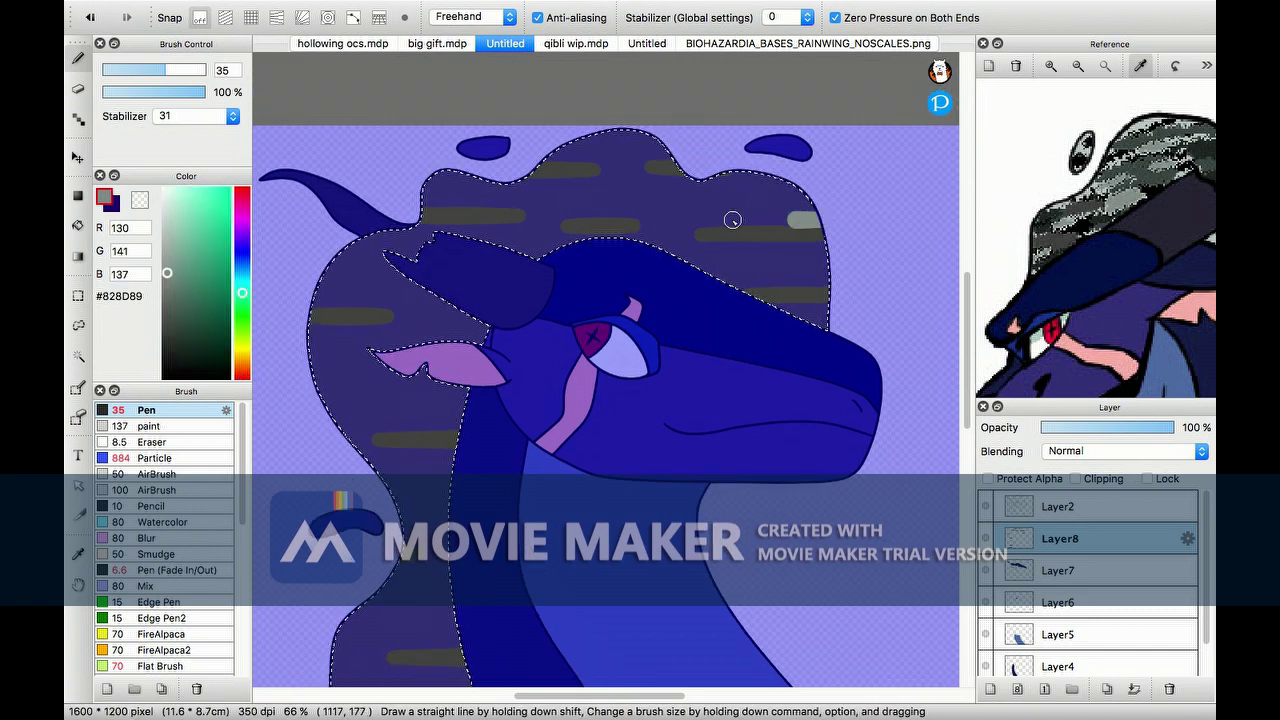
scroll(650, 213, "down", 5)
scroll(674, 160, "up", 8)
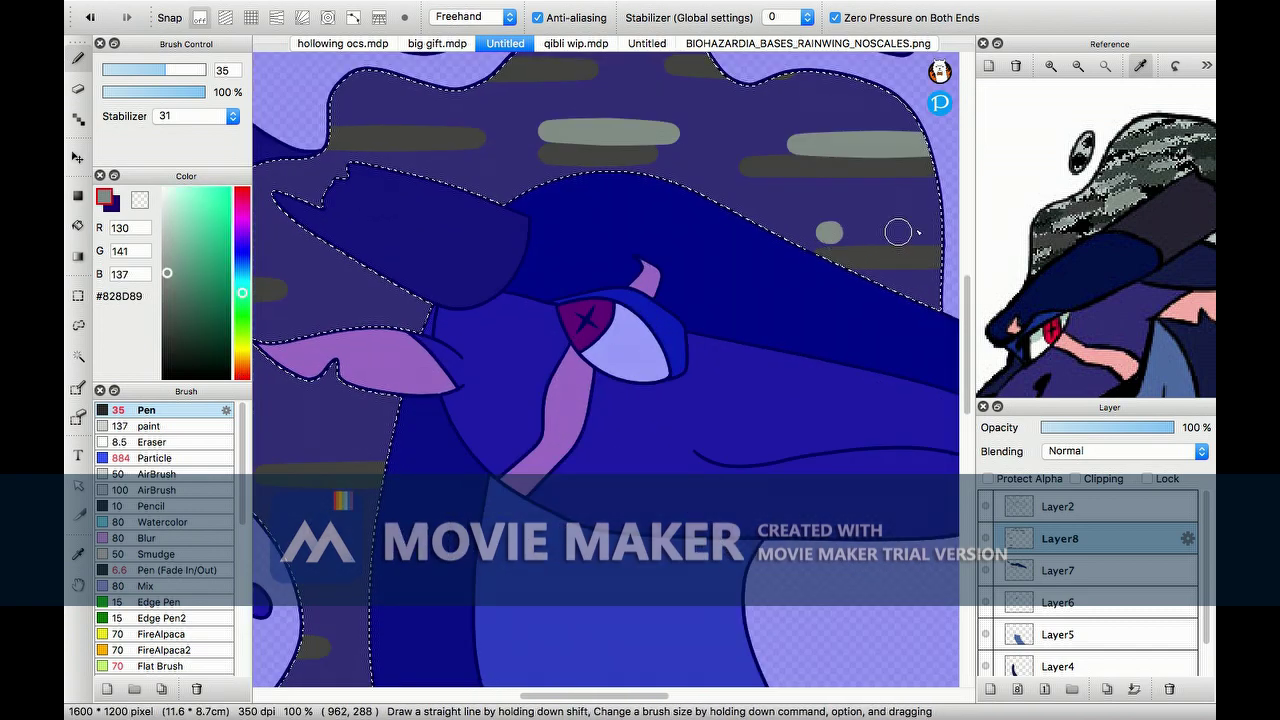
scroll(760, 240, "up", 4)
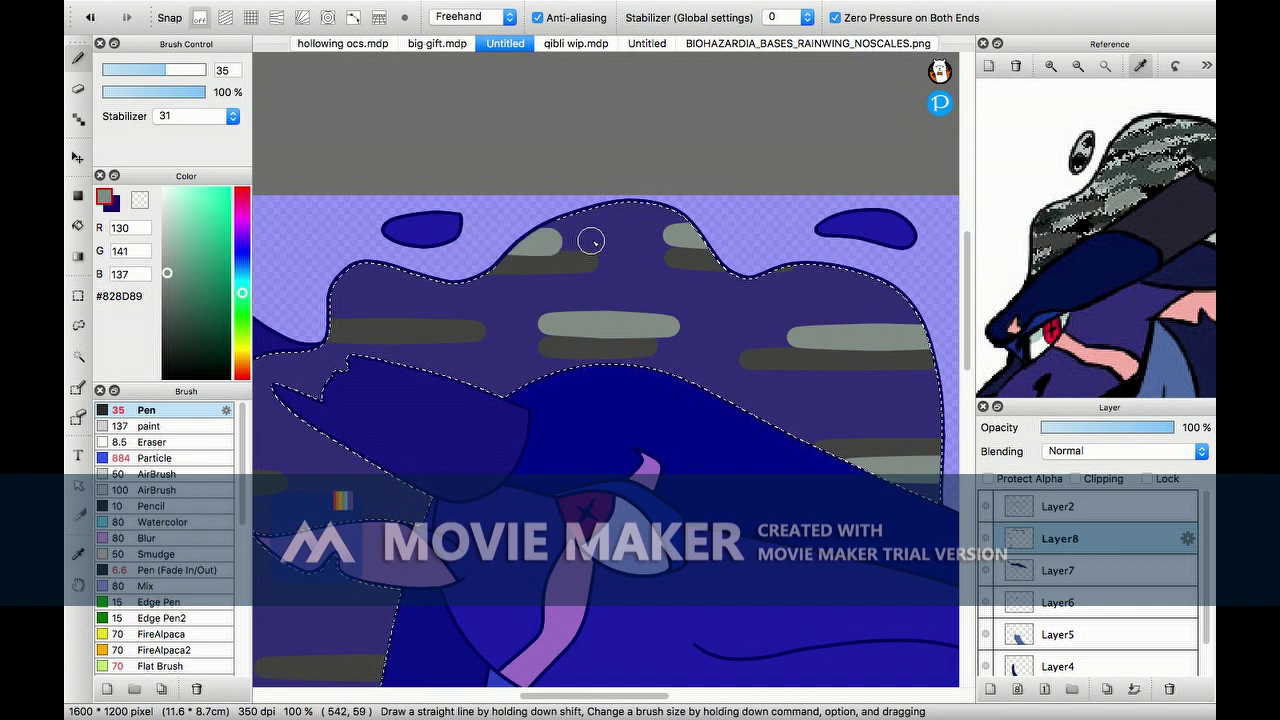
scroll(550, 380, "left", 3)
scroll(445, 467, "down", 5)
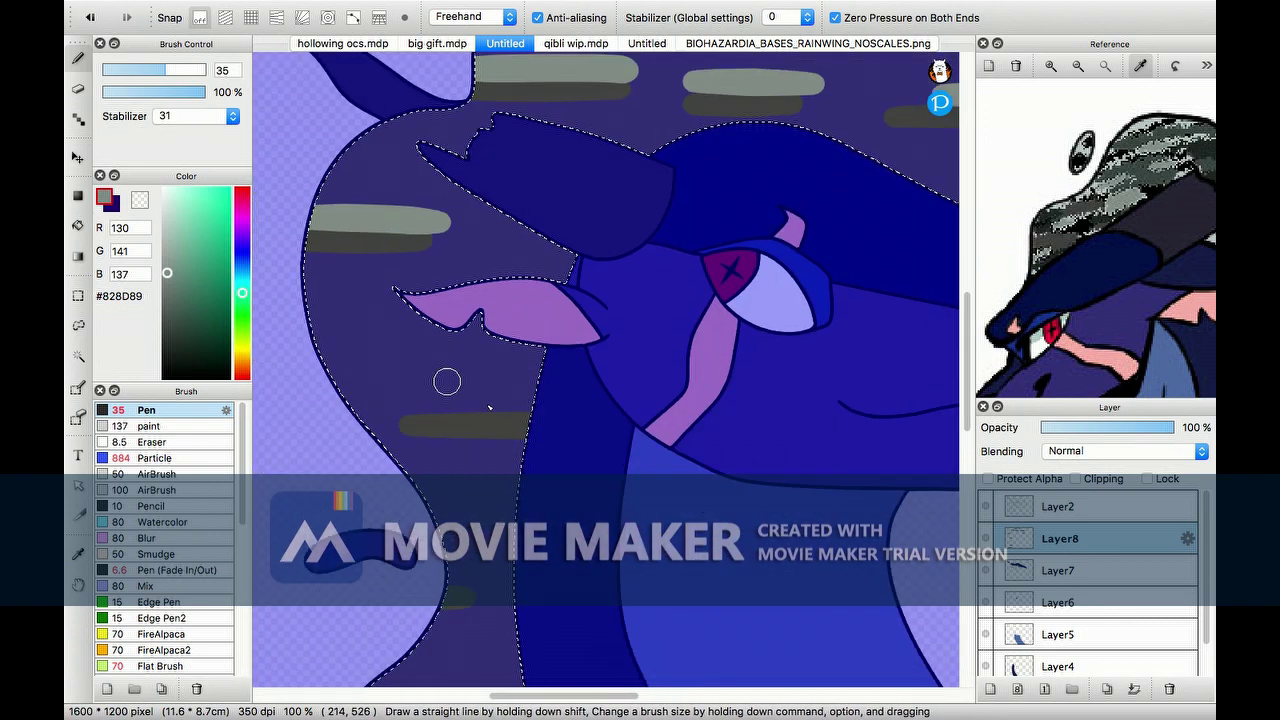
scroll(464, 343, "down", 5)
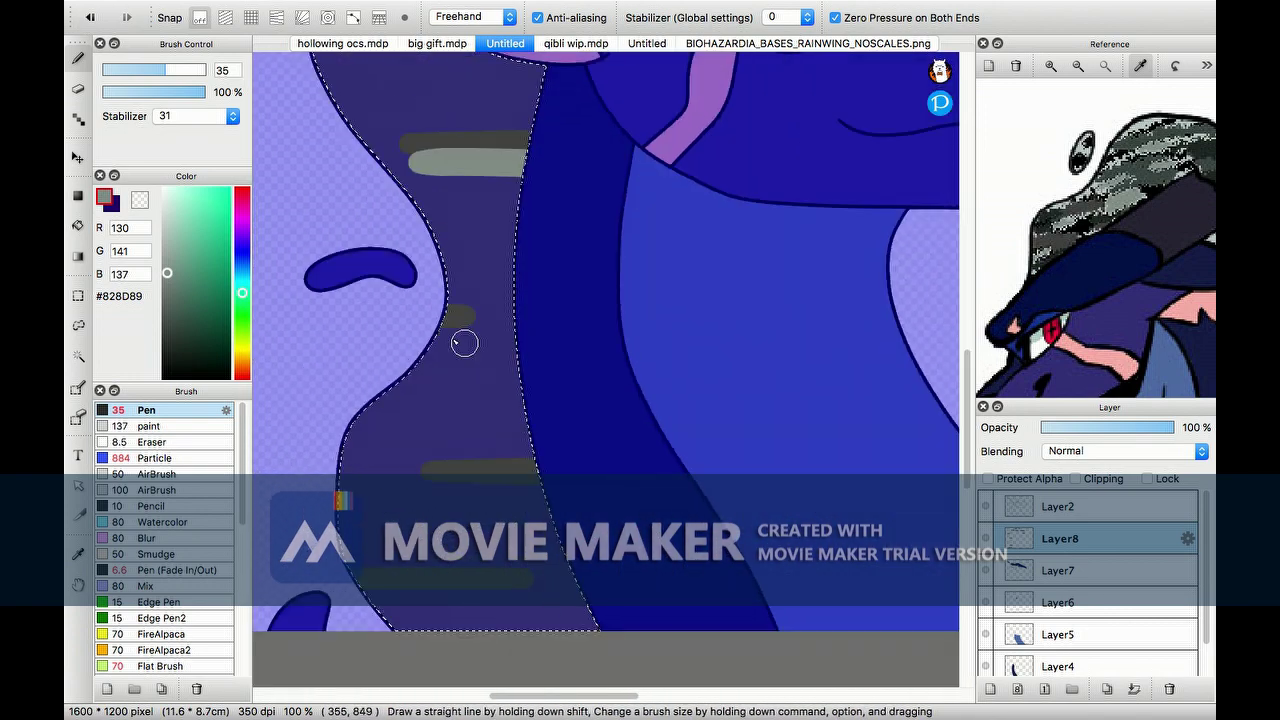
scroll(412, 563, "down", 4)
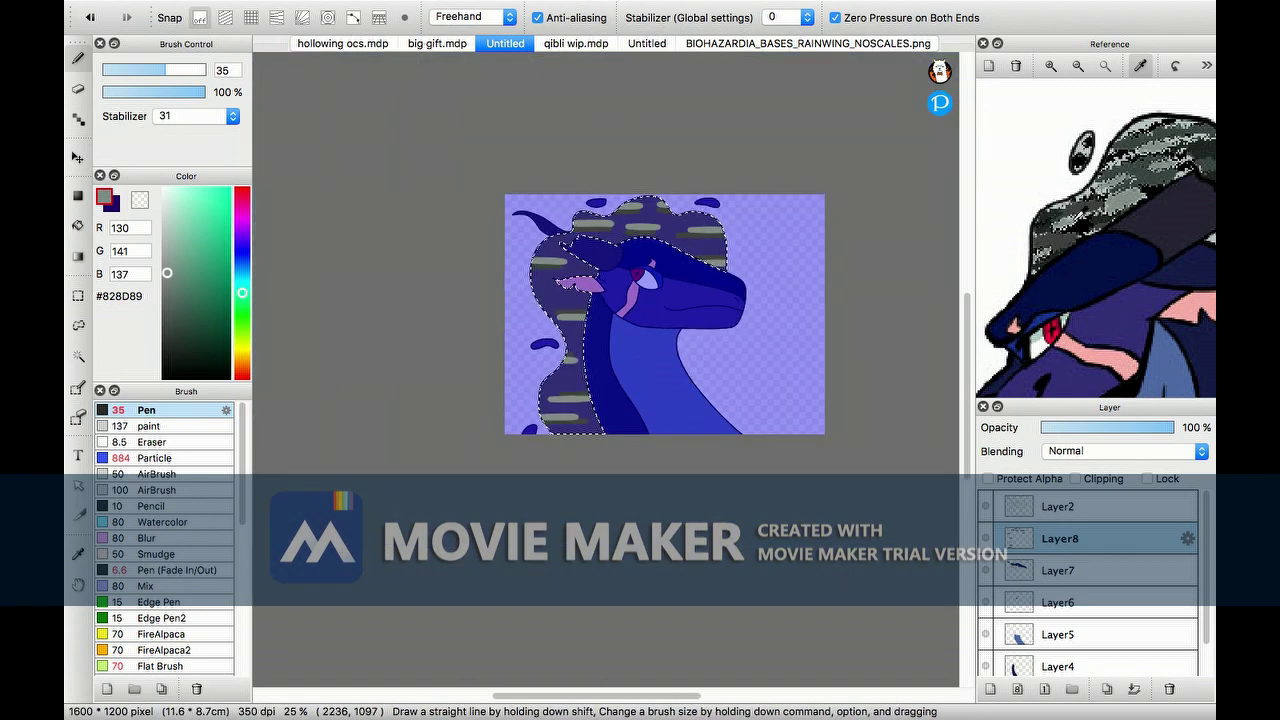
- Sample black #000000 and paint horizontal stripes across the selected mane beside the grey ones
left_click(605, 369, "alt")
scroll(605, 369, "up", 3)
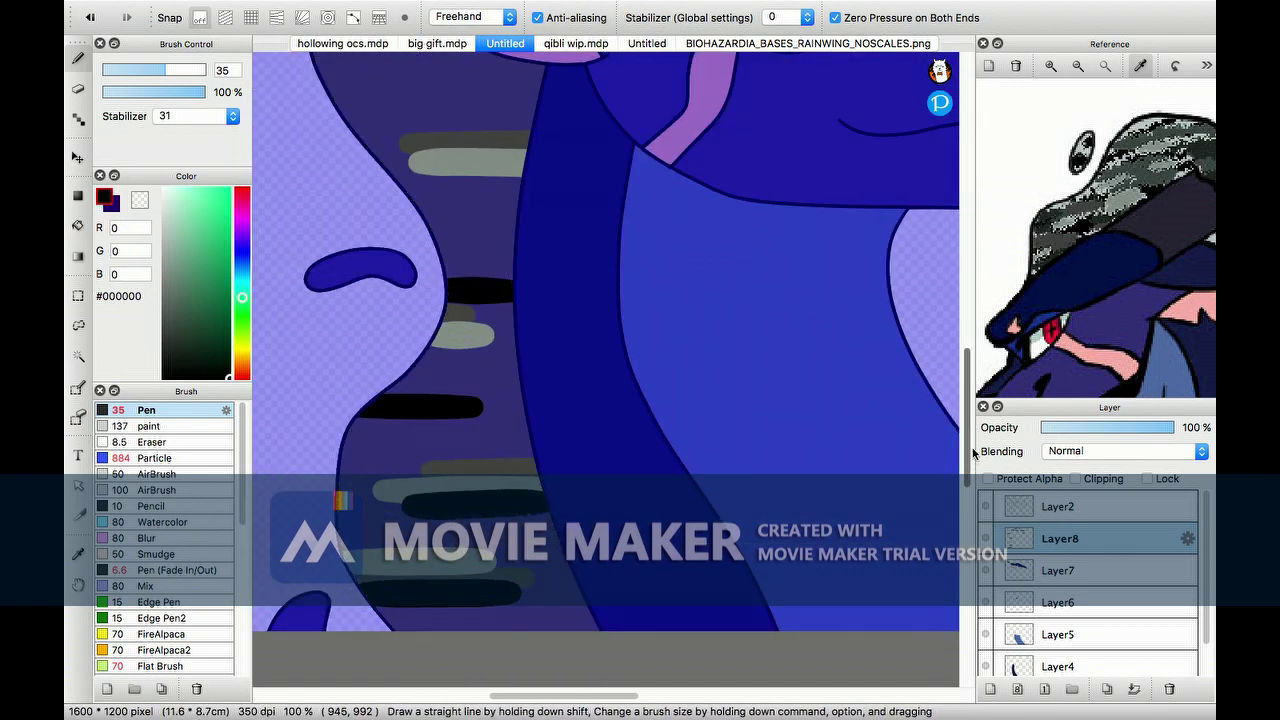
scroll(499, 428, "up", 5)
scroll(499, 428, "up", 4)
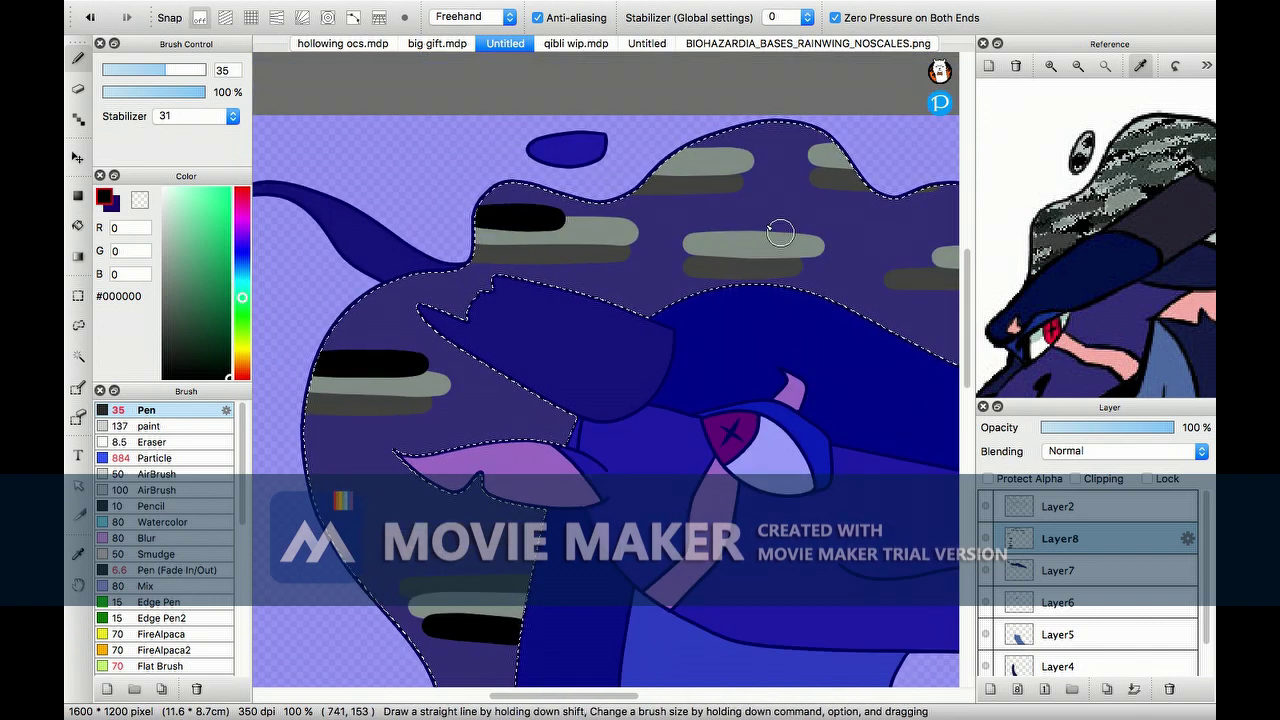
scroll(714, 226, "right", 6)
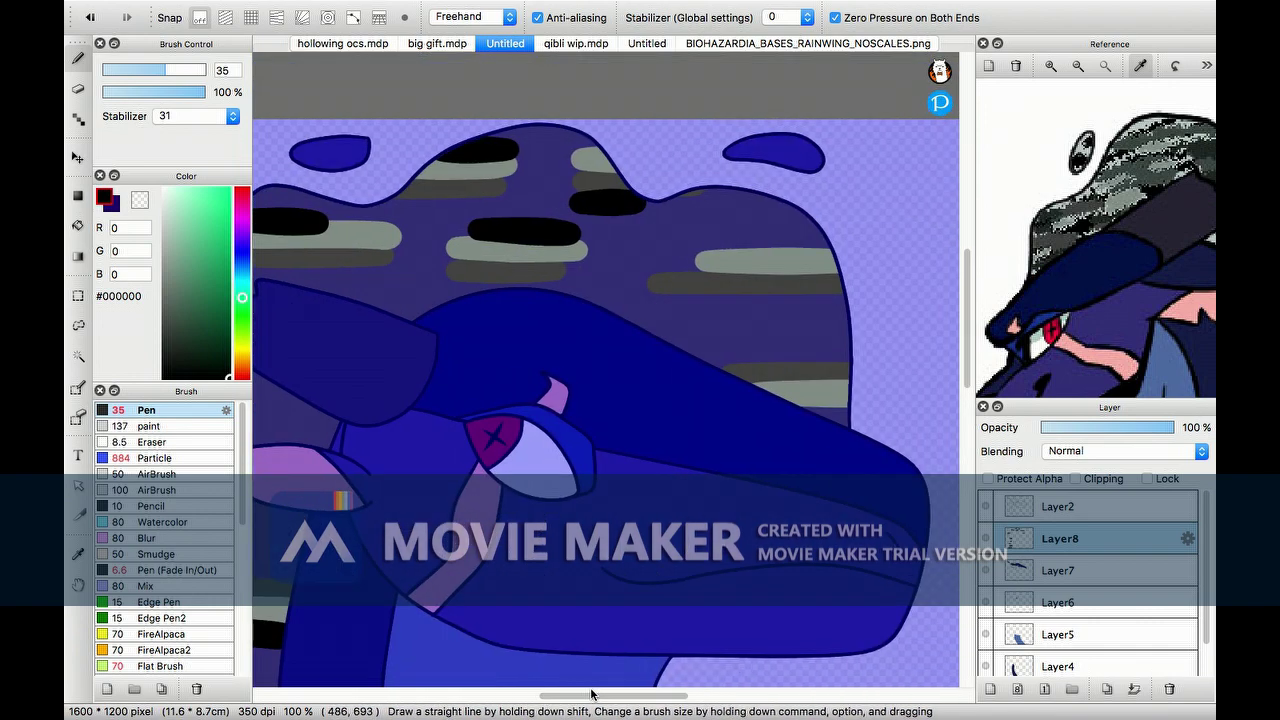
left_click_drag(688, 301, 857, 294)
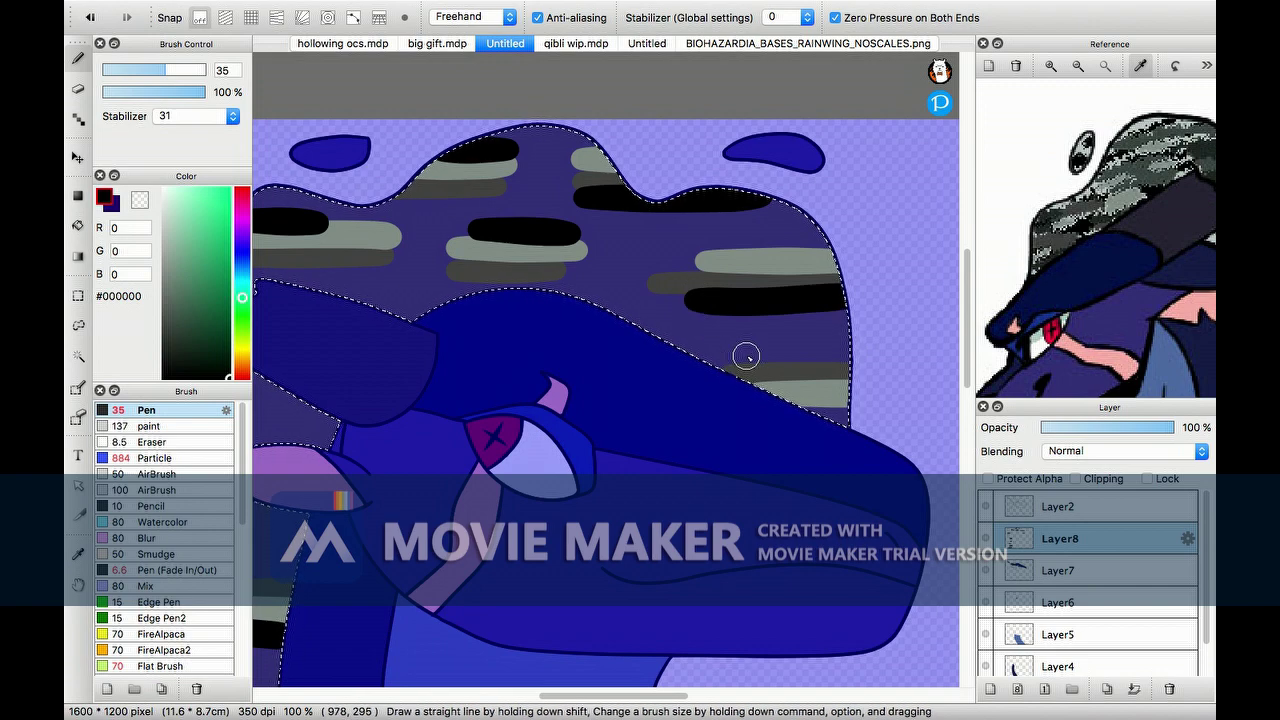
left_click_drag(743, 354, 848, 358)
scroll(809, 422, "down", 5)
scroll(811, 583, "up", 6)
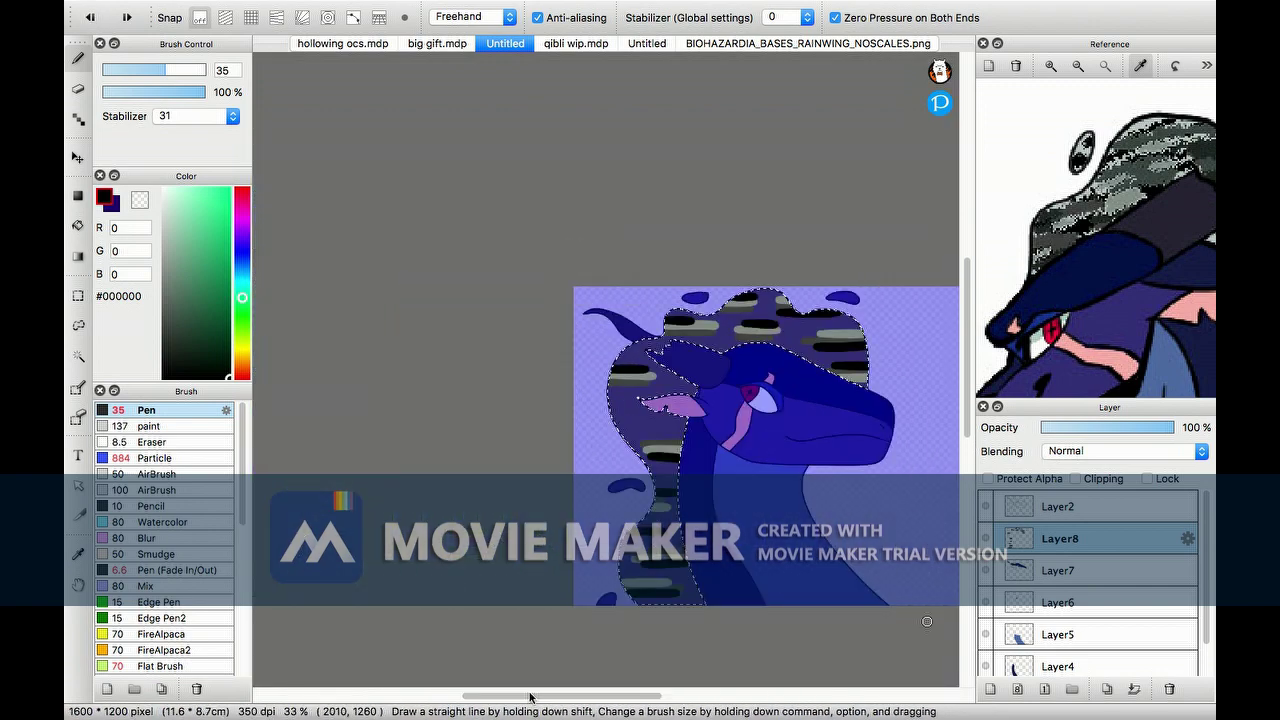
- Paint pale grey #B5BEBB horizontal stripes among the existing ones down the back of the mane
scroll(811, 583, "down", 3)
scroll(928, 365, "up", 3)
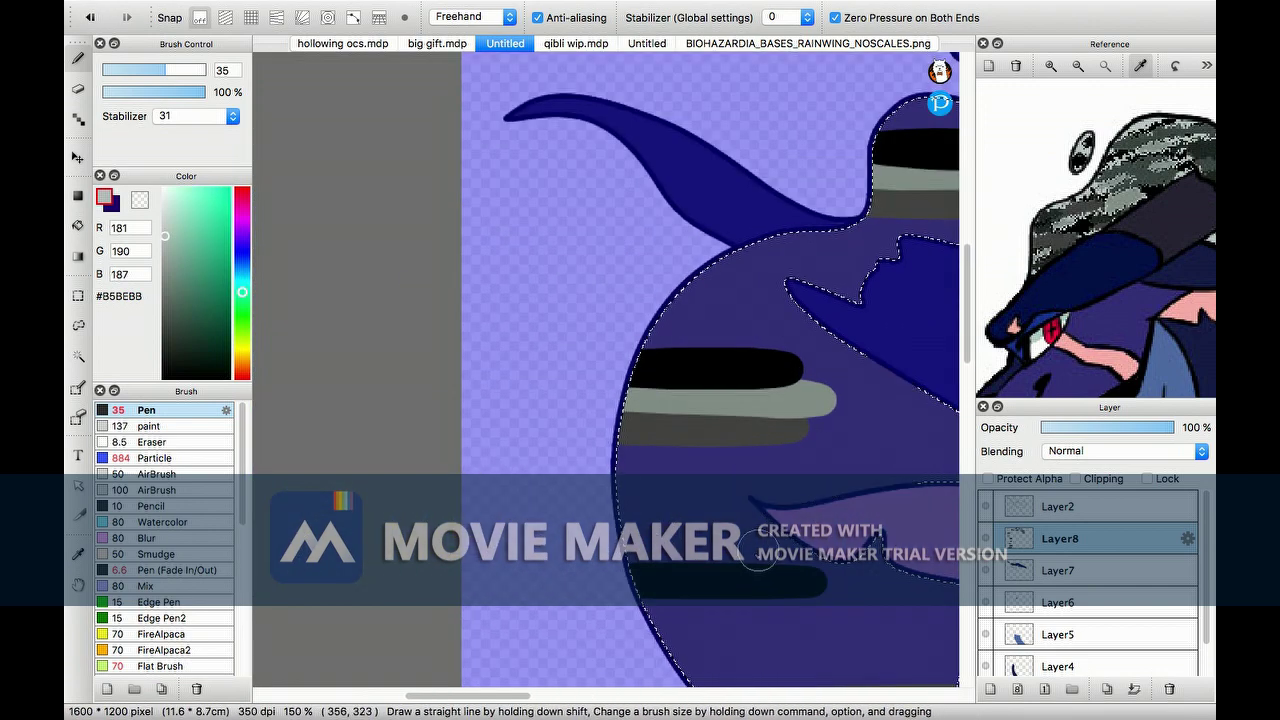
scroll(660, 328, "down", 10)
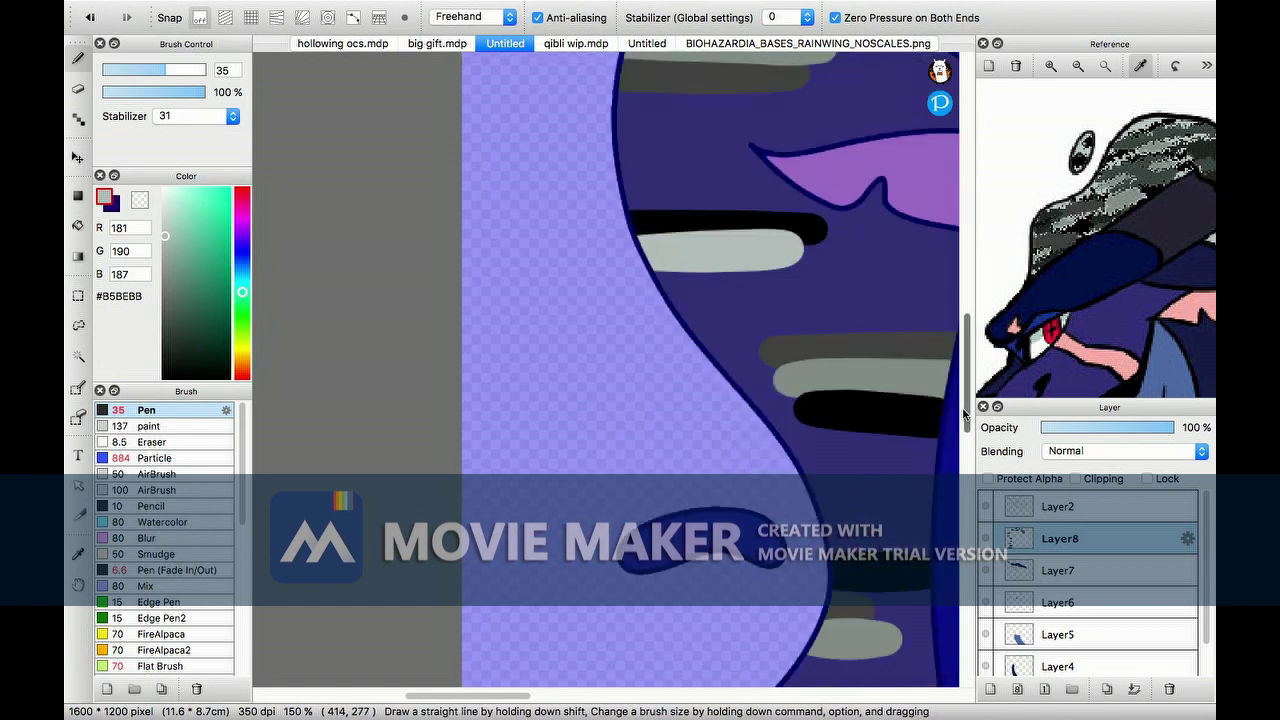
scroll(640, 300, "right", 2)
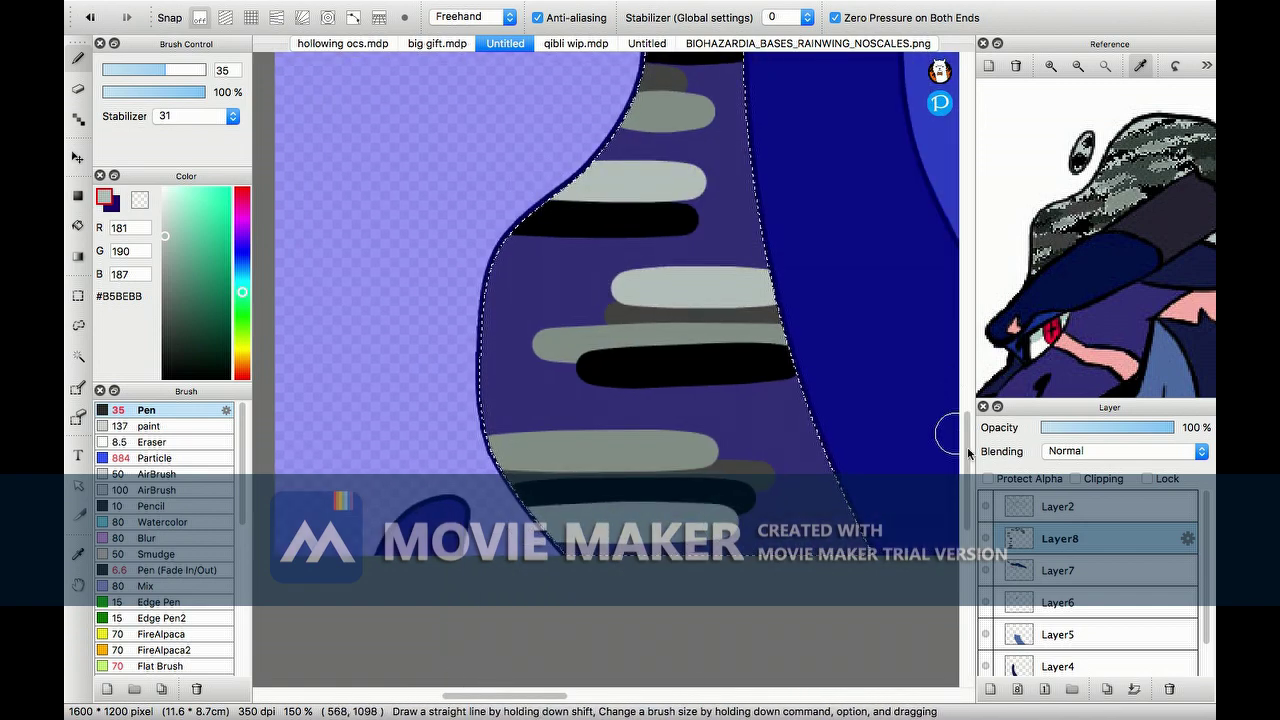
scroll(618, 395, "up", 5)
scroll(627, 397, "up", 3)
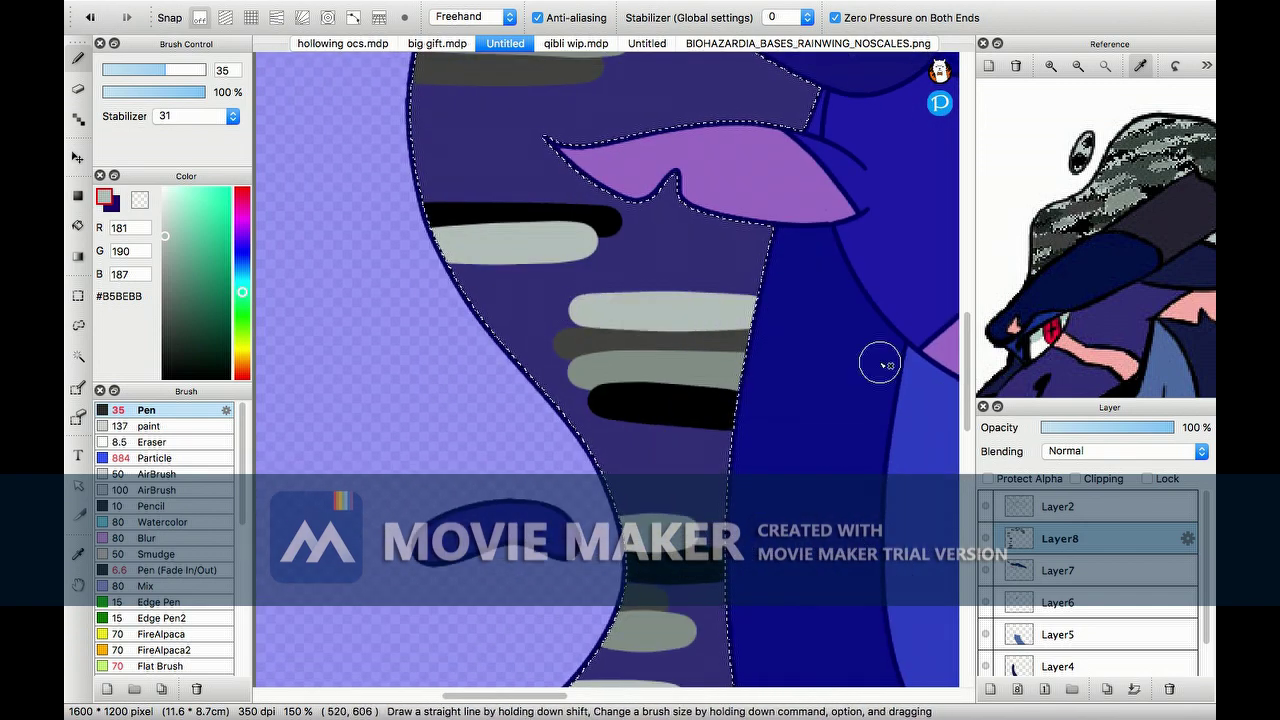
- Continue the pale grey #B5BEBB stripes across the crown and front of the mane above the head
scroll(880, 362, "down", 5)
scroll(790, 393, "up", 5)
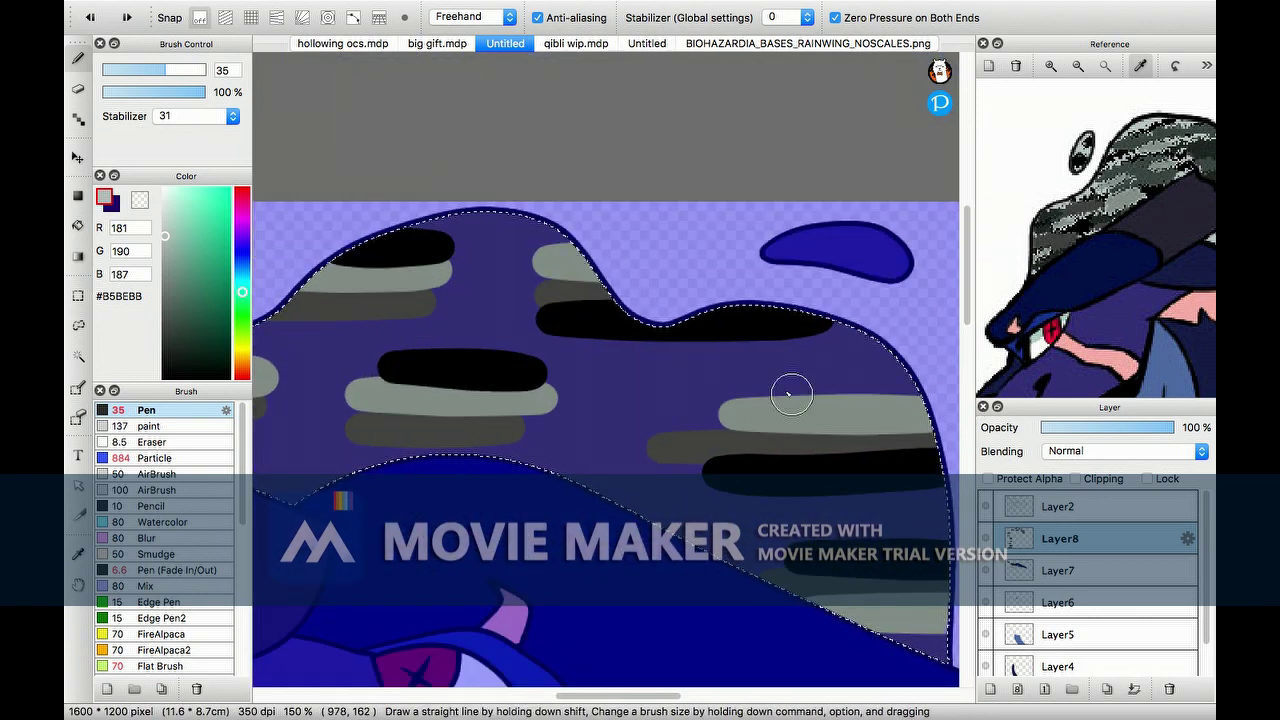
left_click_drag(915, 382, 765, 383)
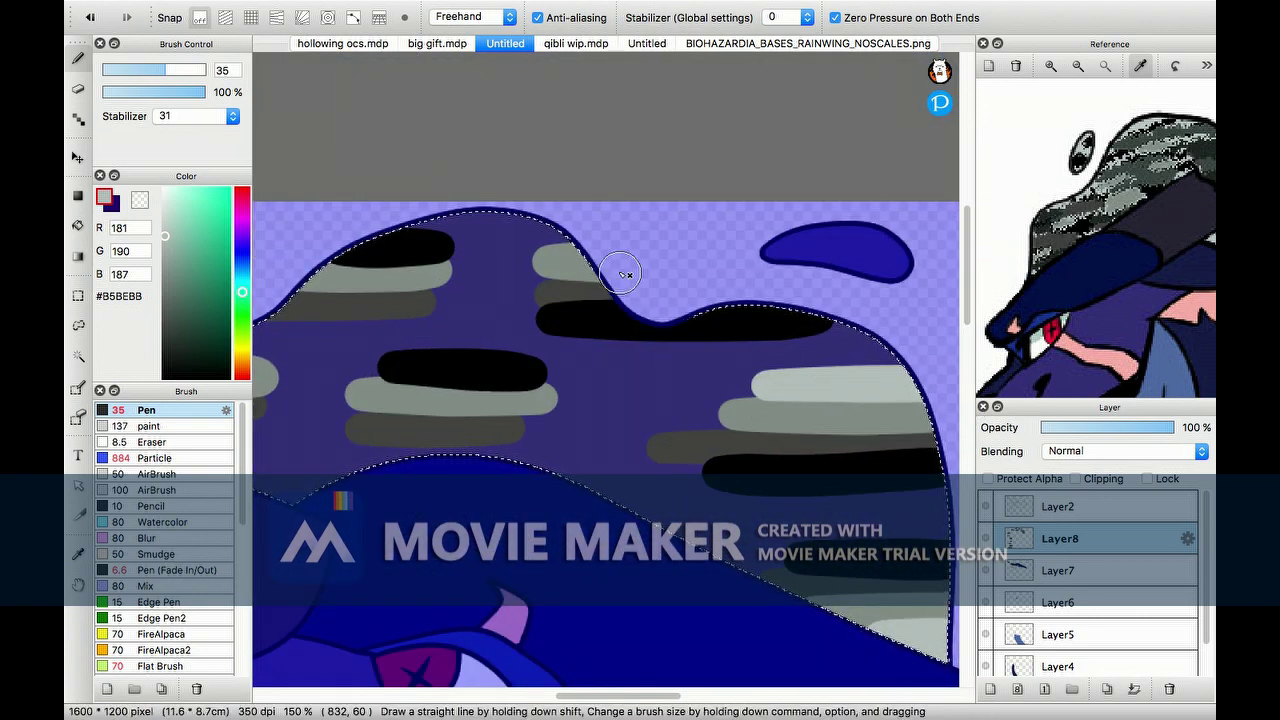
left_click_drag(385, 222, 462, 225)
left_click_drag(575, 245, 528, 232)
scroll(660, 237, "down", 5)
scroll(660, 237, "up", 5)
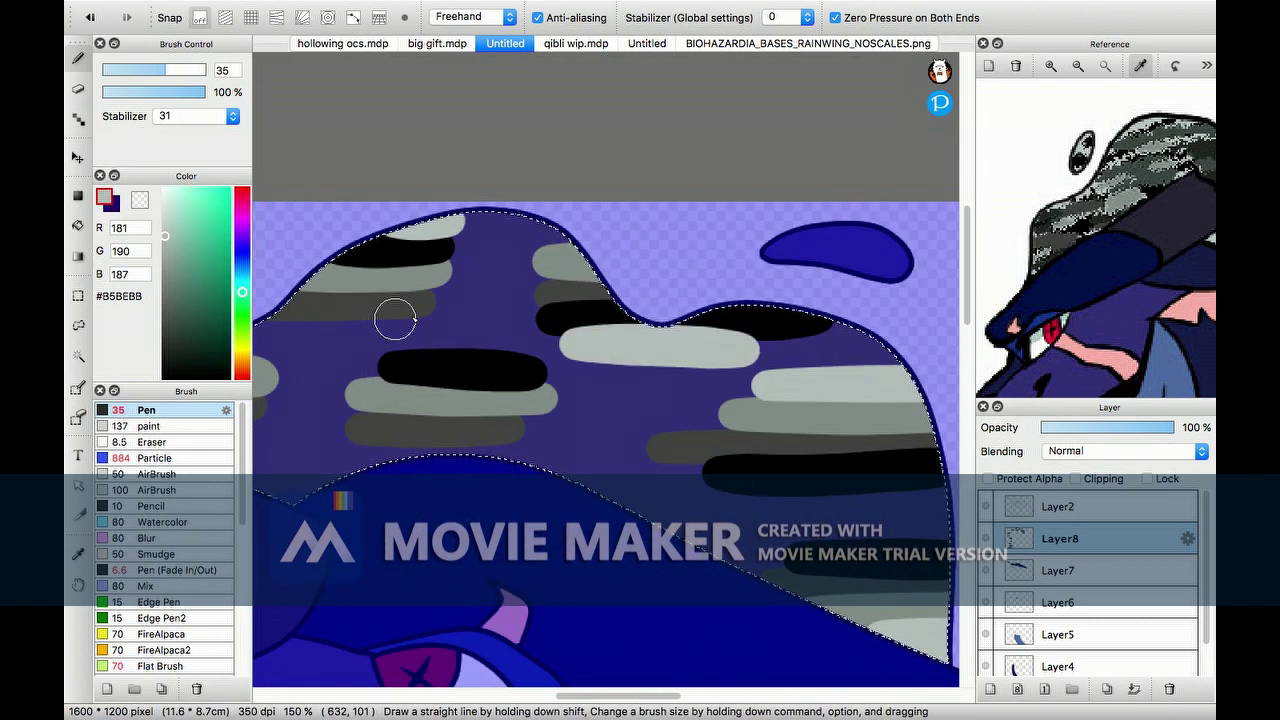
scroll(590, 371, "down", 2)
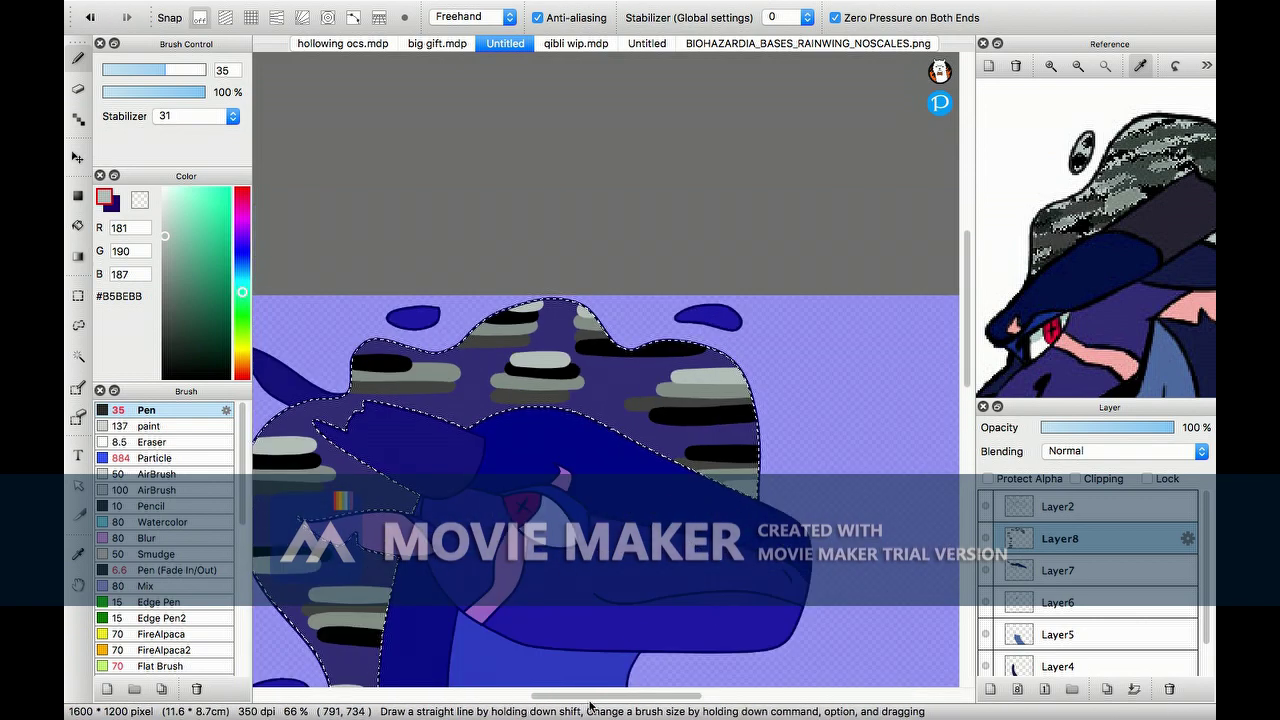
- Sample dark green-grey #3E4744 and paint stripes in the gaps from the mane's lower end up to the ear
scroll(591, 660, "down", 4)
scroll(593, 611, "up", 4)
left_click(596, 481, "alt")
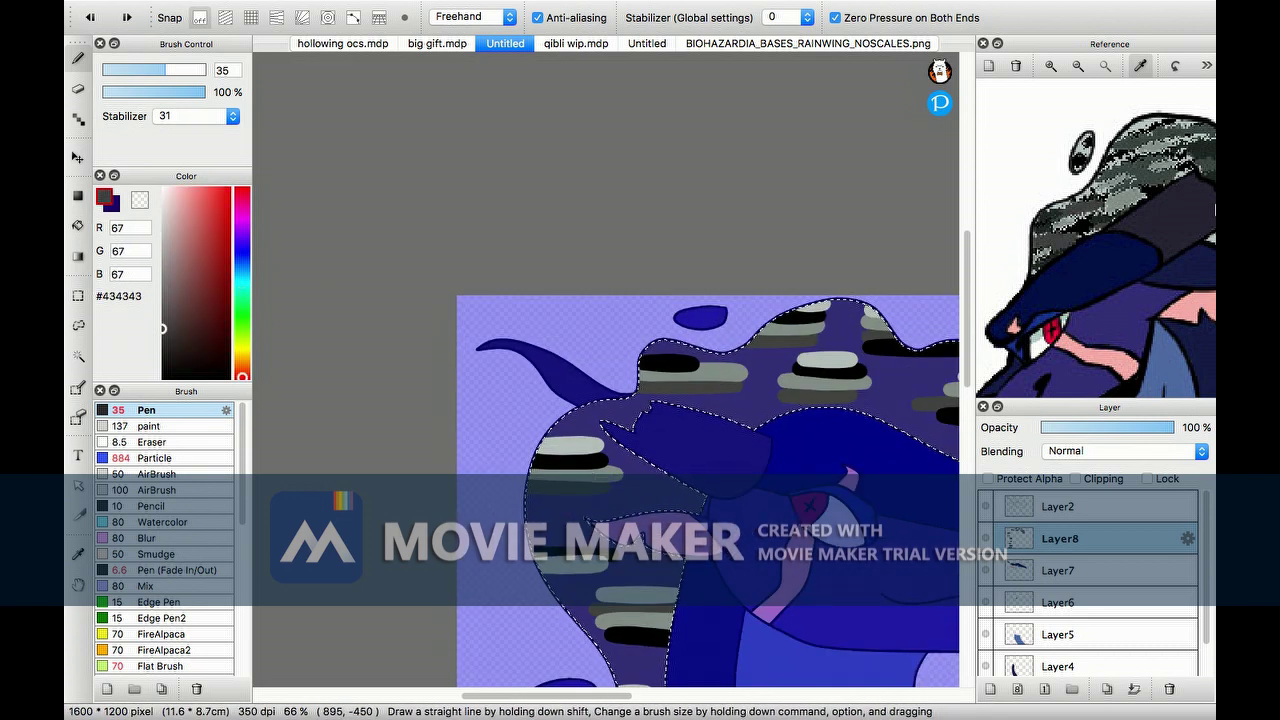
left_click(595, 478, "alt")
scroll(545, 401, "up", 3)
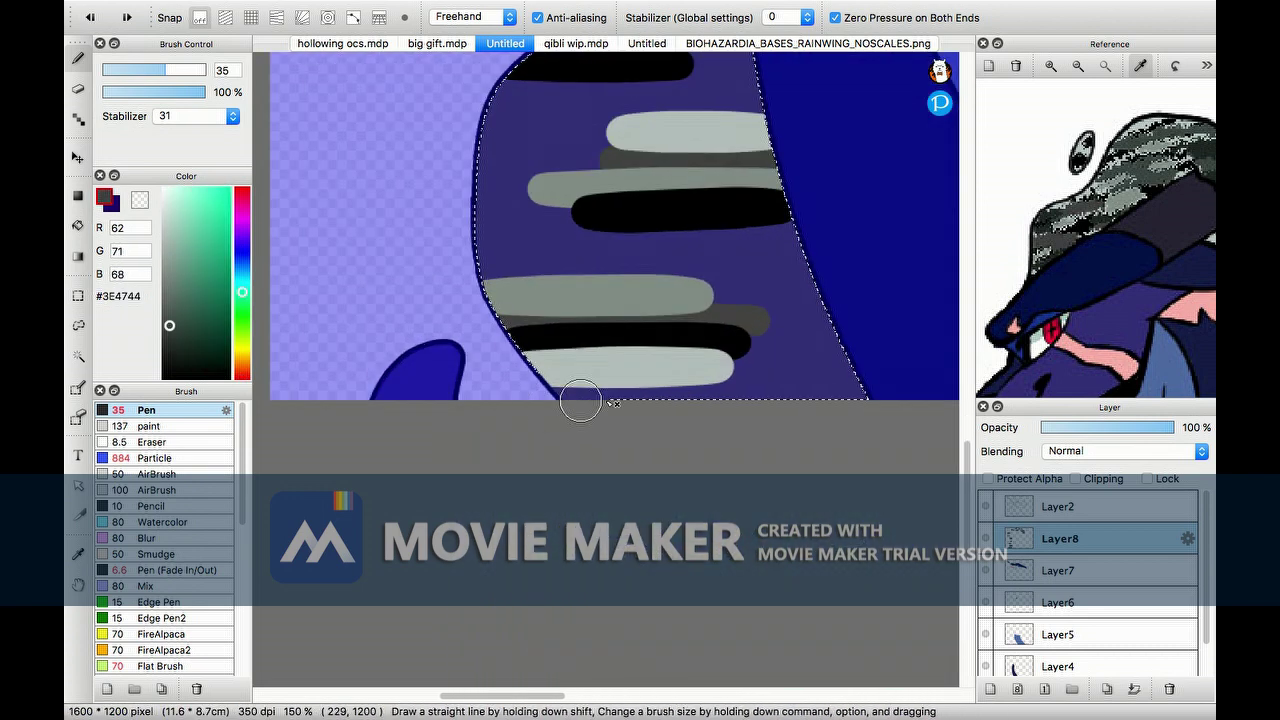
scroll(749, 406, "up", 3)
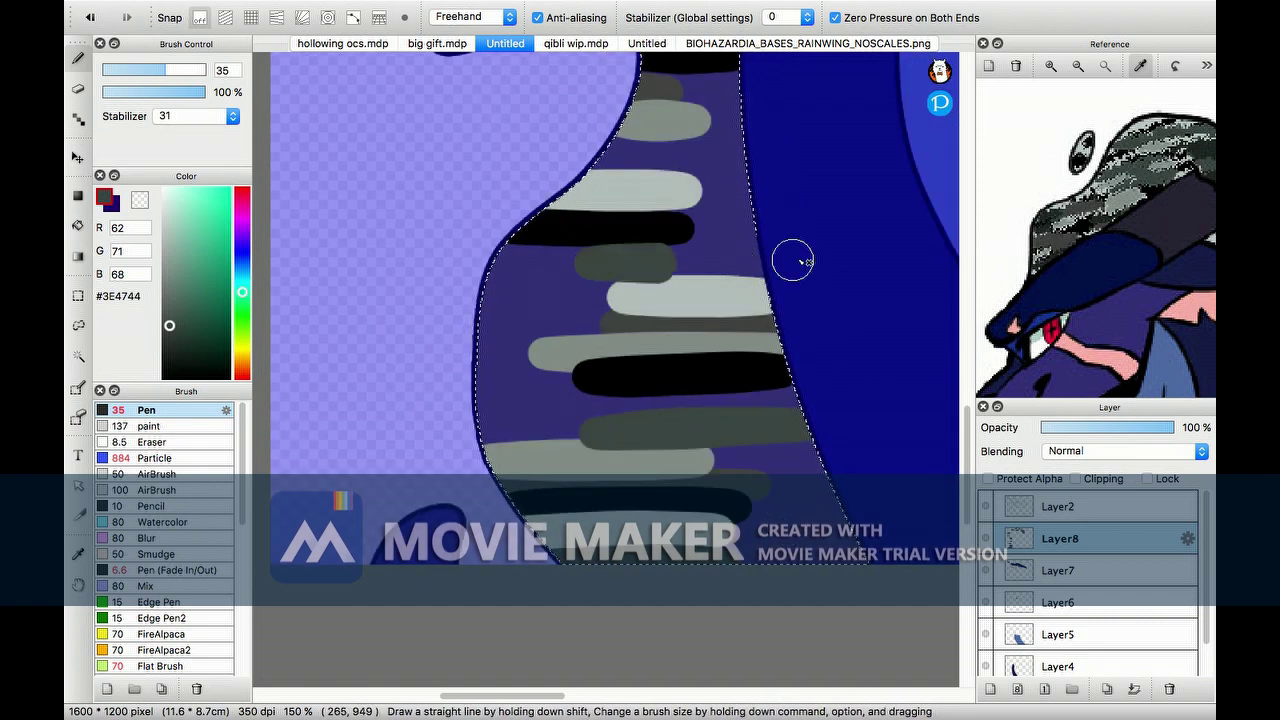
scroll(733, 263, "up", 3)
scroll(598, 345, "up", 6)
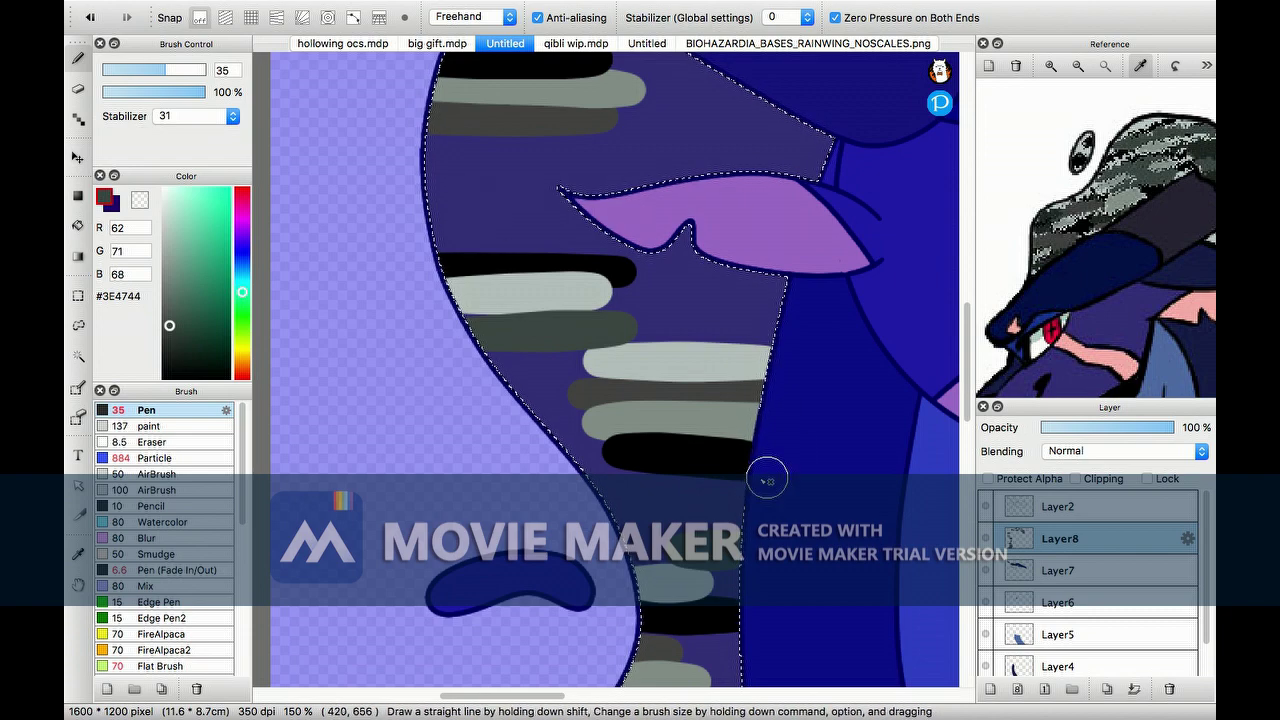
scroll(520, 215, "up", 3)
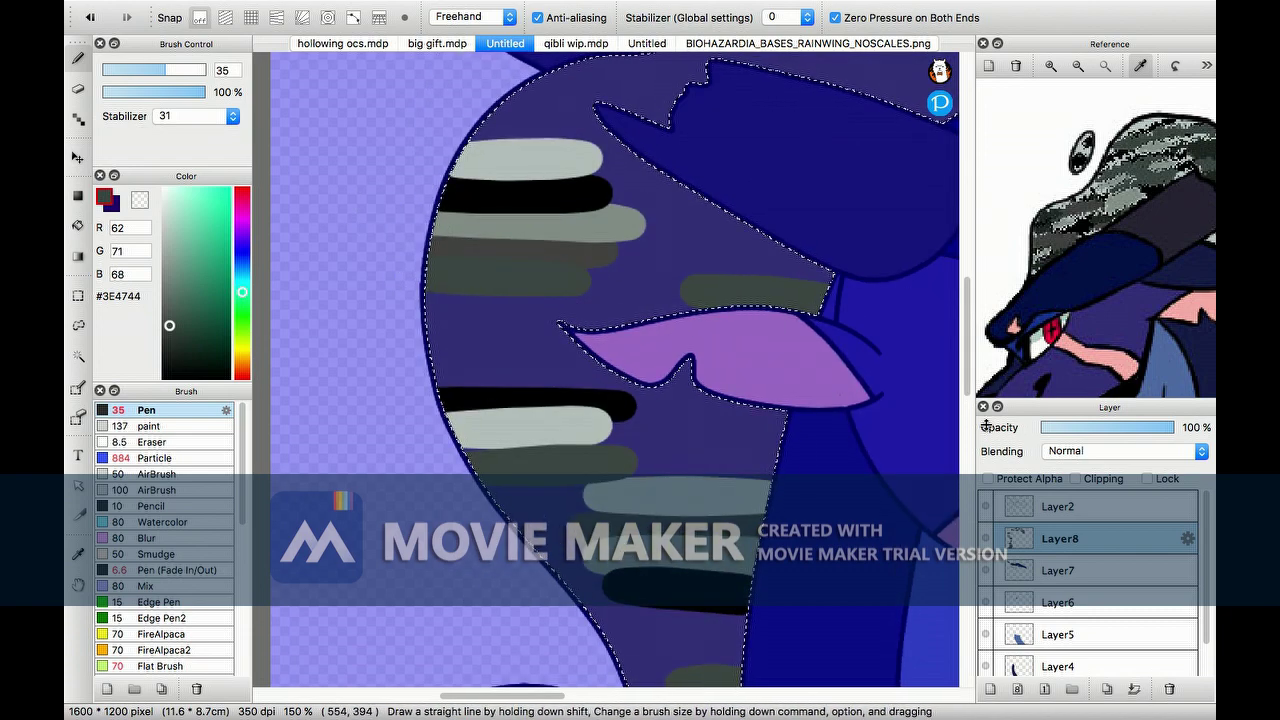
- Extend the dark green-grey #3E4744 stripes over the crown and front of the mane above the head
key("super+minus")
key("super+minus")
key("super+minus")
key("super+minus")
key("super+plus")
key("super+plus")
key("super+plus")
key("super+plus")
scroll(546, 317, "up", 3)
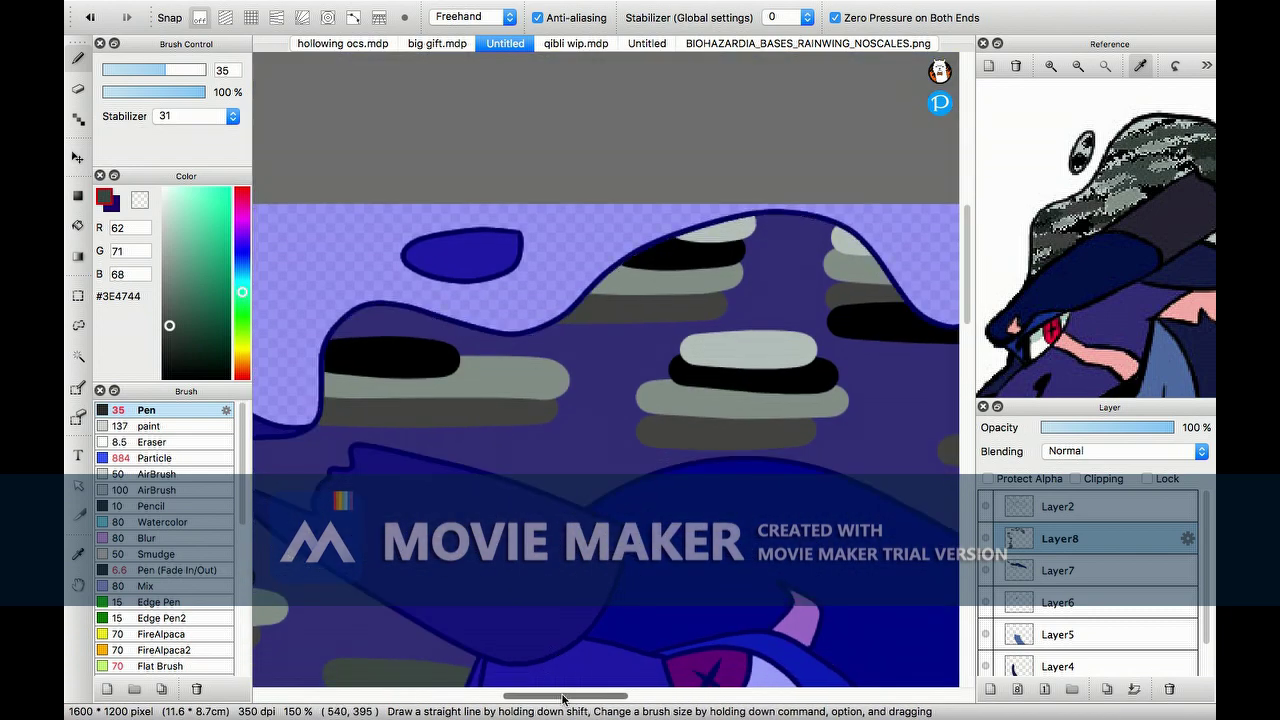
scroll(558, 663, "right", 5)
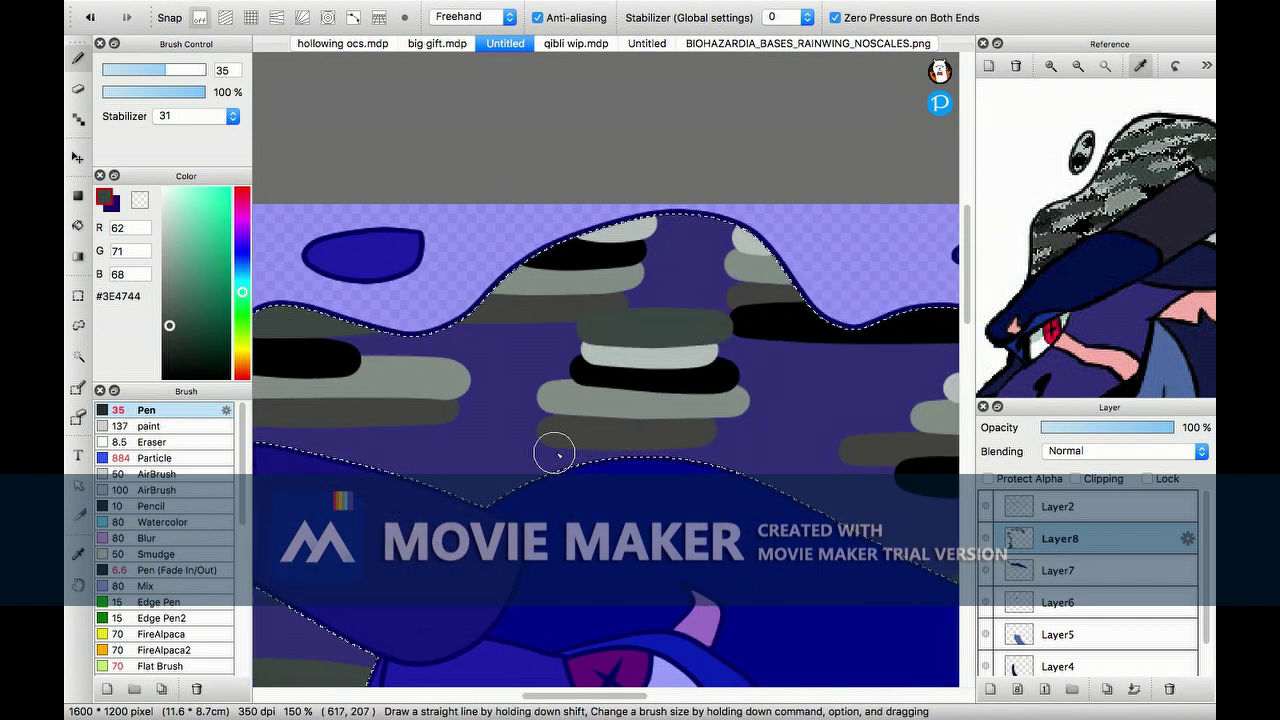
scroll(609, 411, "right", 5)
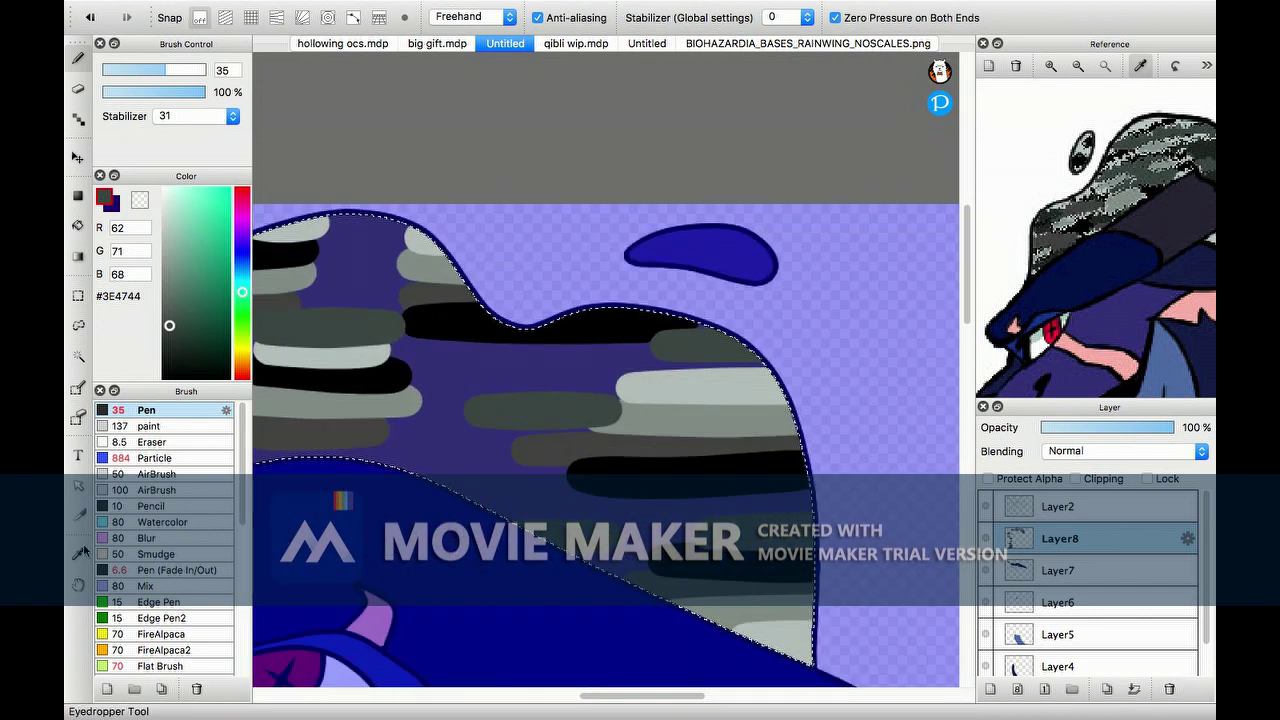
- Add more pale grey #B5BEBB stripes in the gaps around the horn and just above the ear
left_click(527, 494, "alt")
scroll(560, 675, "down", 4)
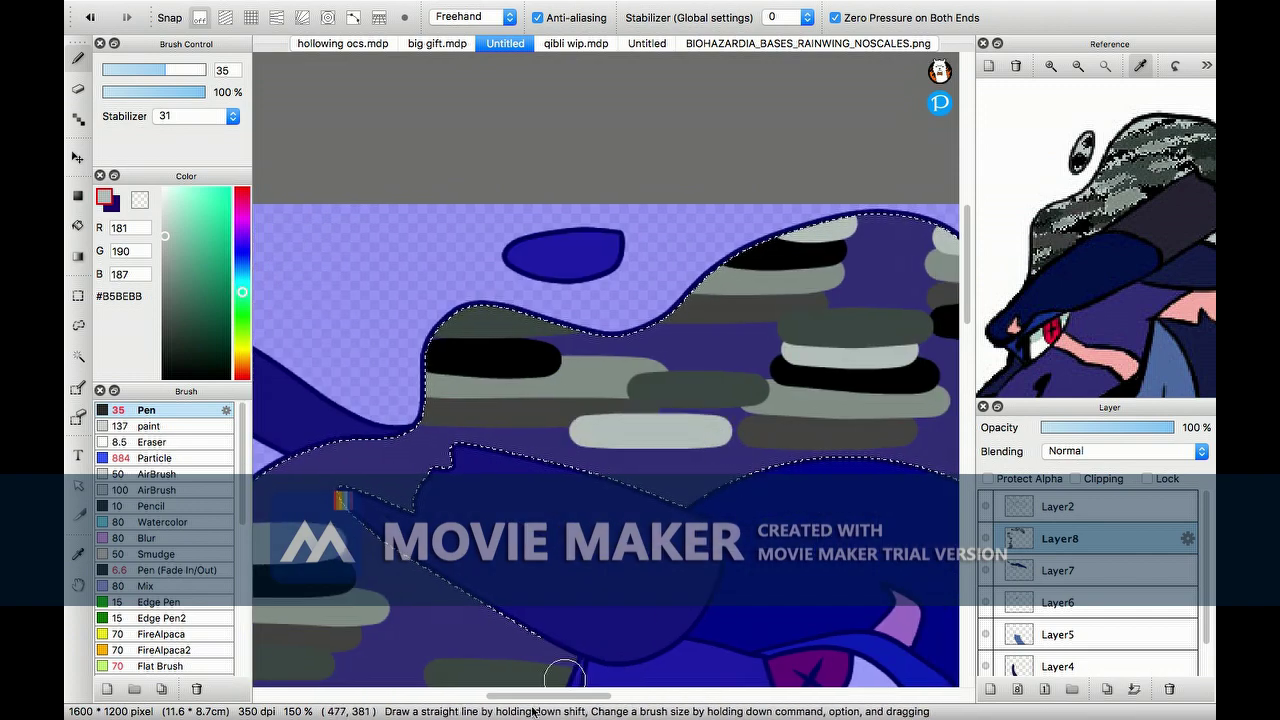
scroll(545, 670, "left", 8)
scroll(965, 376, "down", 2)
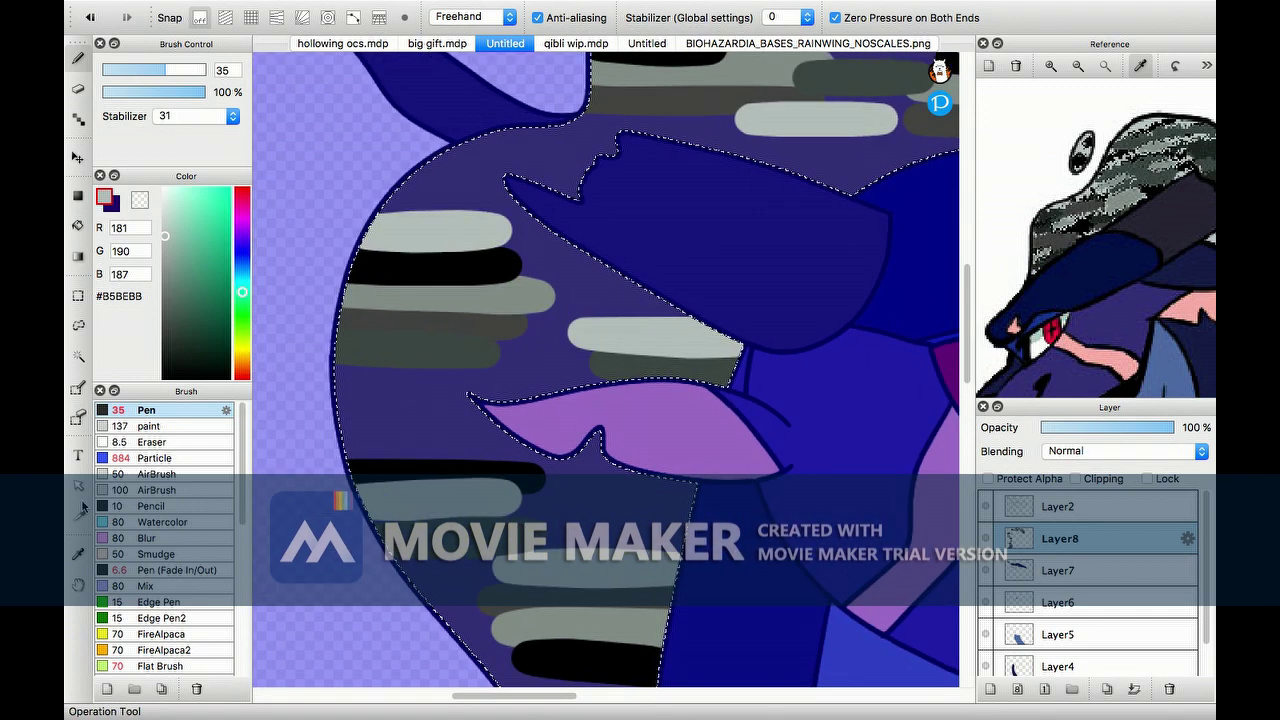
- Add further dark green-grey #3E4744 stripes behind the horn and down to the mane's lower end
left_click(78, 455)
key("b")
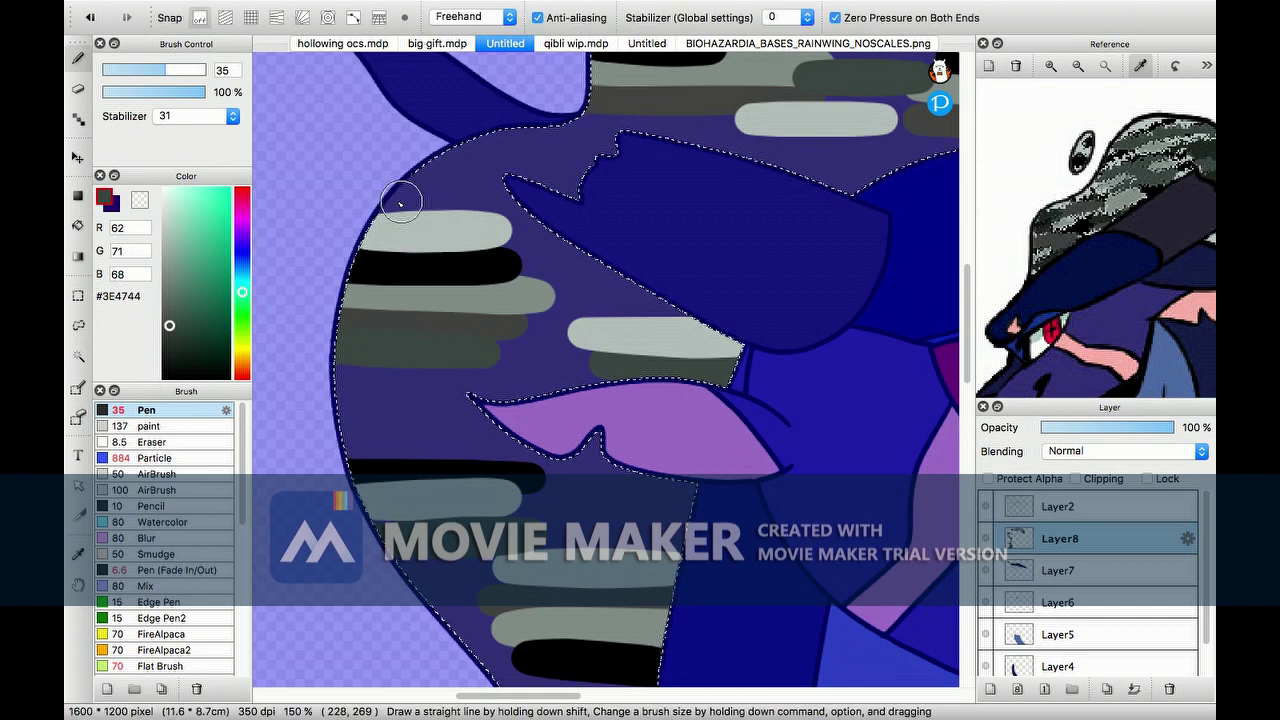
left_click_drag(430, 283, 597, 274)
scroll(676, 415, "down", 10)
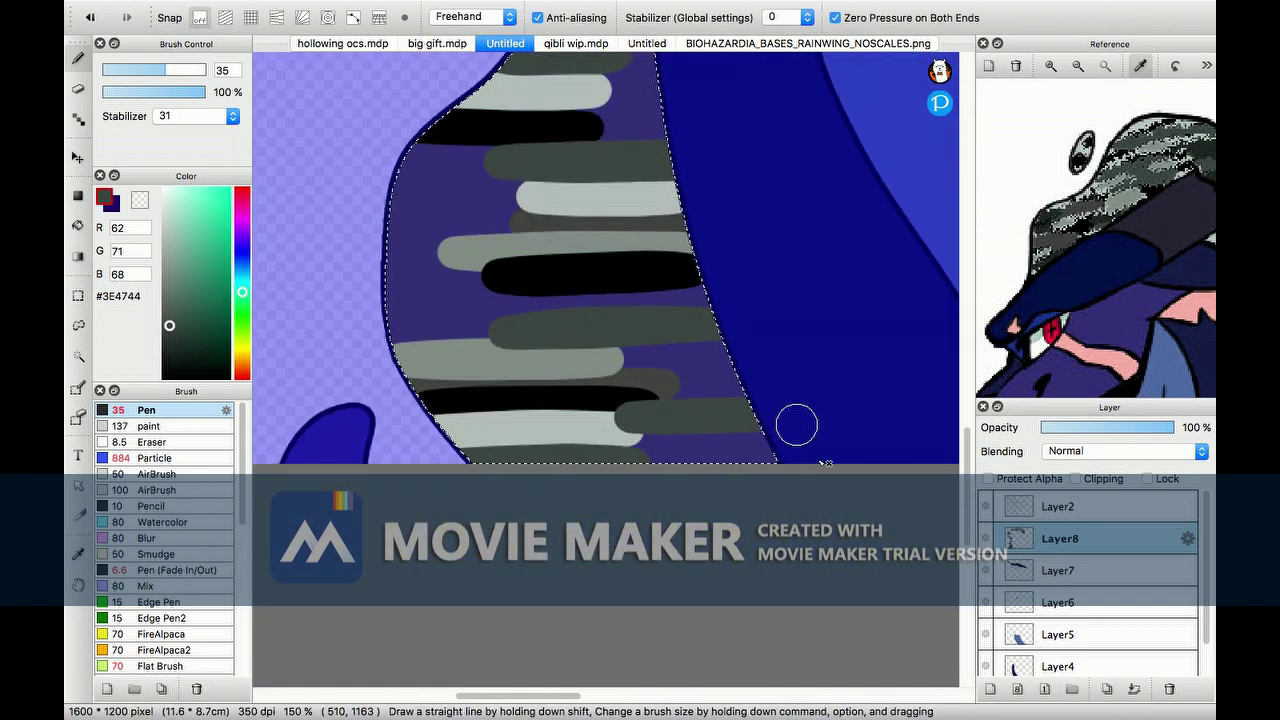
- Fill more mane gaps with light grey #828D89 stripes, redrawing the one near the front of the crown
key("super+d")
scroll(497, 263, "down", 5)
scroll(600, 350, "up", 5)
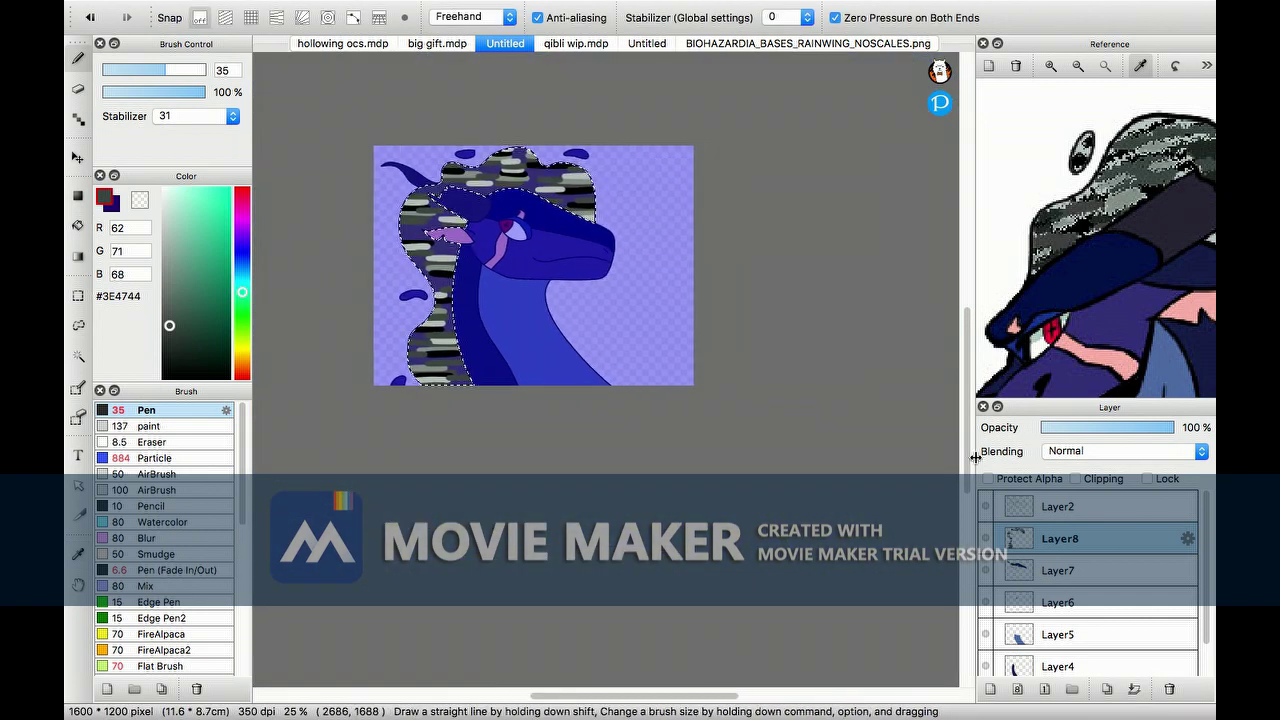
left_click(470, 388, "alt")
left_click_drag(555, 362, 400, 366)
scroll(709, 200, "left", 5)
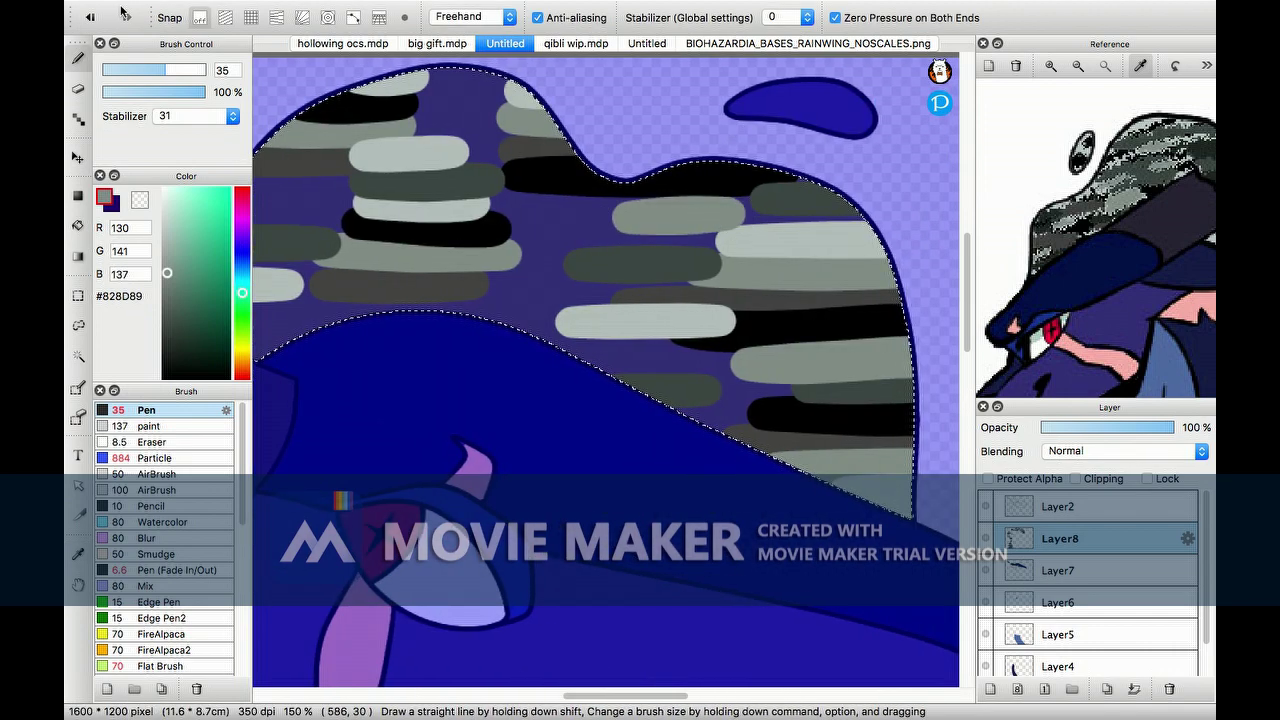
scroll(835, 290, "down", 5)
scroll(830, 288, "up", 5)
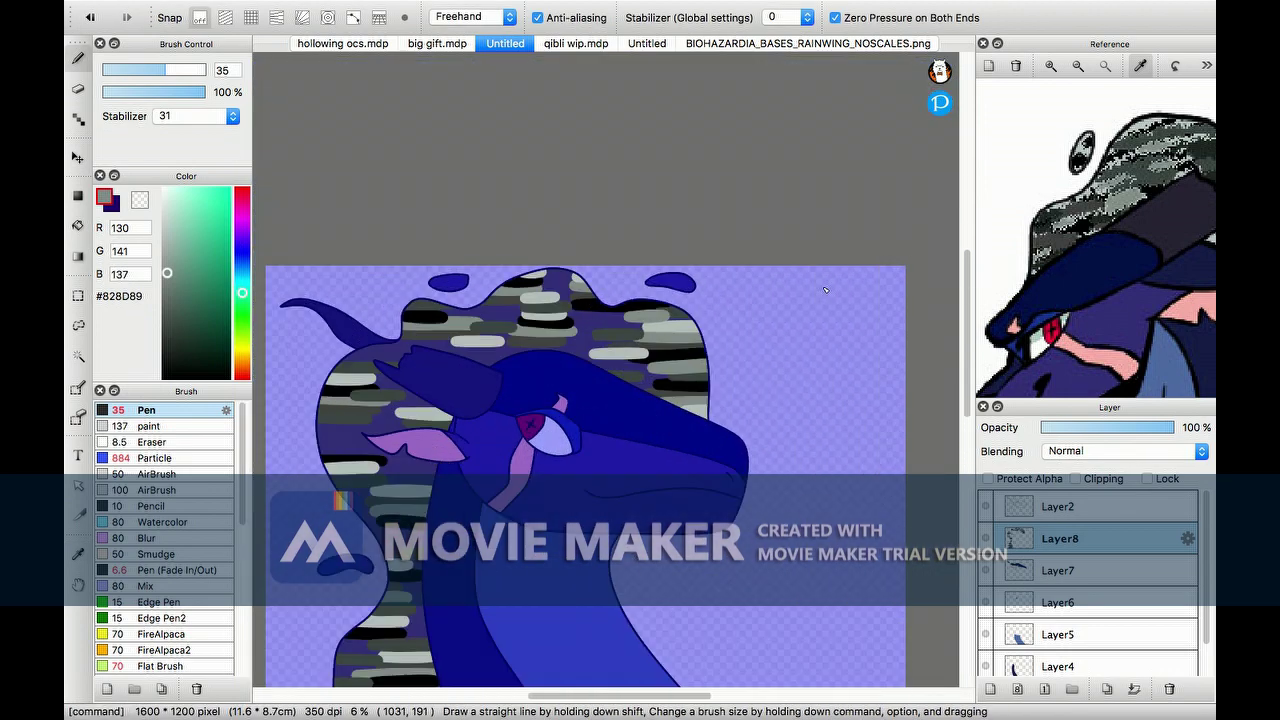
scroll(823, 286, "down", 1)
scroll(443, 120, "up", 2)
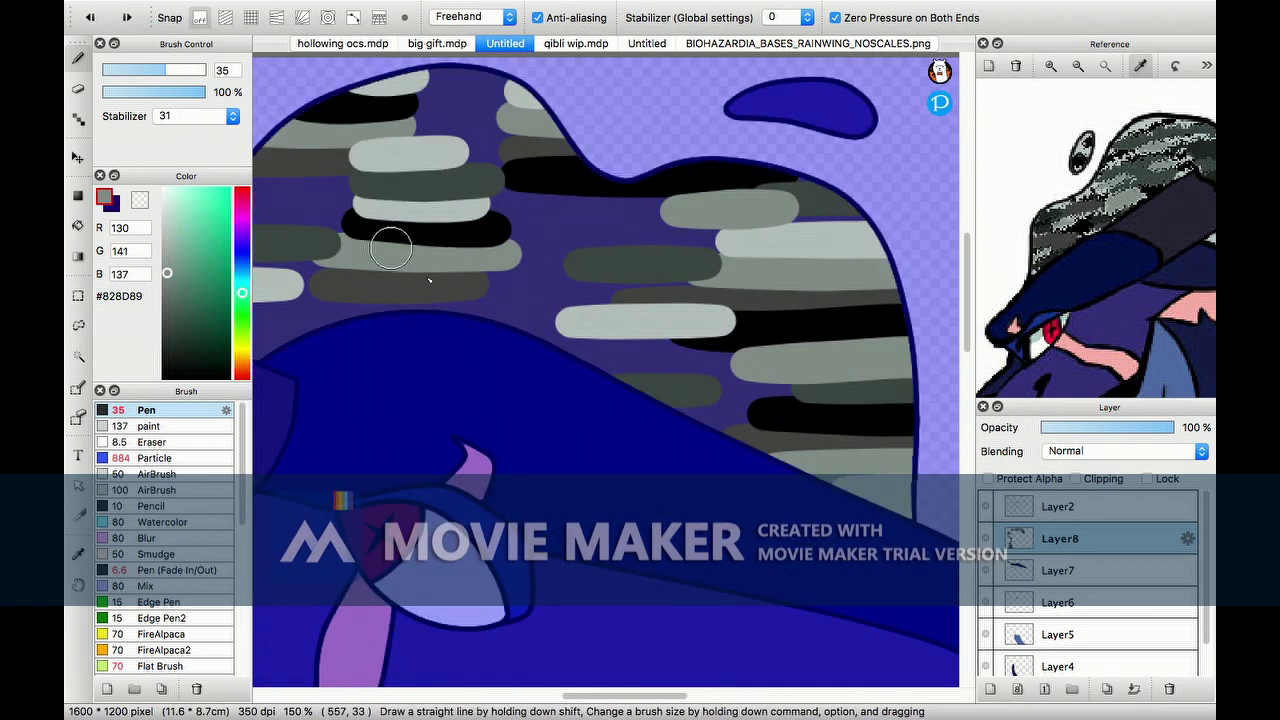
scroll(597, 375, "down", 6)
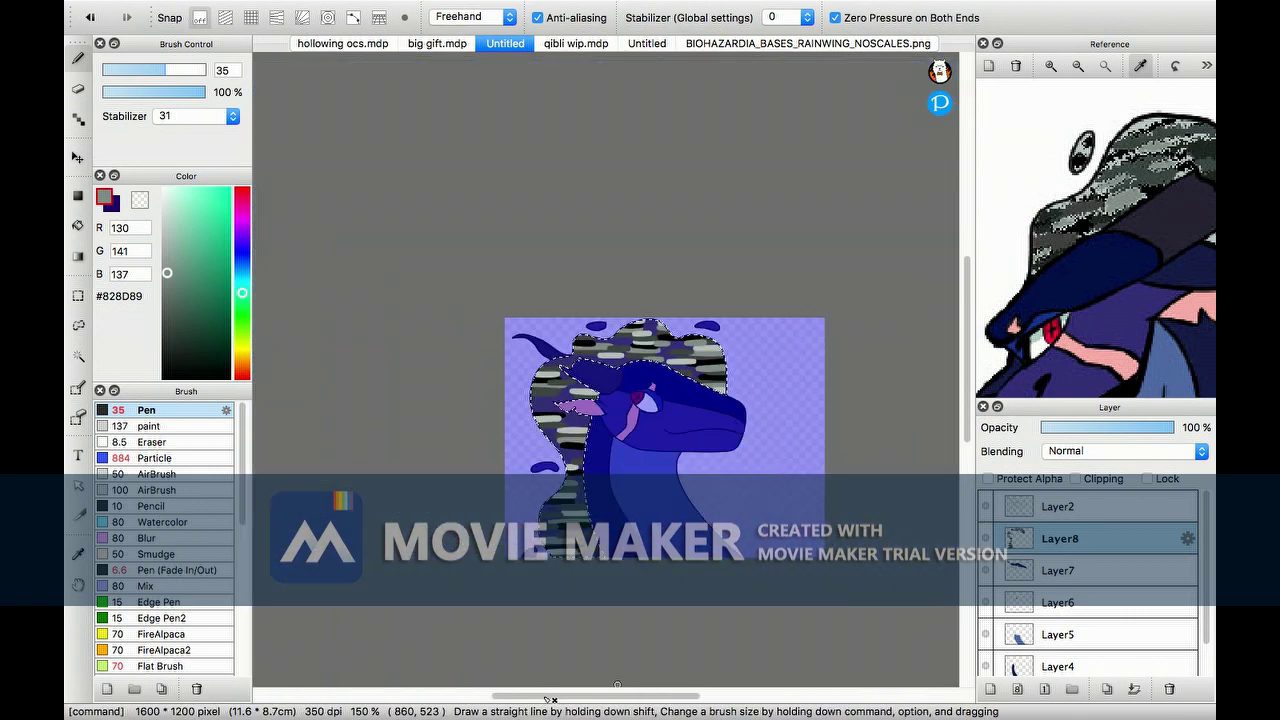
- Clear the mane selection and examine the stripe pattern on the whole drawing
key("w")
key("ctrl+d")
scroll(940, 270, "up", 2)
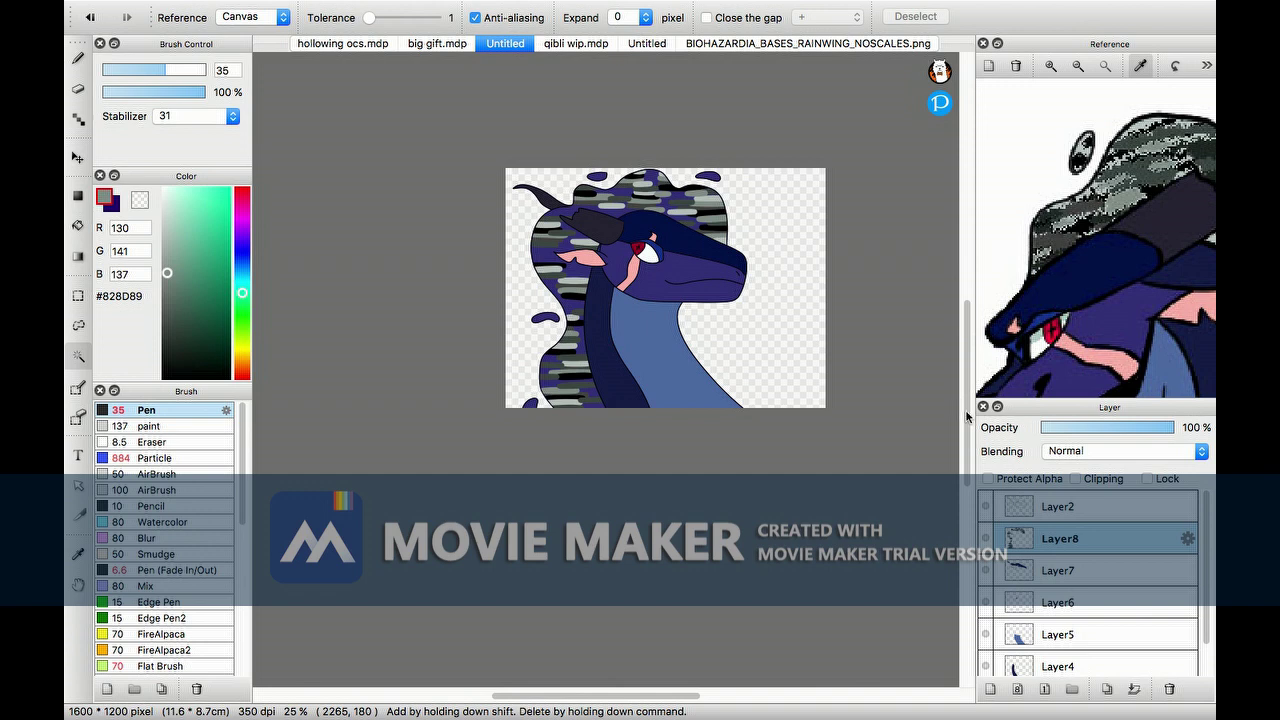
- Select the mane area again and add black #000000 stripes in its remaining gaps at brush size 38
scroll(613, 235, "up", 4)
key("b")
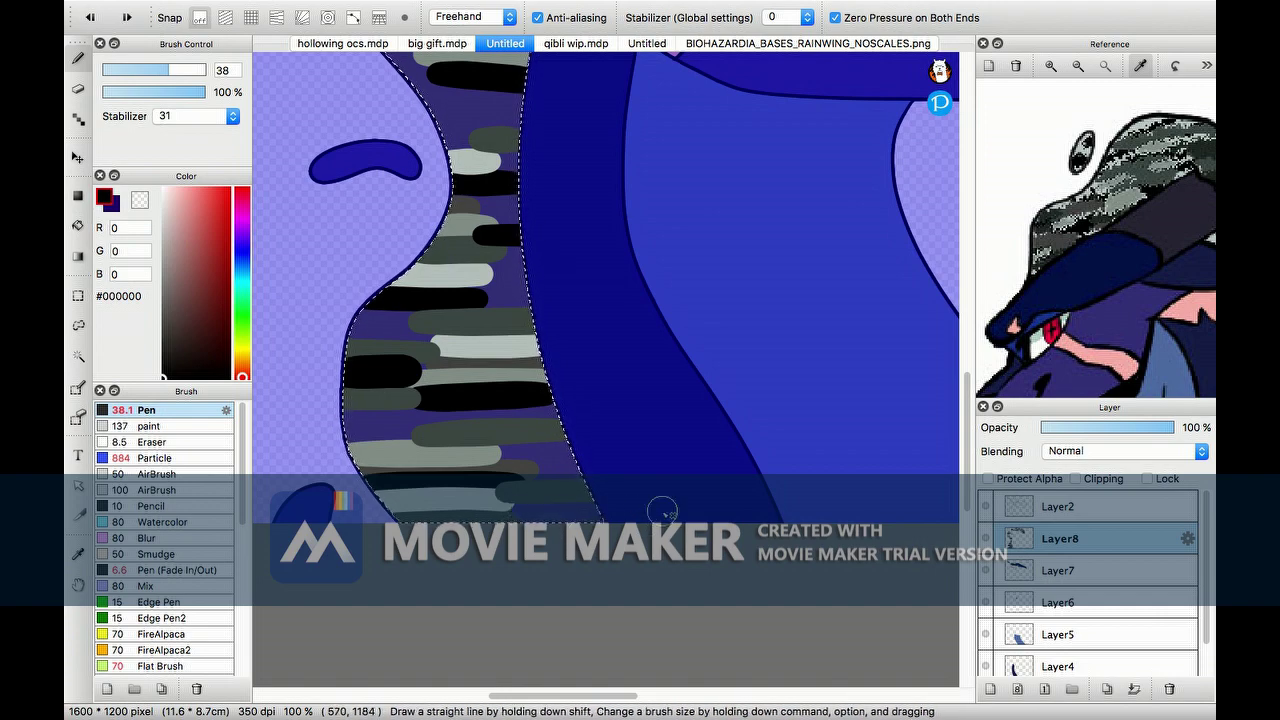
scroll(570, 513, "up", 10)
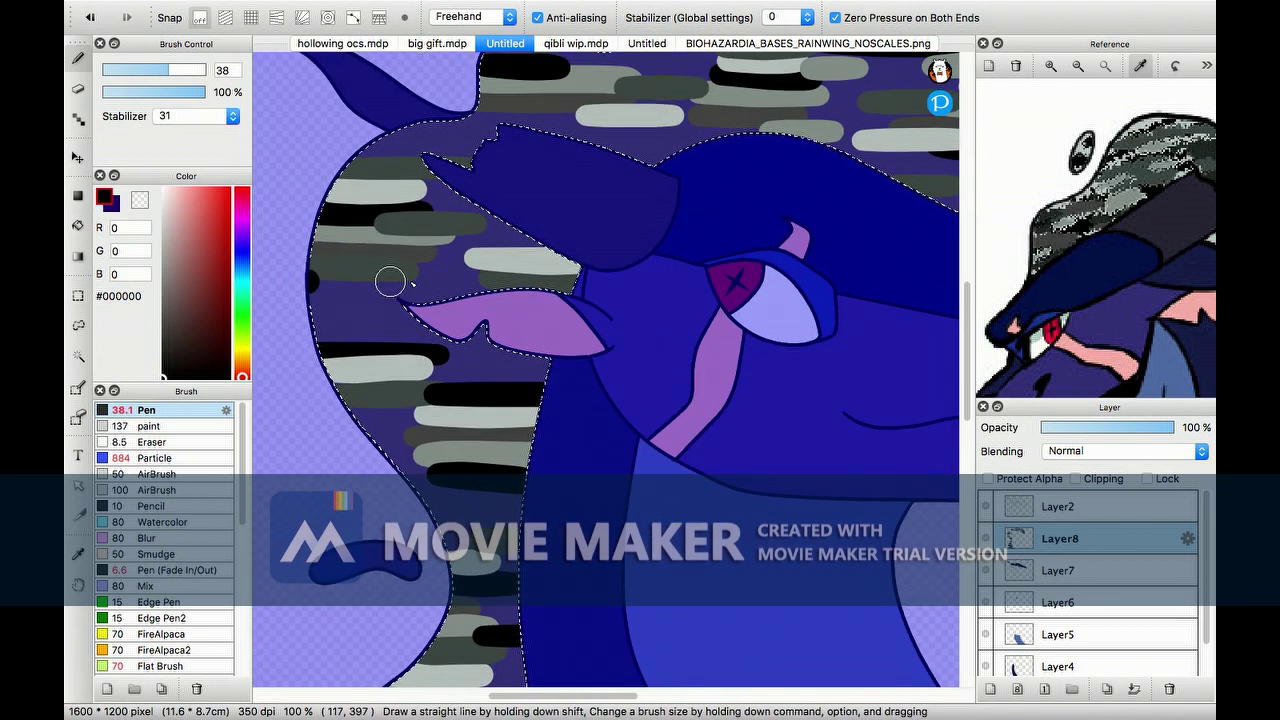
scroll(525, 262, "up", 5)
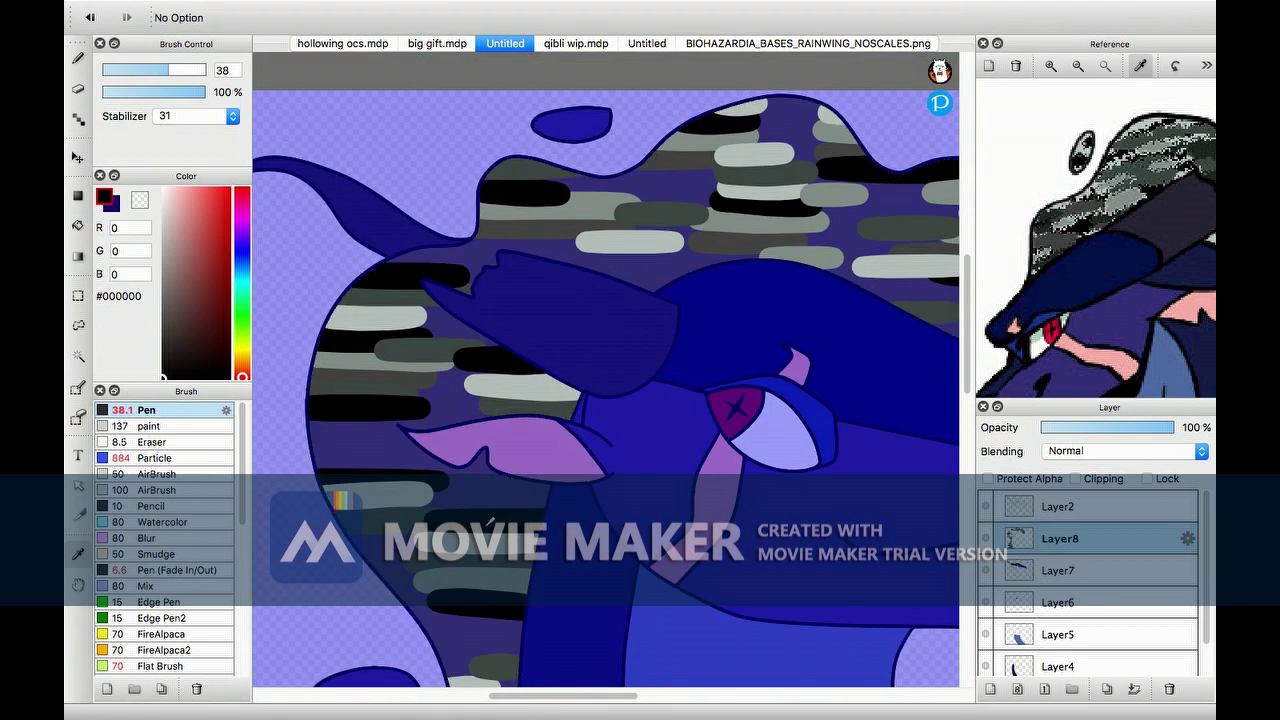
- Add pale grey #B5BEBB stripes in the remaining gaps of the mane, from the crown down behind the neck
left_click(427, 320, "alt")
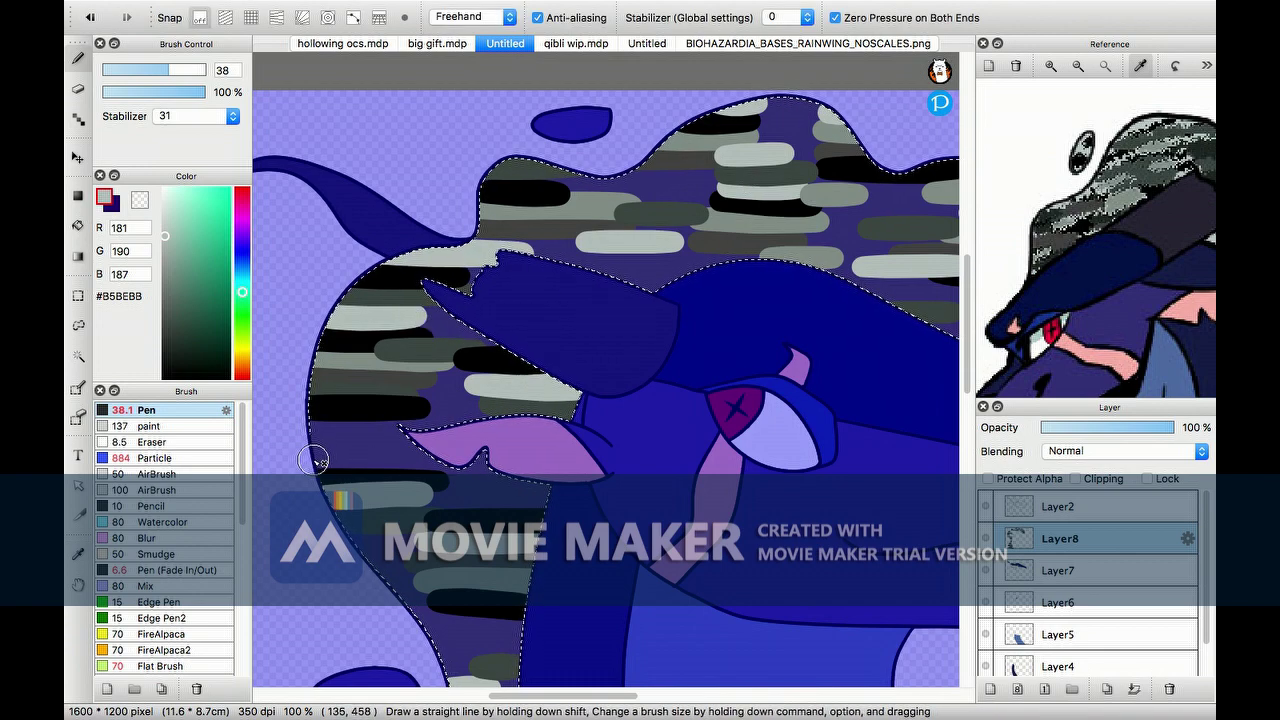
scroll(339, 216, "right", 5)
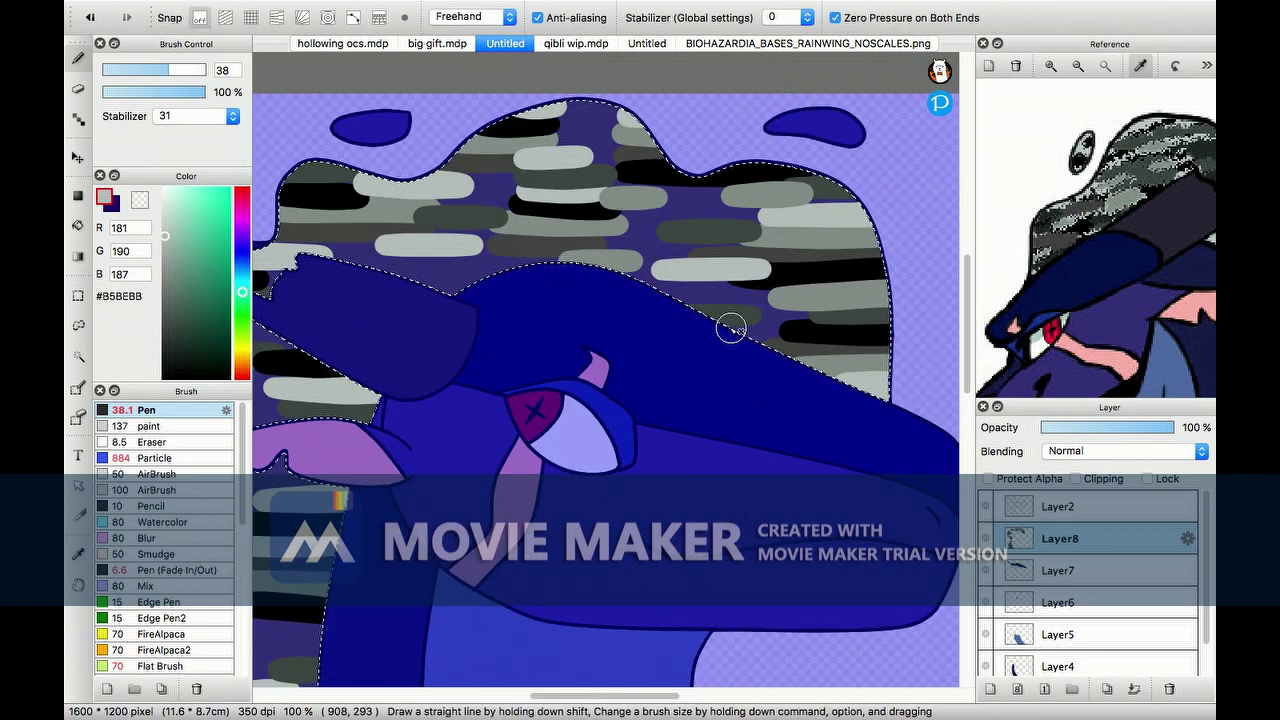
key("super+minus")
scroll(620, 417, "down", 6)
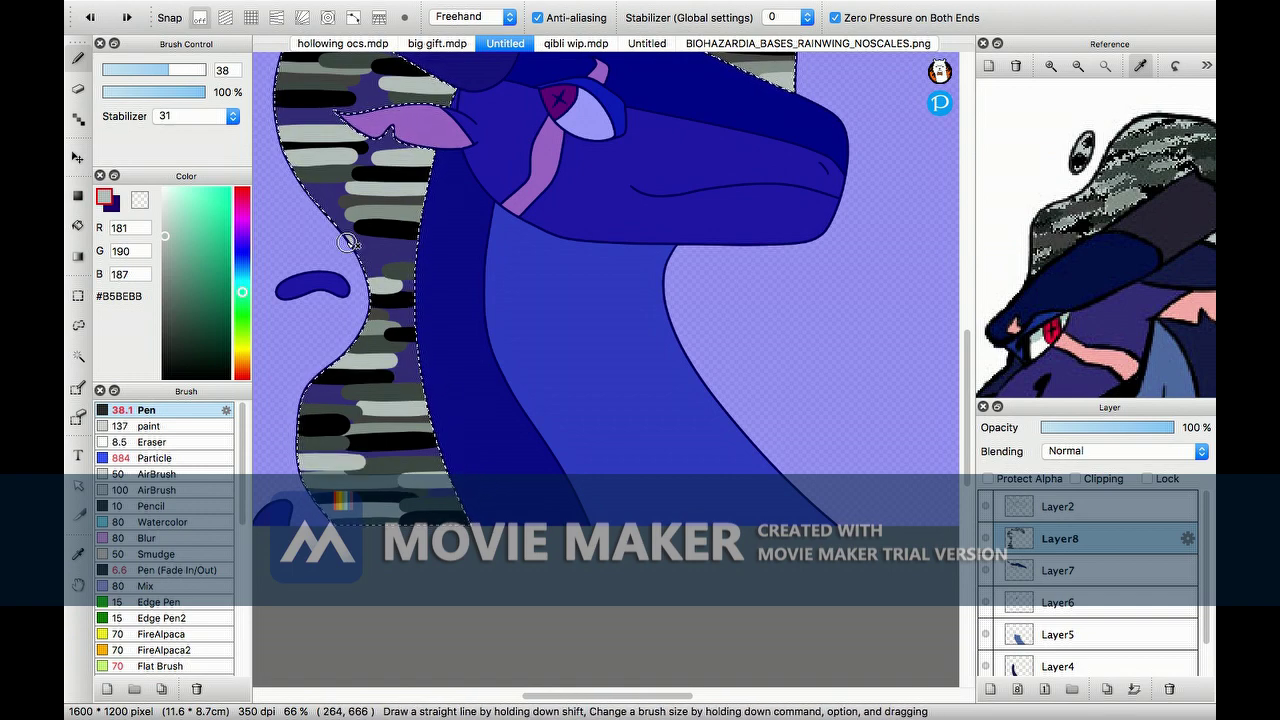
- Fill gaps in the mane's lower part behind the neck with dark grey #454545 stripes at brush size 38
left_click(335, 435, "super")
key("super+plus")
key("super+plus")
left_click(678, 520, "super")
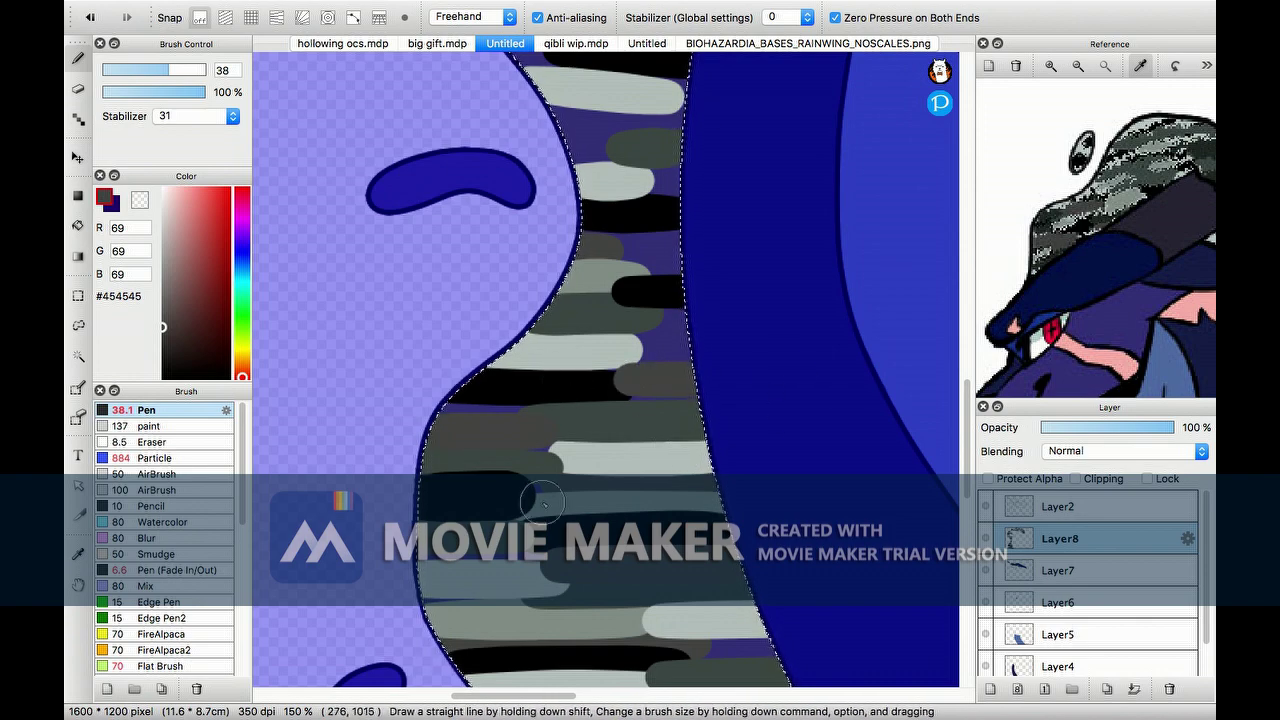
scroll(968, 415, "up", 5)
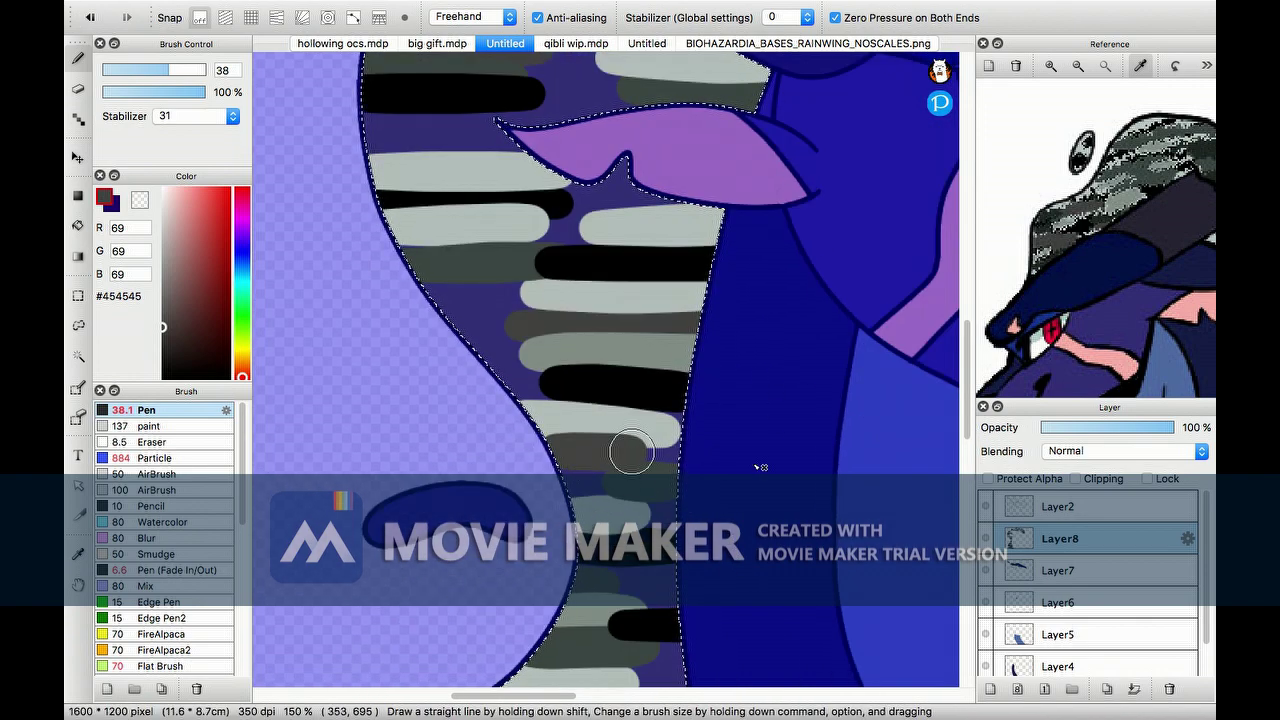
- Examine the mane's stripe pattern both close up and on the whole drawing
key("super+minus")
key("super+minus")
key("super+minus")
key("super+minus")
key("super+plus")
key("super+plus")
key("super+plus")
key("super+plus")
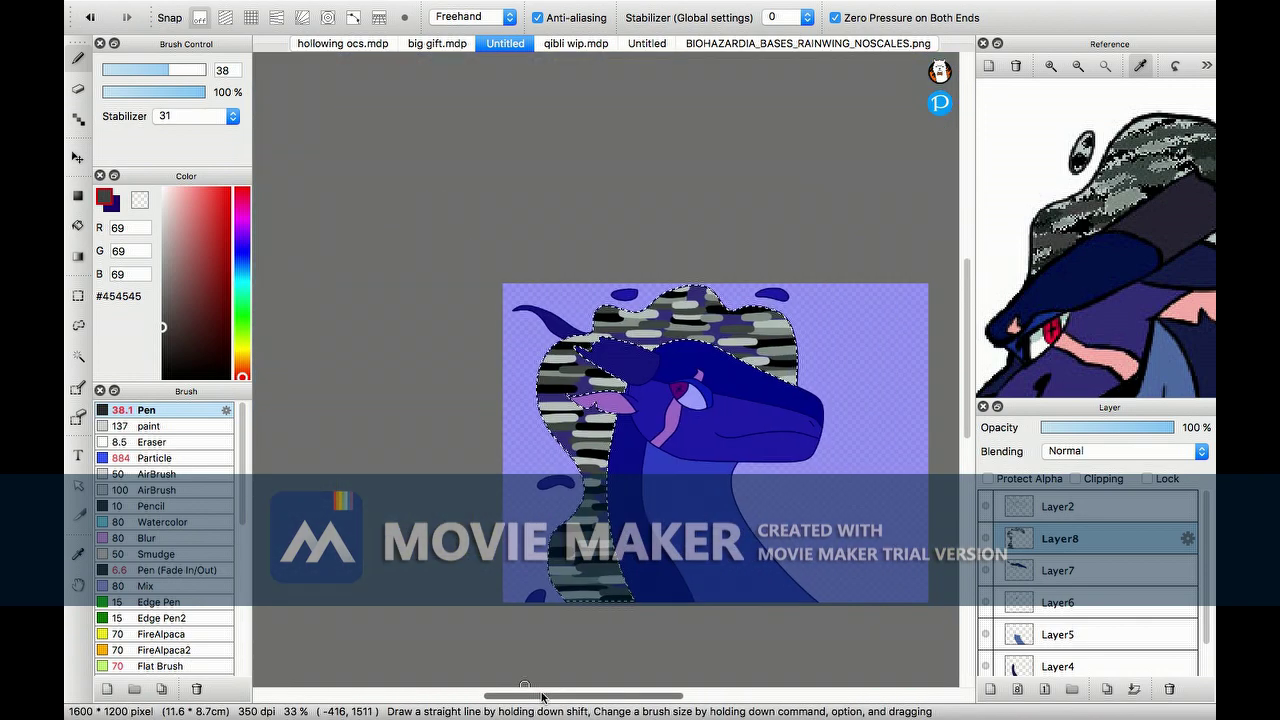
key("super+minus")
key("super+minus")
key("super+minus")
key("super+minus")
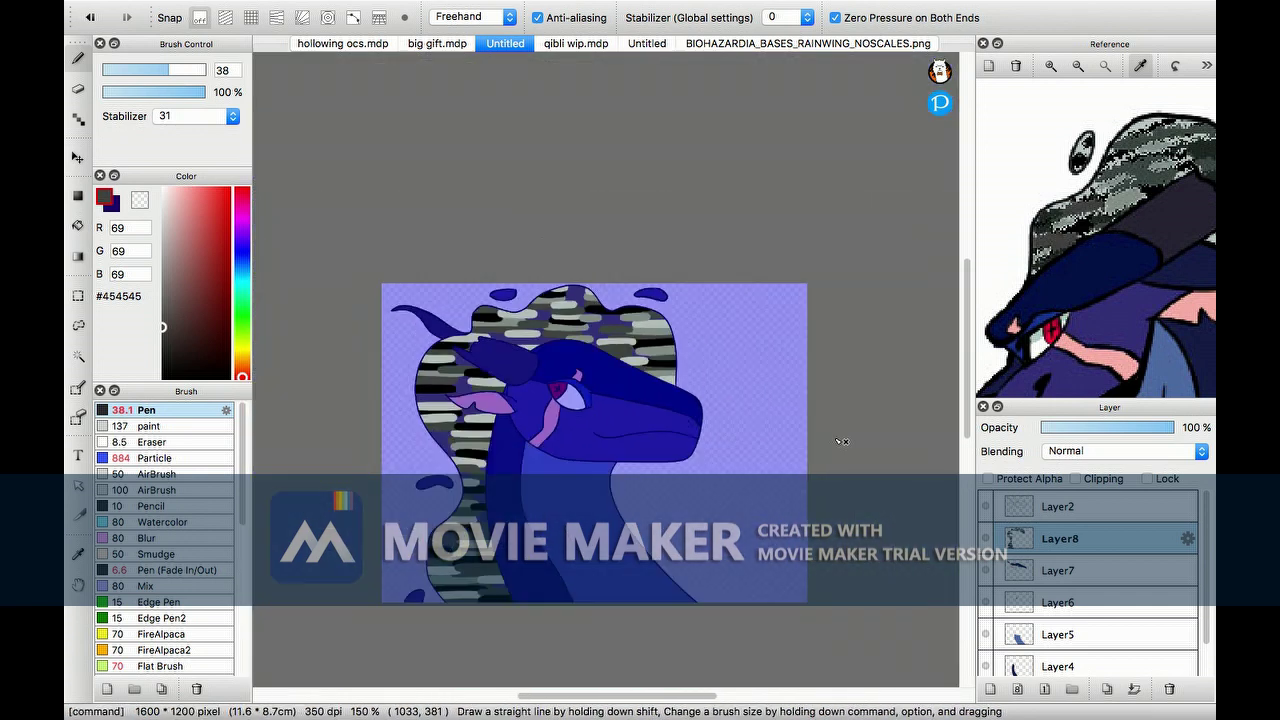
- Clear the mane selection, hide the stripe layer Layer8 and place a new layer directly beneath it
key("w")
left_click(940, 20)
right_click(1060, 570)
left_click(1060, 570)
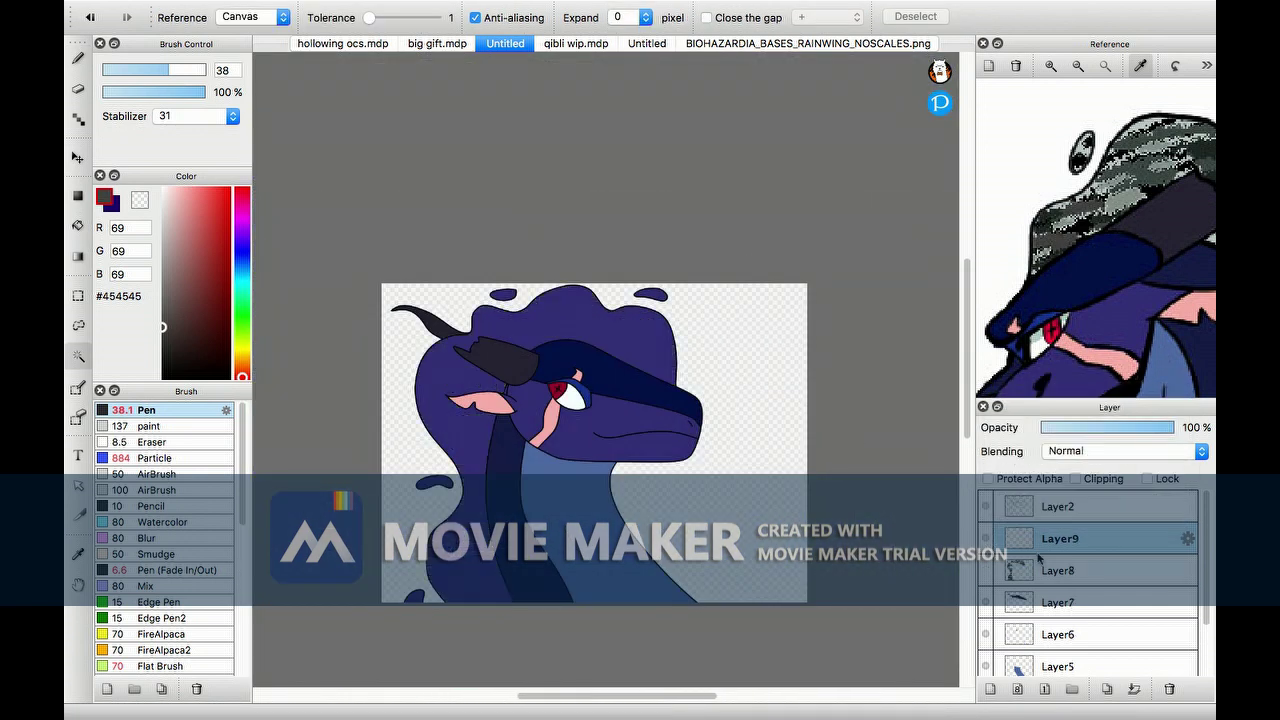
left_click(990, 688)
- Fill the mane and its loose drops with near-black #202020 on the new layer and show the stripe layer again
left_click(78, 225)
left_click(504, 285)
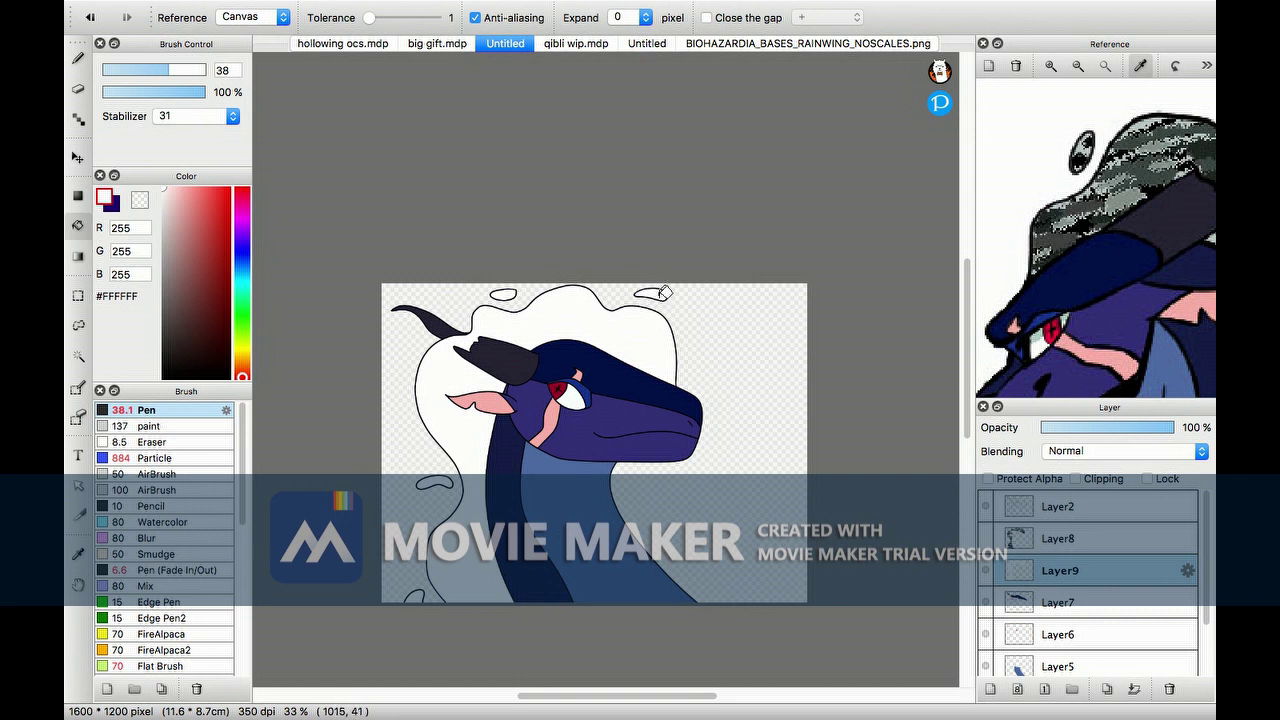
left_click(986, 540)
left_click(983, 570)
left_click(458, 442)
left_click_drag(463, 442, 588, 466)
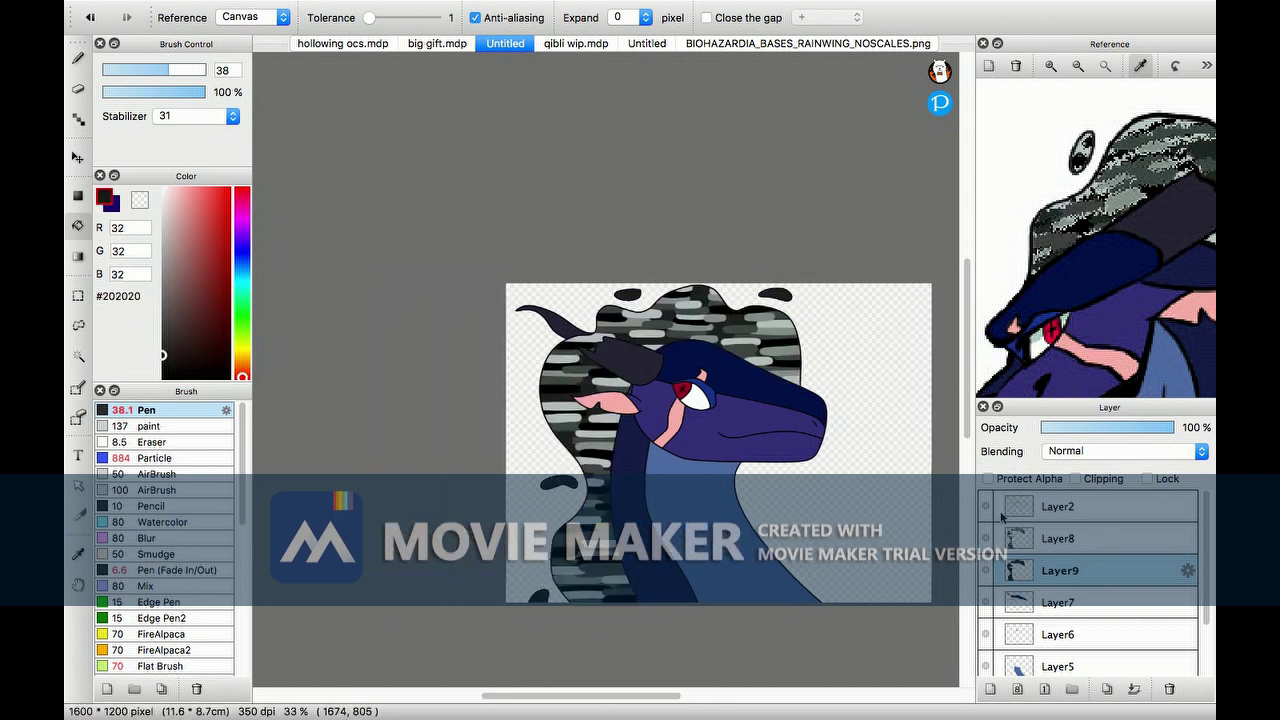
- Protect the alpha of Layer8 and soften the mane stripes using Blur at size 134 with stabilizer 26
left_click(1060, 538)
left_click(160, 538)
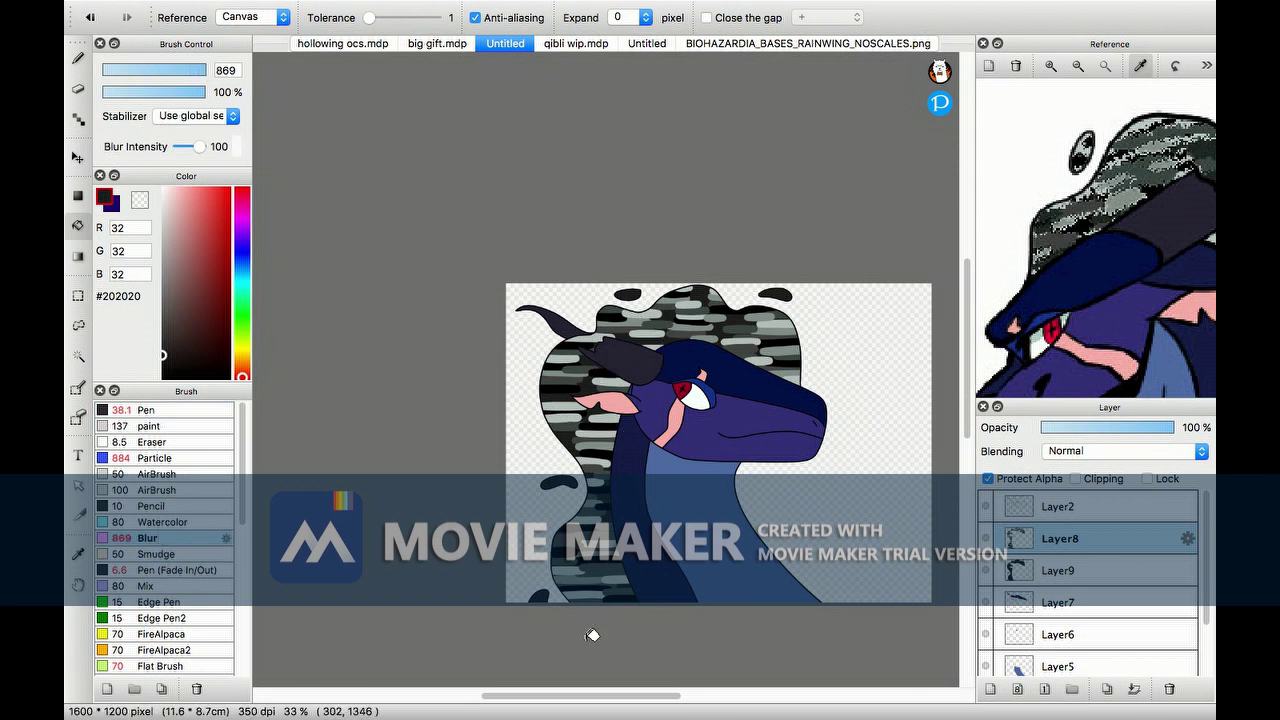
key("b")
left_click_drag(592, 638, 604, 443)
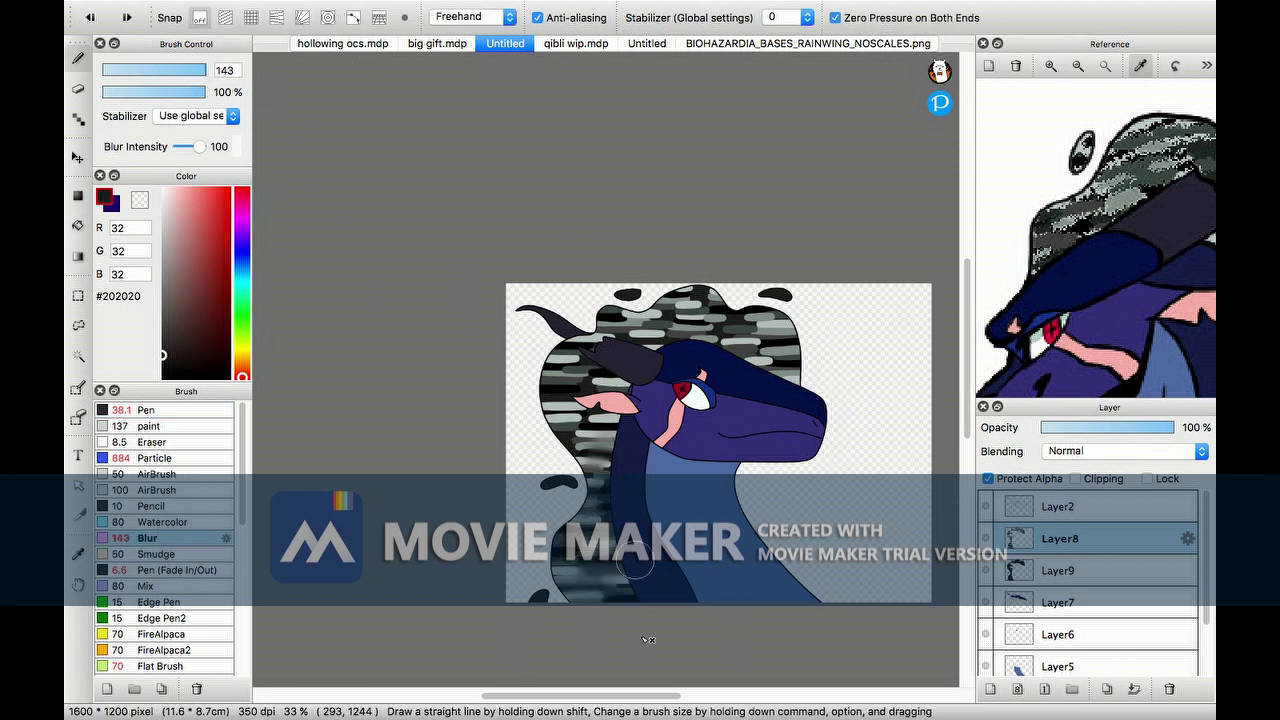
left_click(196, 116)
left_click(249, 357)
left_click_drag(608, 590, 598, 440)
left_click(88, 18)
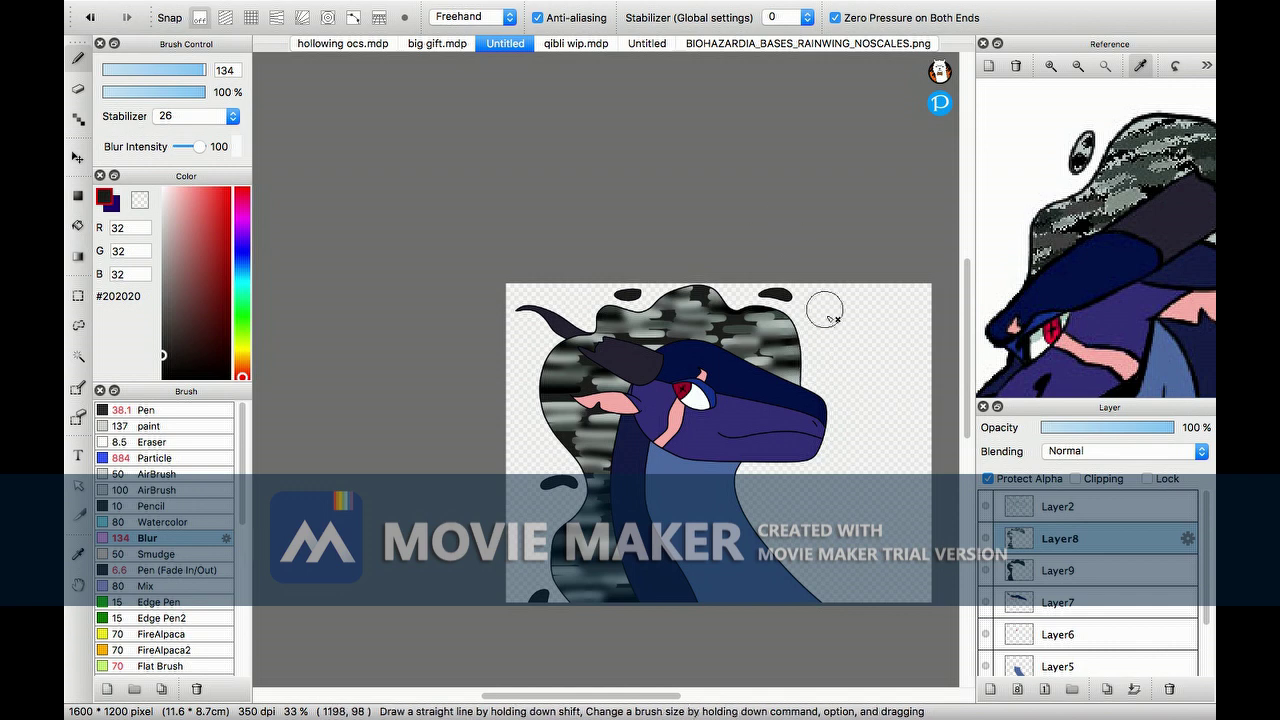
- Select the loose drop near the horn tip, paint it with white and grey #87928E strokes and blur them at size 51
key("super+minus")
key("super+minus")
key("super+plus")
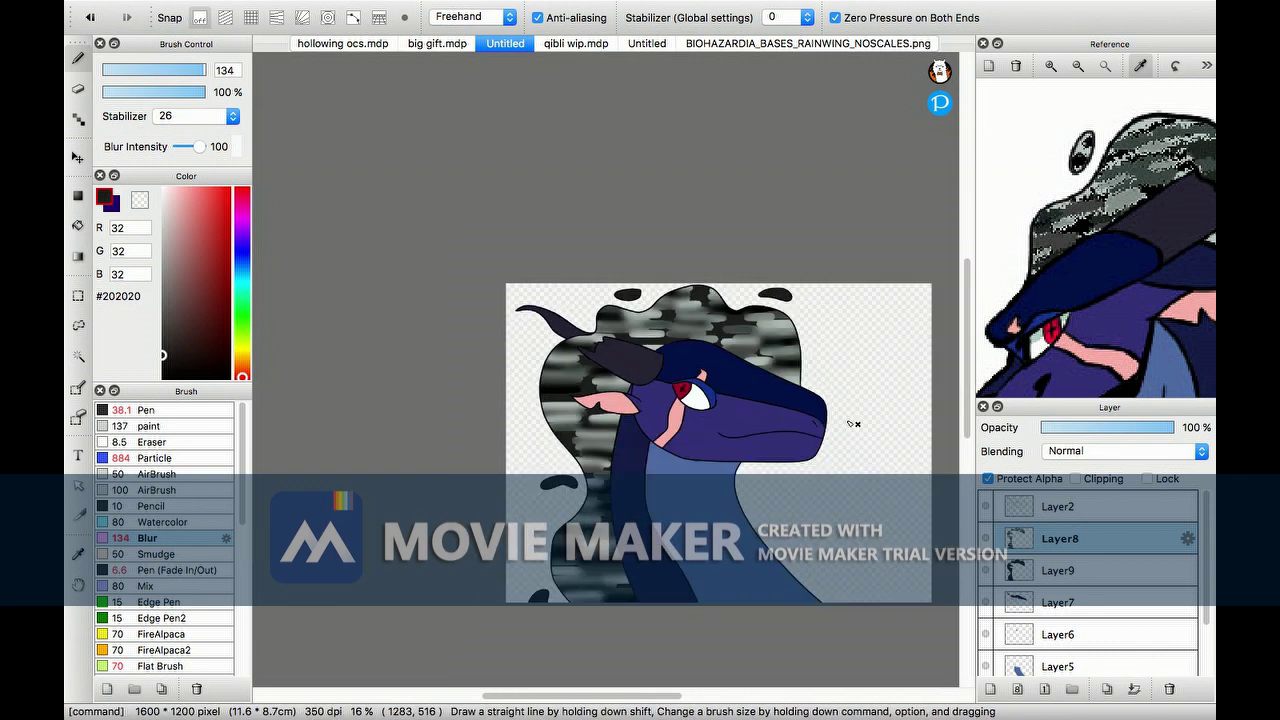
key("super+plus")
key("super+plus")
key("super+plus")
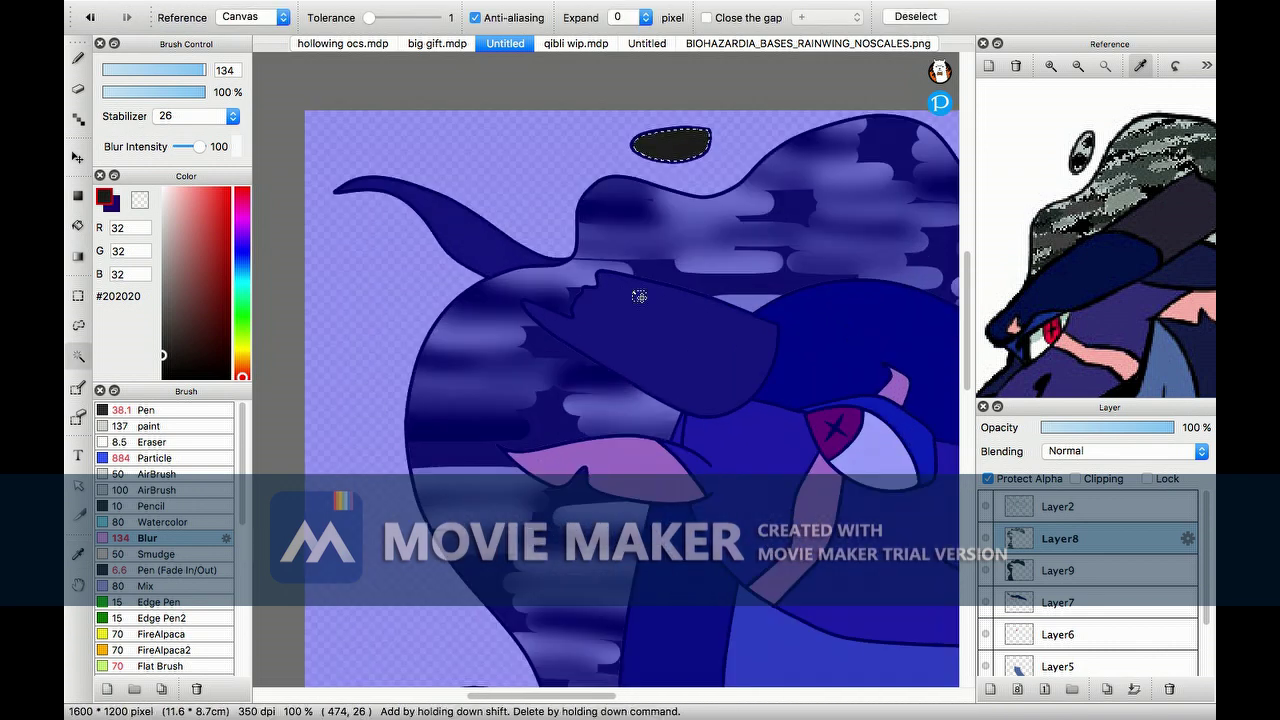
left_click(603, 147, "alt")
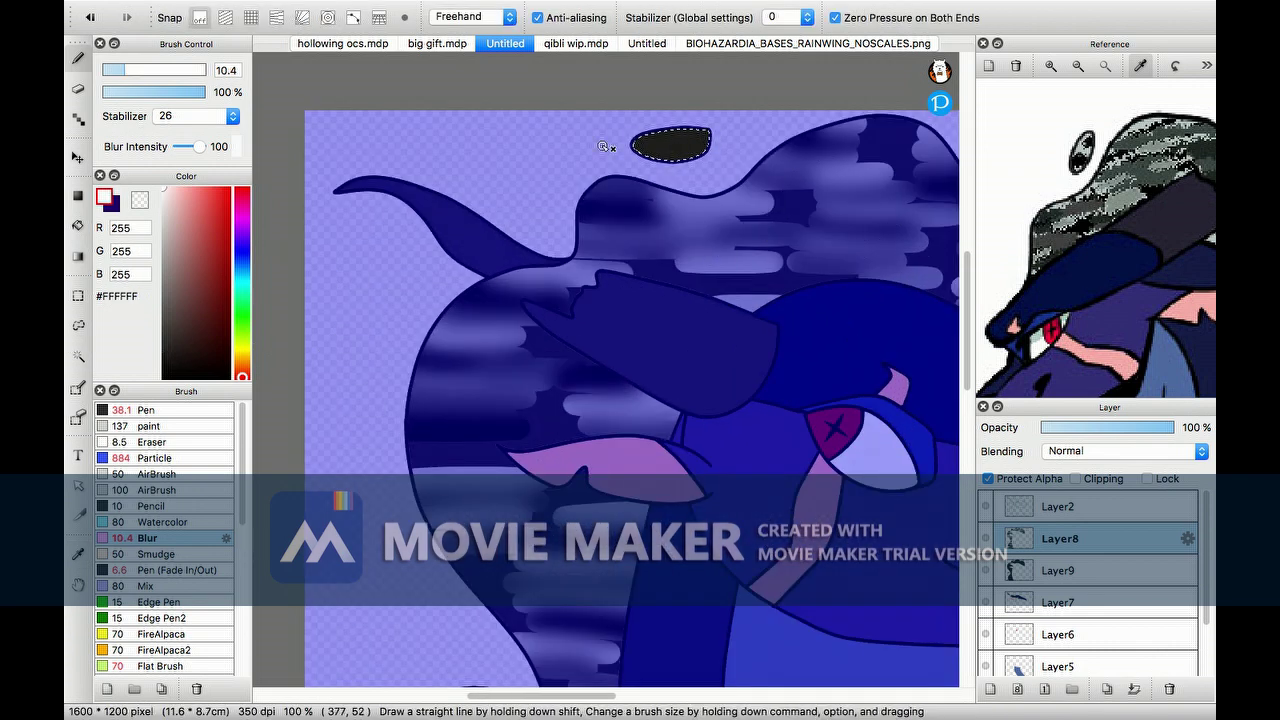
left_click(152, 410)
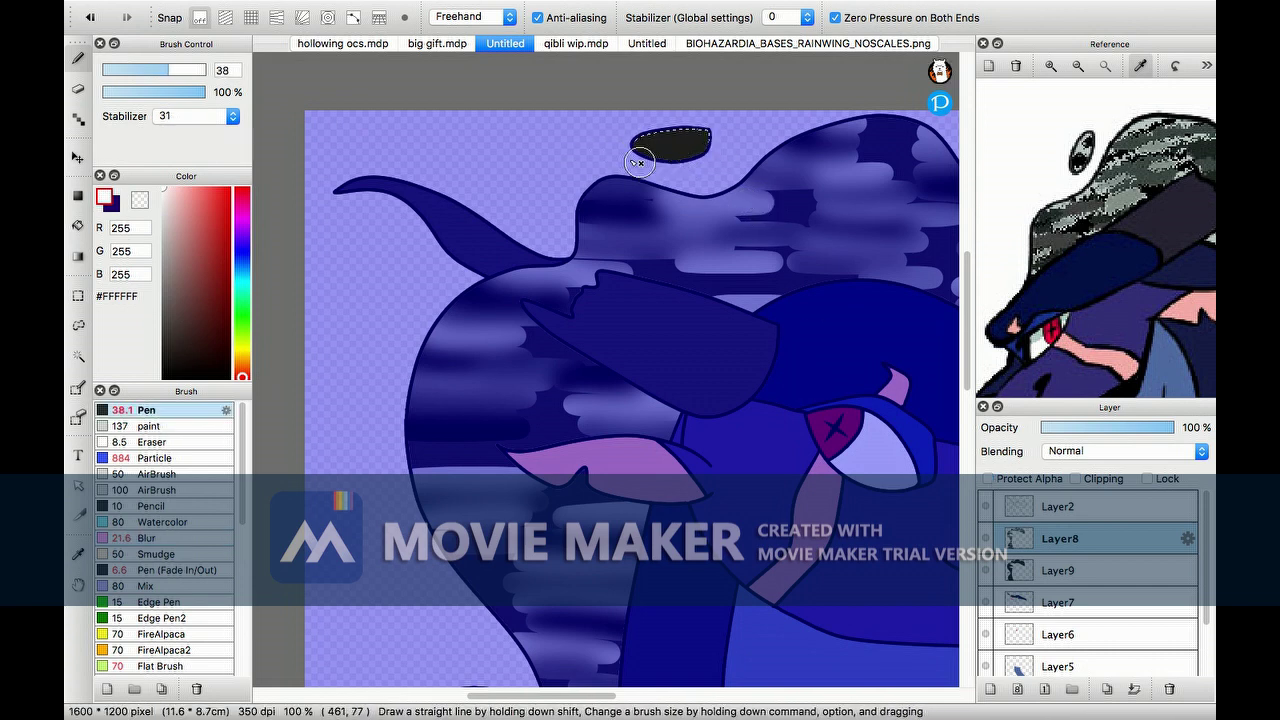
key("super+minus")
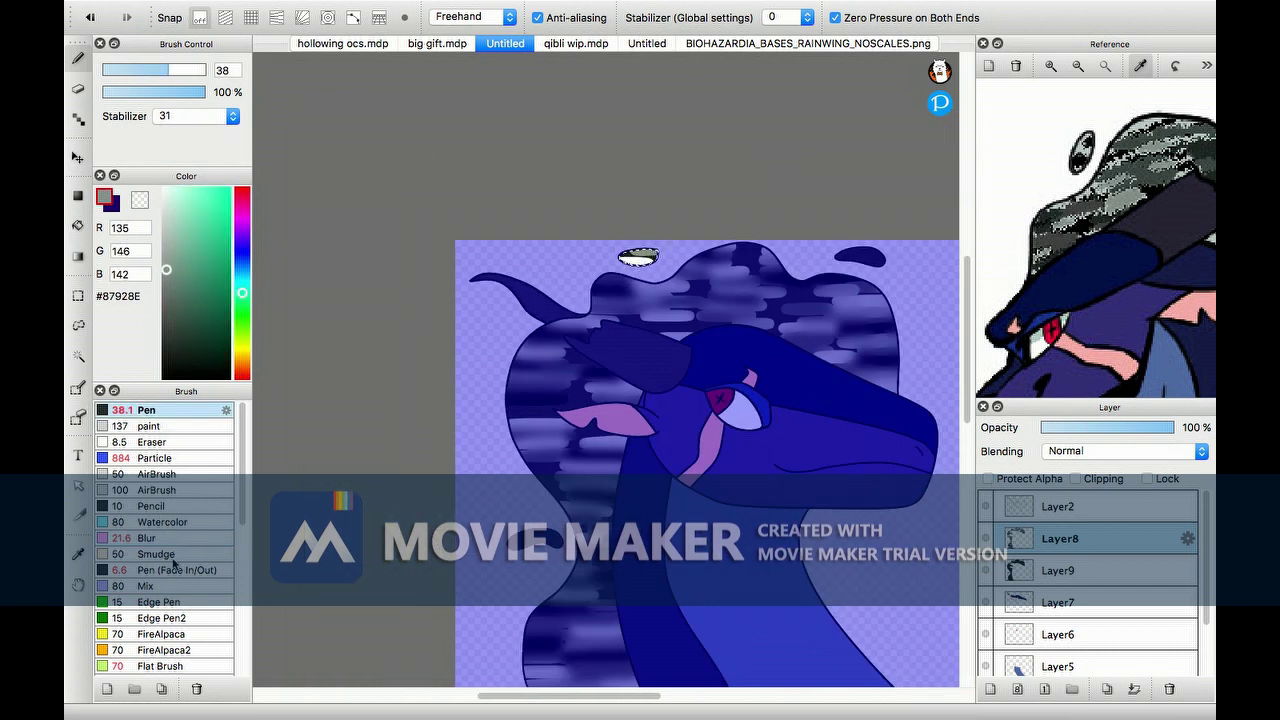
left_click_drag(160, 537, 160, 426)
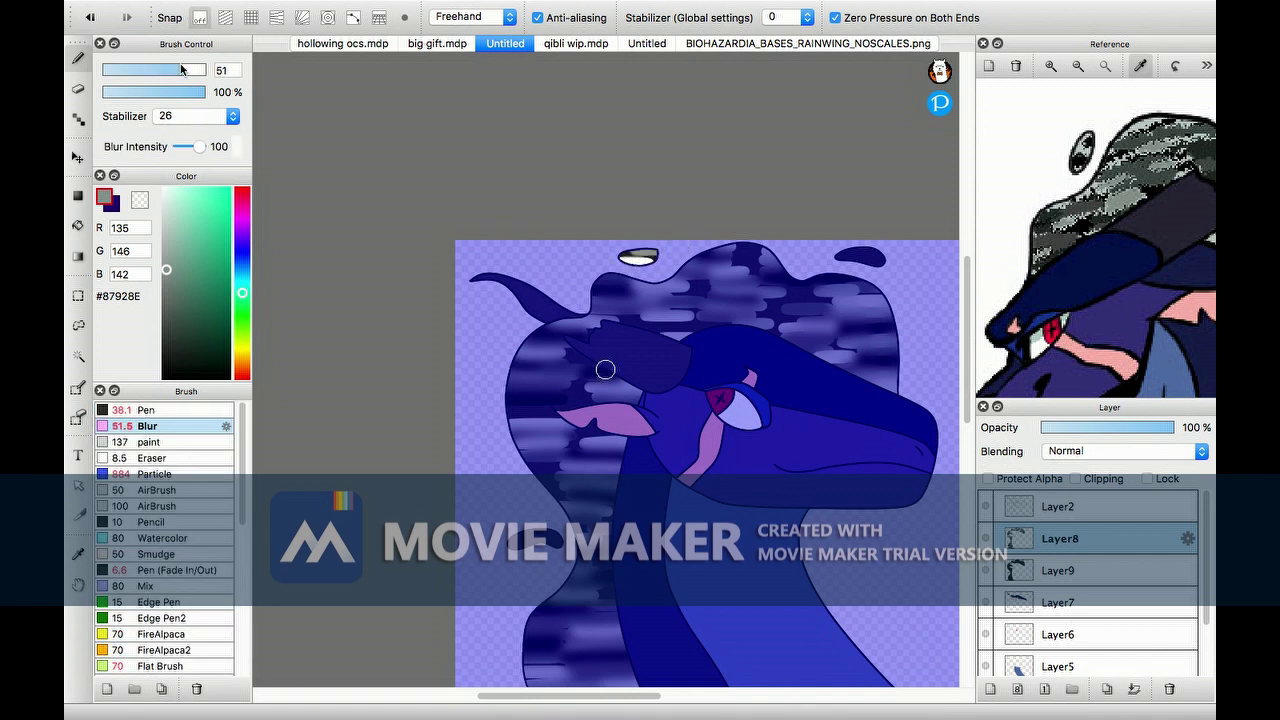
- Select the loose drop above the front of the mane, paint dark grey #424242 and light grey #909996 stripes on it and blur them
key("w")
left_click(860, 258)
scroll(600, 300, "right", 5)
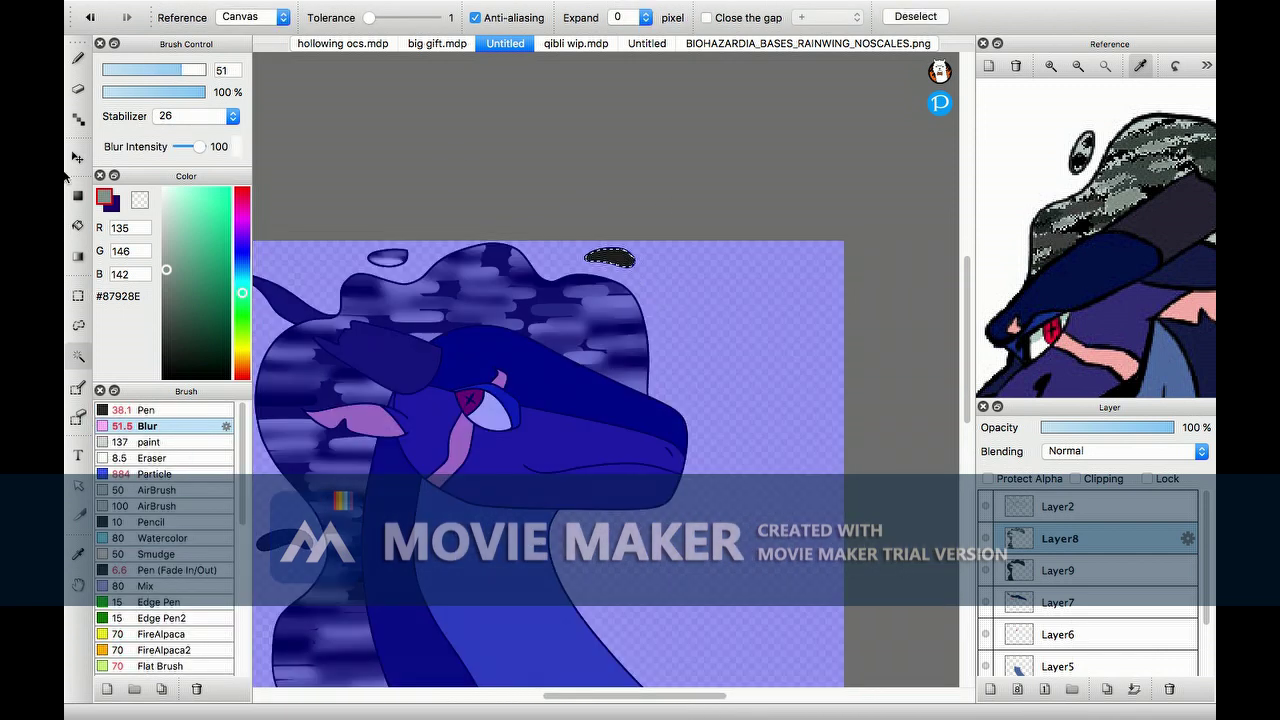
left_click(581, 270, "alt")
key("b")
left_click(140, 410)
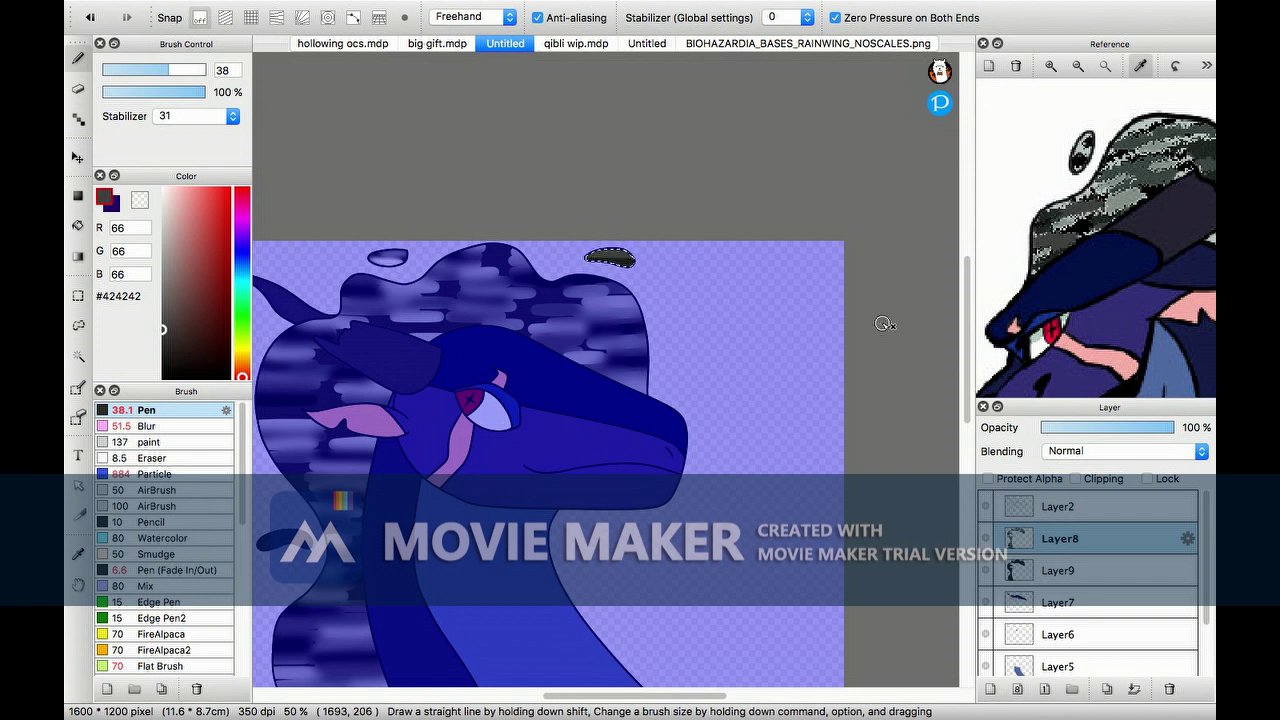
key("super+d")
left_click(558, 287, "alt")
left_click(146, 426)
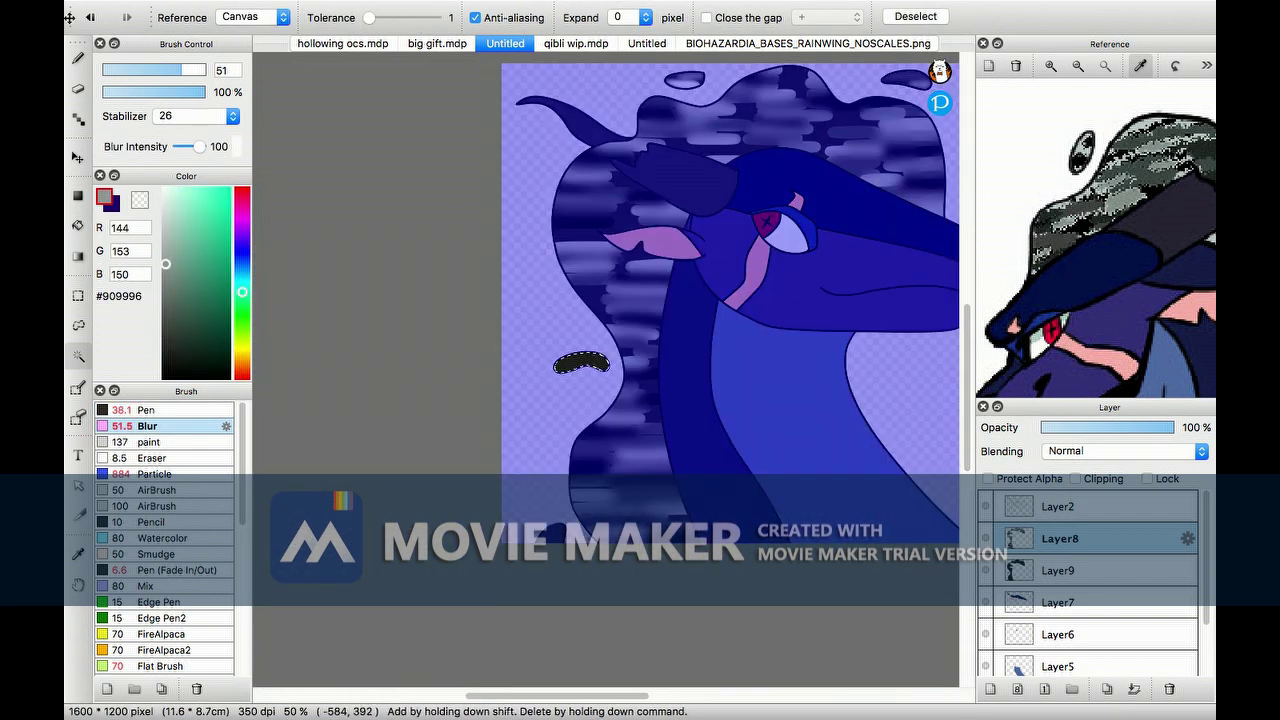
- Paint grey and near-black #030200 stripes on the drop behind the neck, blur them and clear its selection
left_click(146, 410)
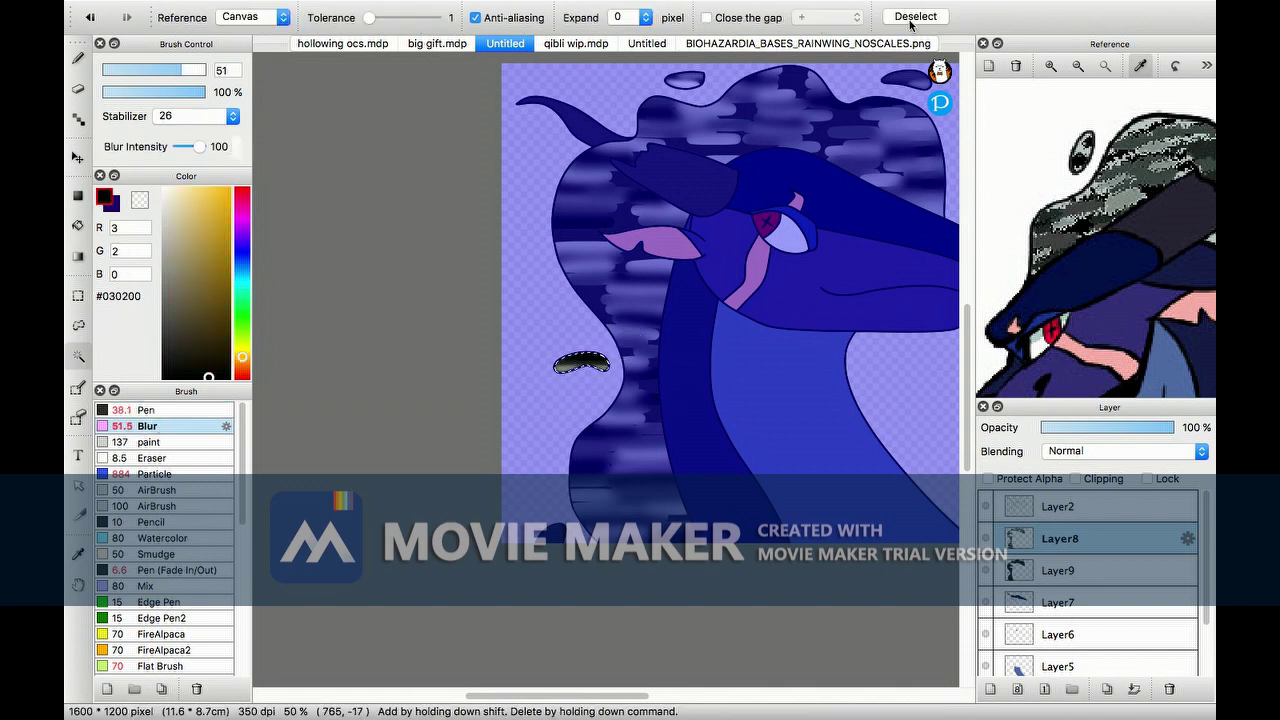
left_click(913, 17)
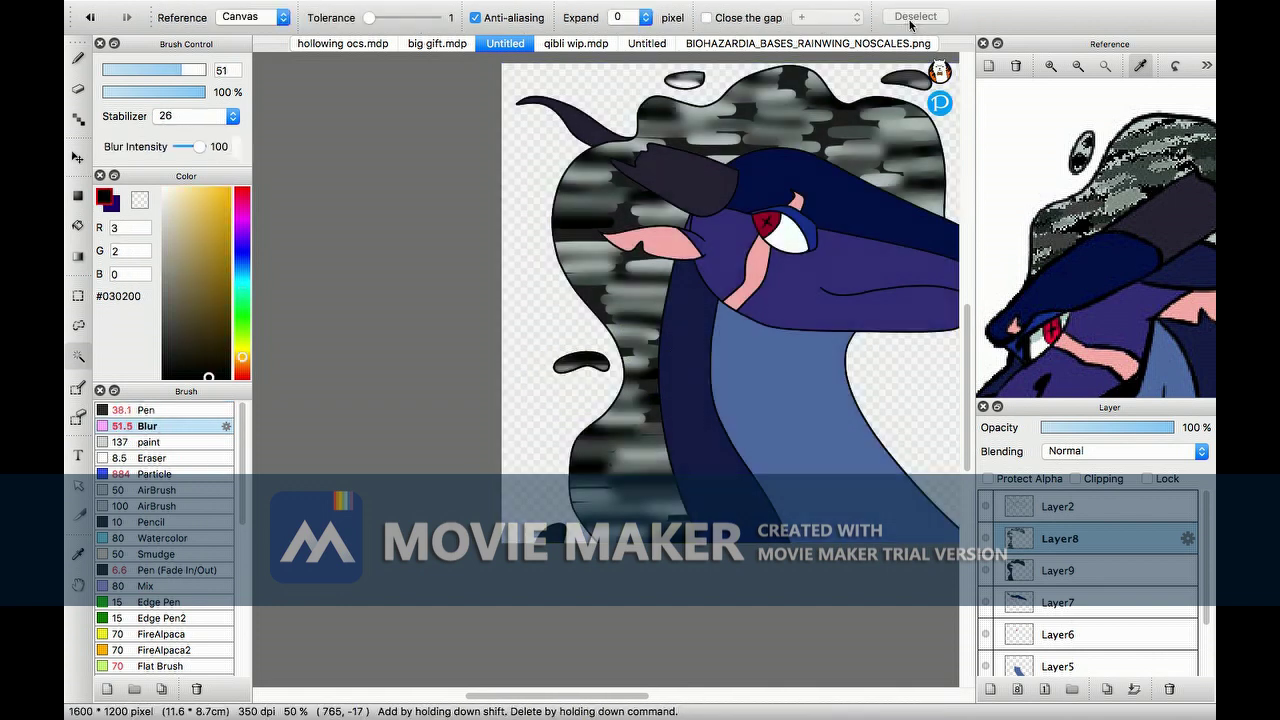
key("super+z")
- Paint dark #323B38 and near-white #F3F3F3 strokes on the drop at the canvas's lower corner, blur them and deselect
key("b")
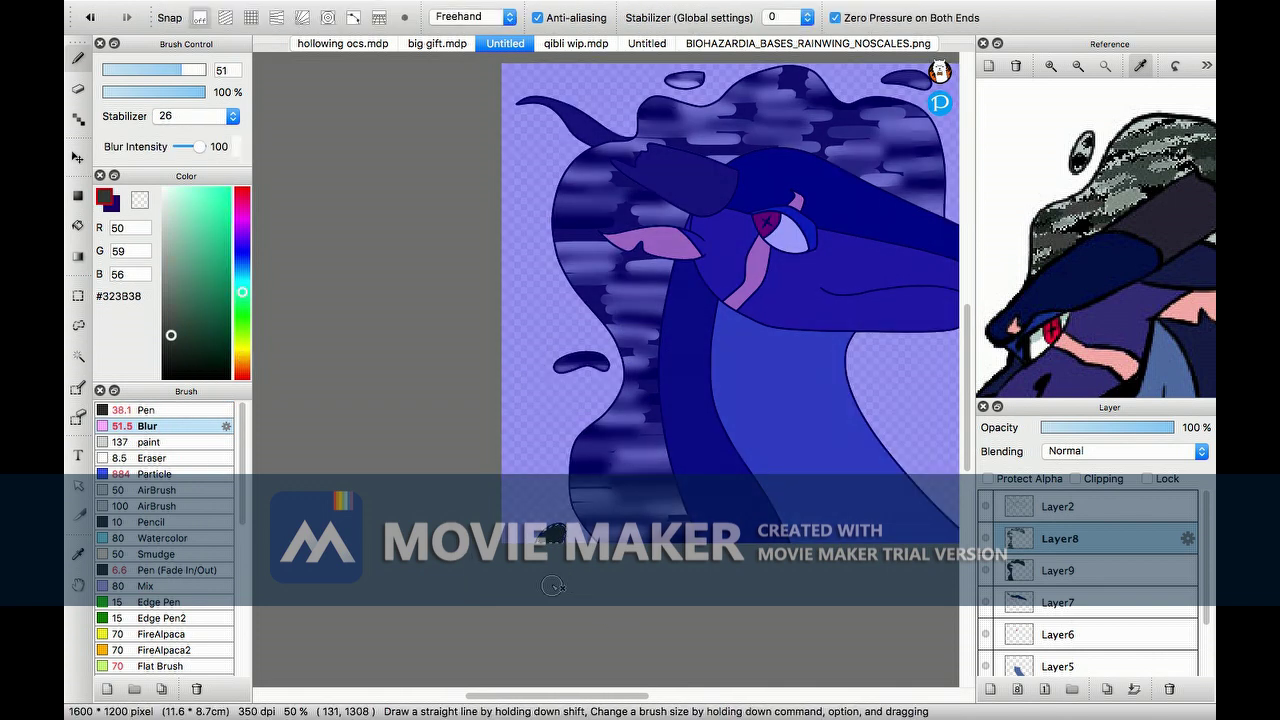
left_click(182, 411)
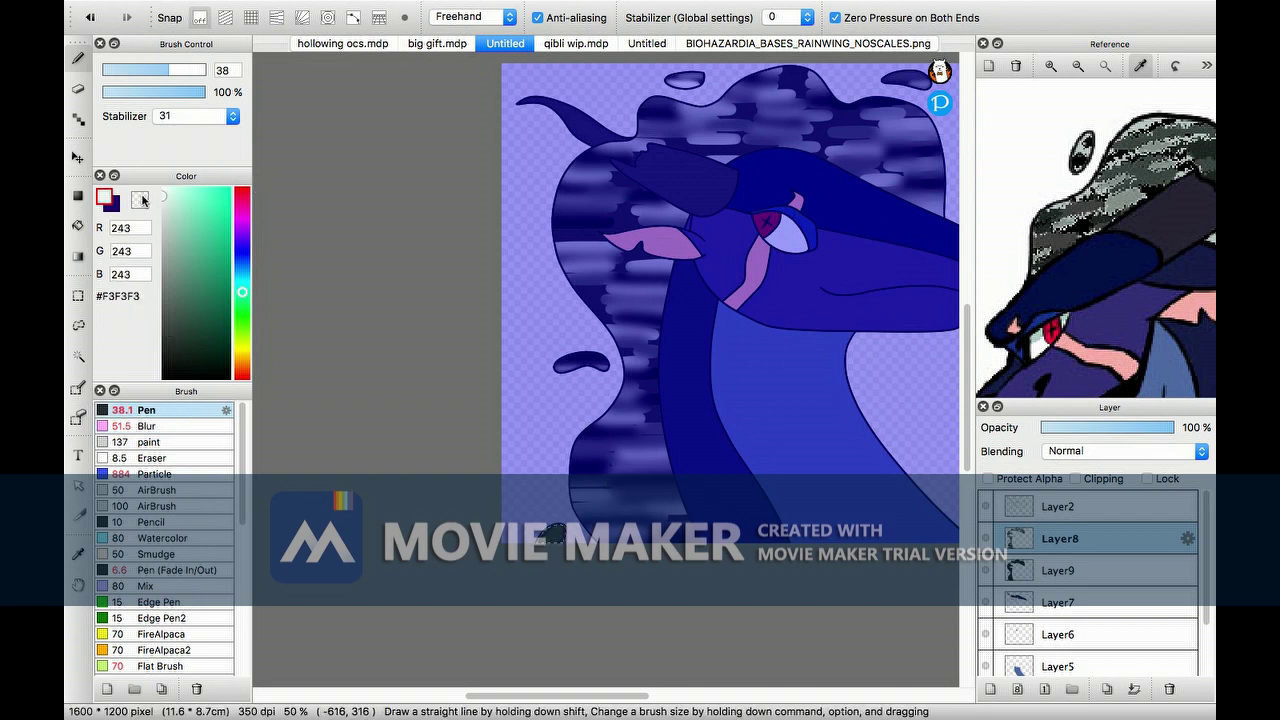
left_click(163, 427)
key("w")
left_click(915, 16)
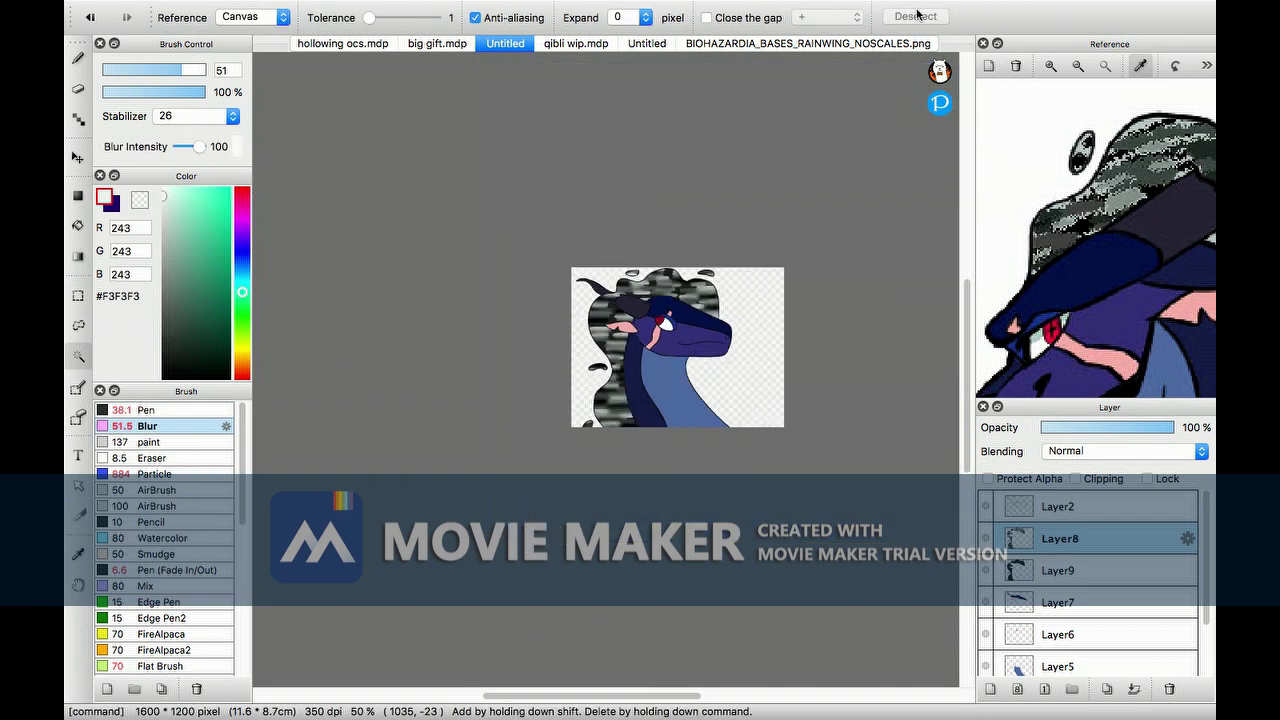
- Add a new layer above the stripe layer and ready the Pen with black #000000 for shading
left_click_drag(643, 698, 677, 684)
scroll(1128, 85, "down", 10)
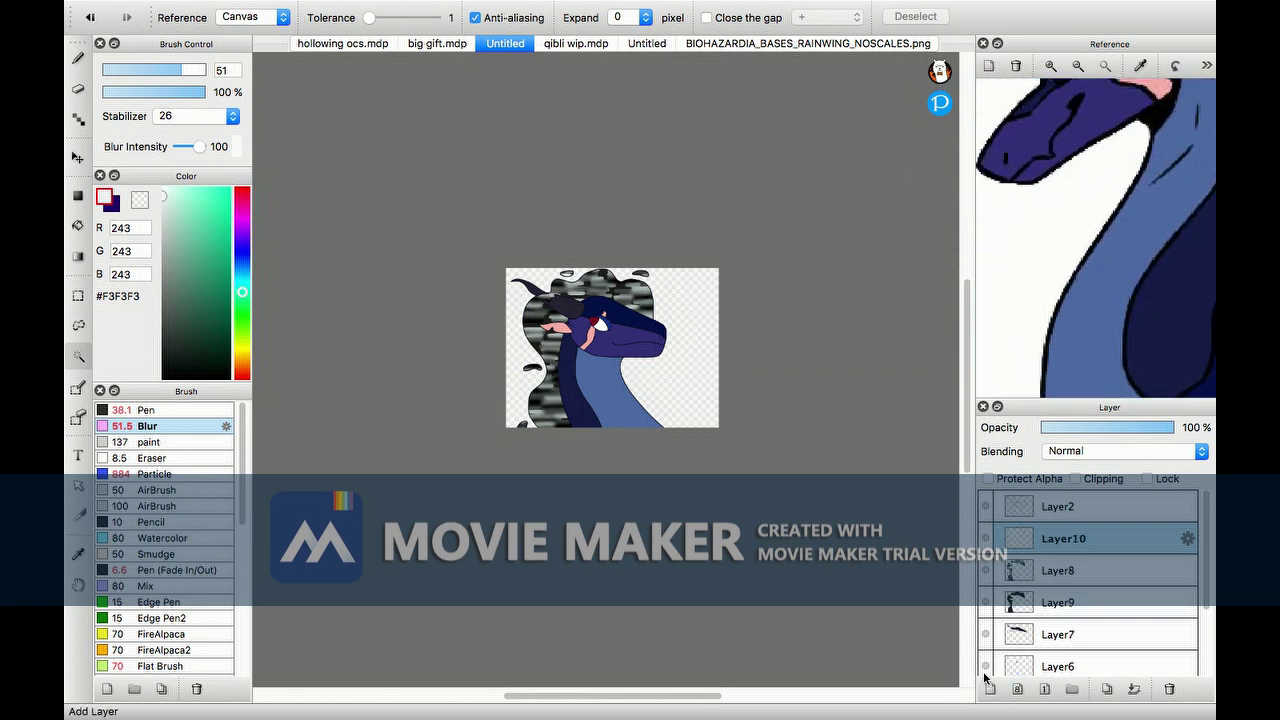
key("b")
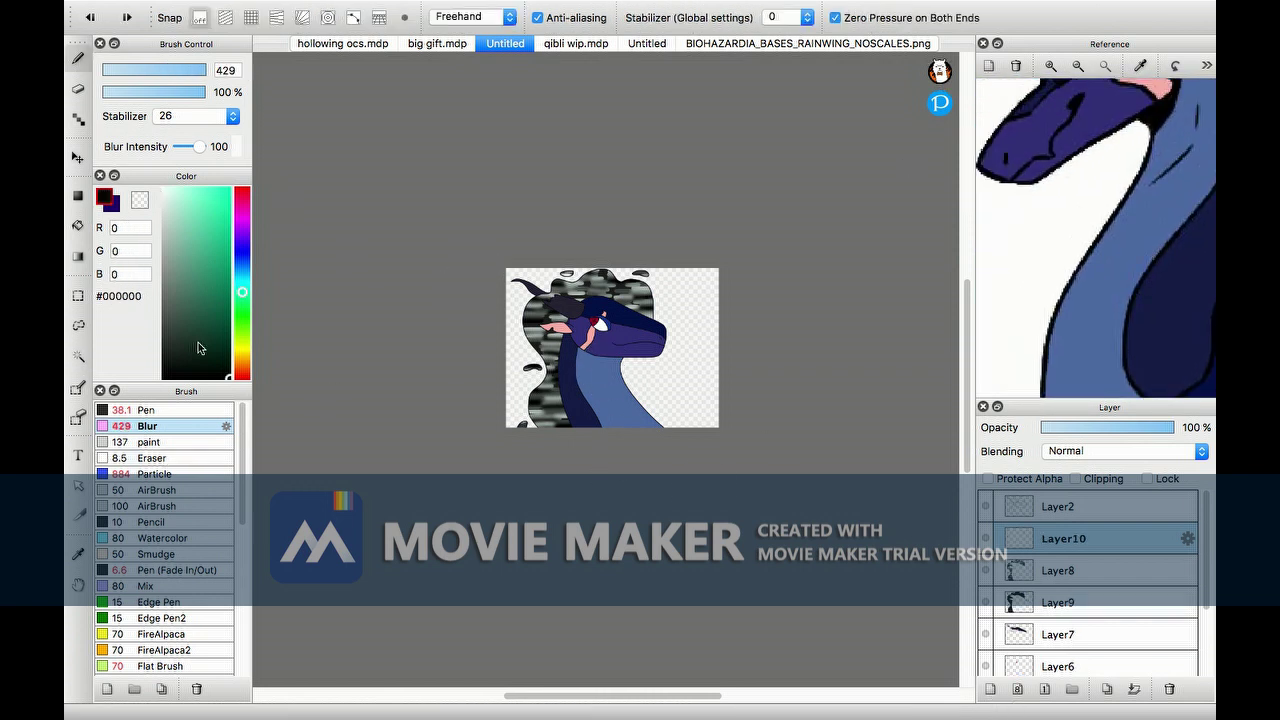
left_click(150, 410)
left_click_drag(480, 354, 600, 428)
left_click_drag(506, 318, 690, 428)
left_click(1105, 427)
key("super+plus")
left_click_drag(1106, 430, 1176, 428)
key("super+plus")
- Select the neck's dark back band and blue front in turn and paint black shading across their lower ends at brush size 150
left_click(225, 70)
type("106")
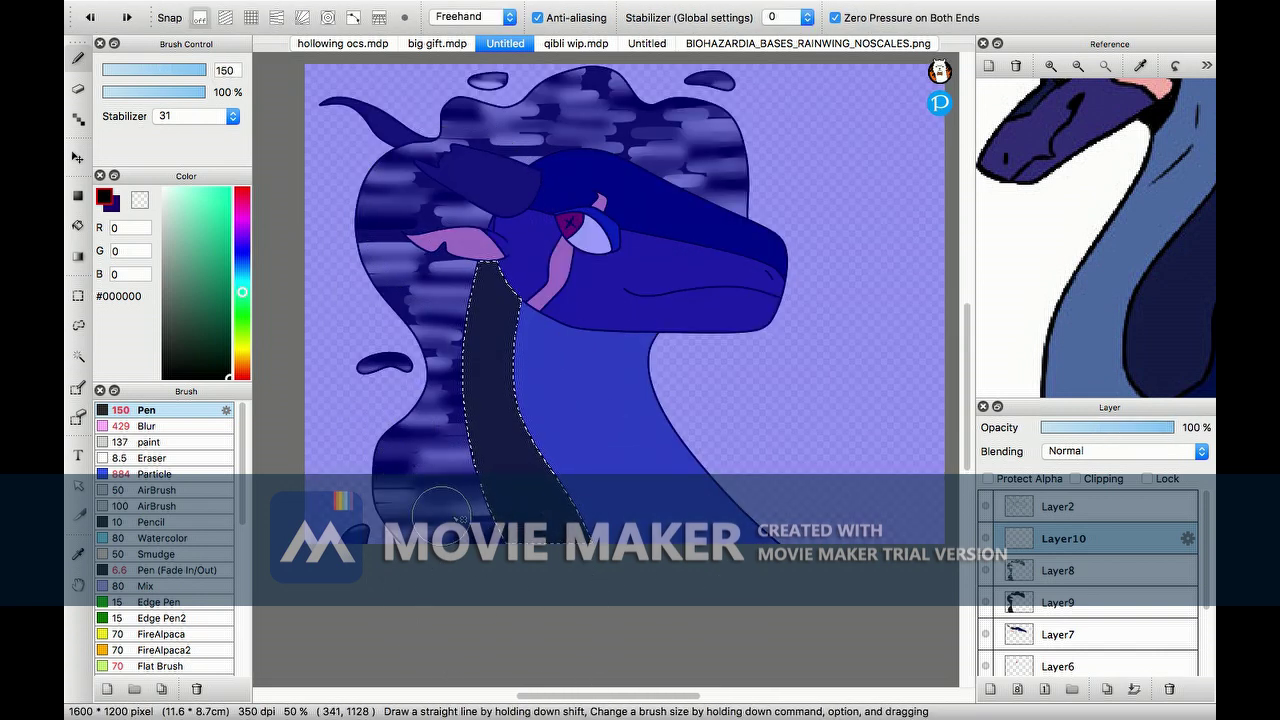
type("w")
left_click(600, 420)
key("b")
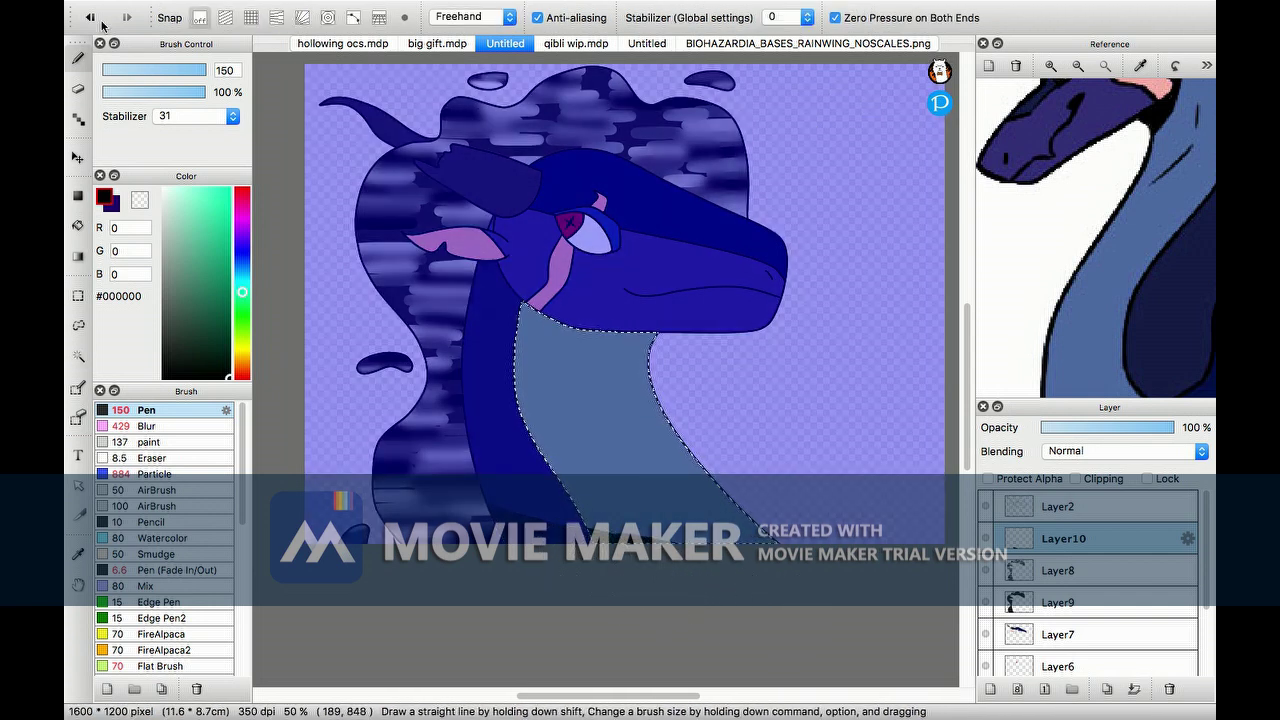
- Set the shading layer's opacity to 52% and touch up the neck shadow's edge with the Eraser at size 10.8
key("g")
scroll(806, 476, "up", 3)
key("e")
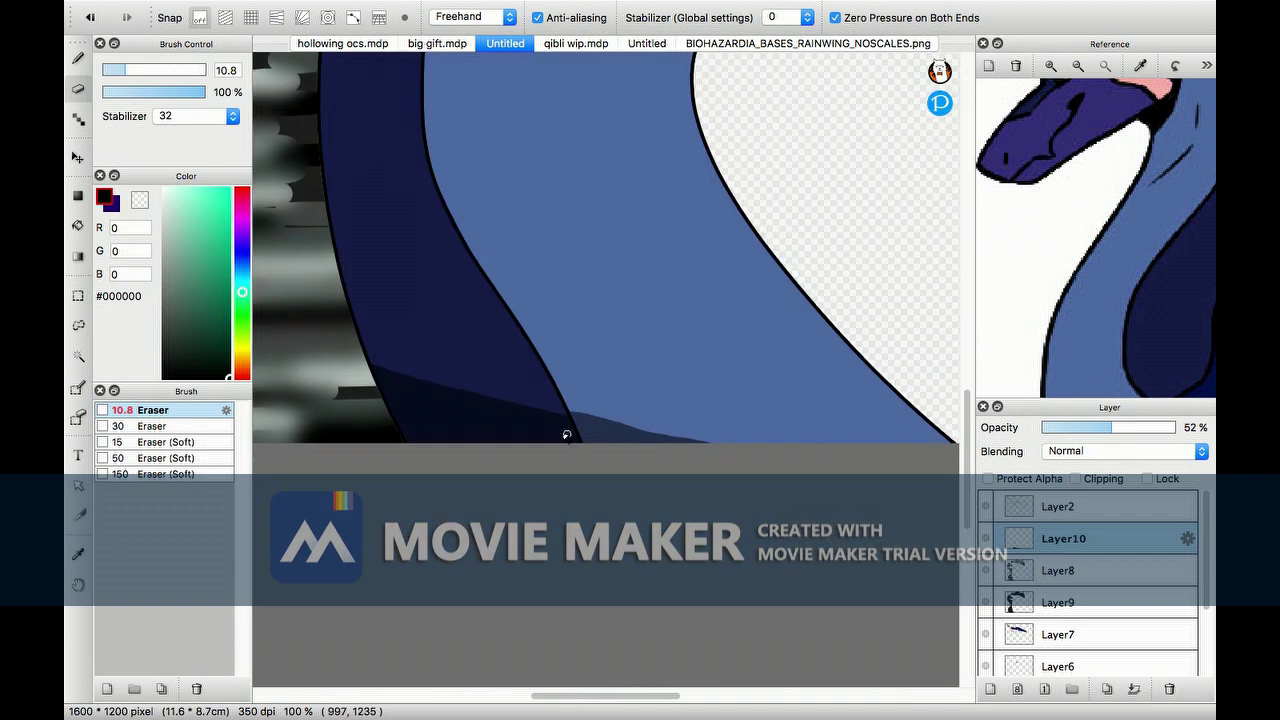
scroll(749, 452, "down", 3)
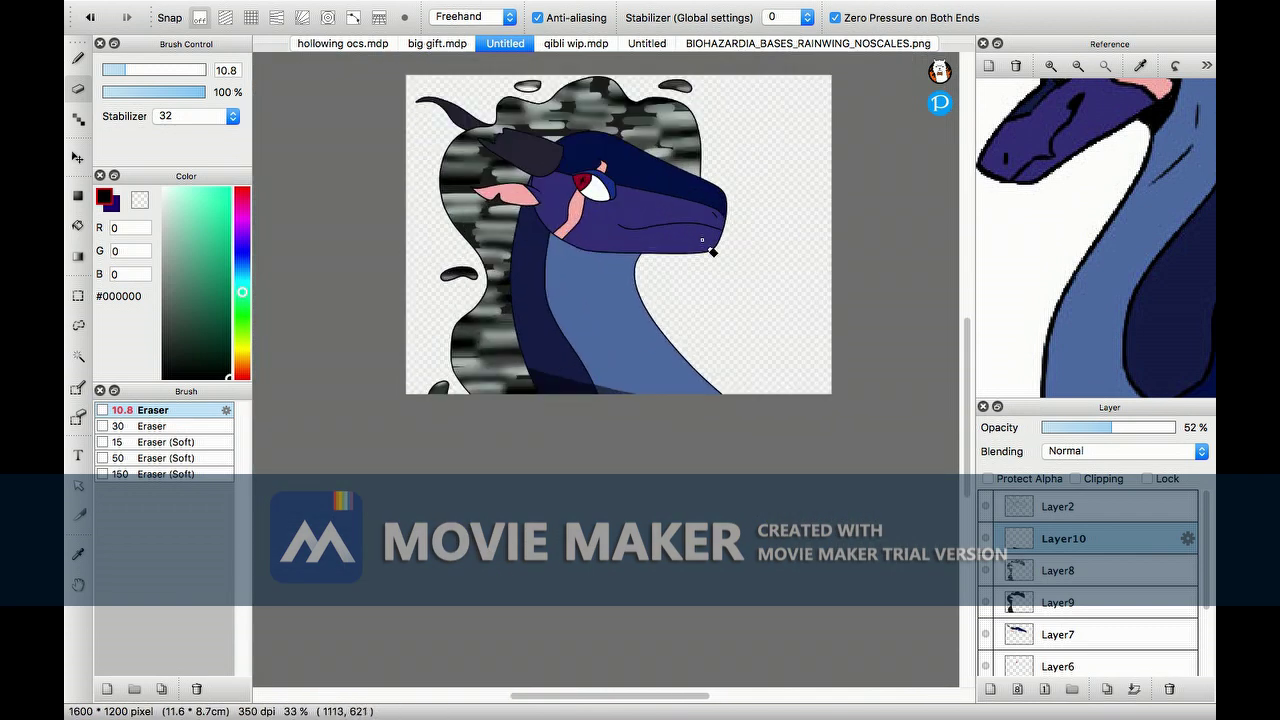
- Select the cheek, jaw and pink scar in turn and paint black shading along their lower edges with the Pen at size 24
key("b")
scroll(298, 120, "up", 2)
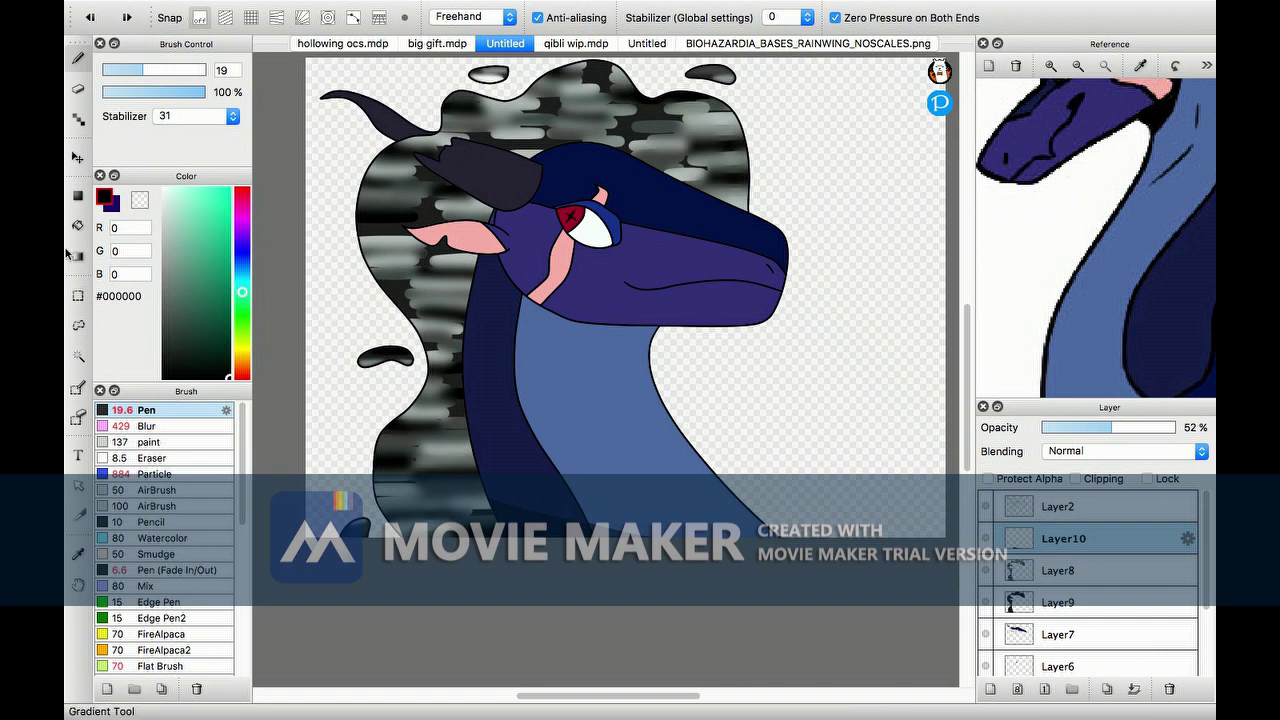
left_click(78, 355)
left_click(522, 250)
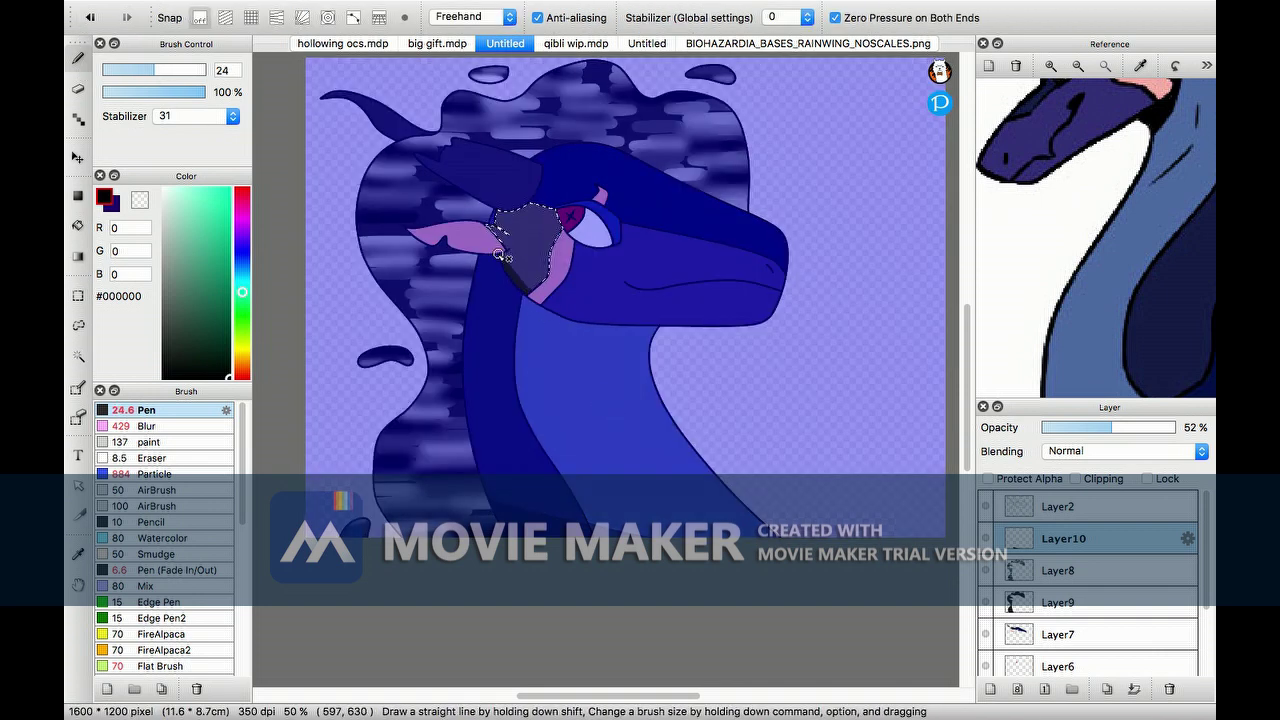
left_click(585, 320)
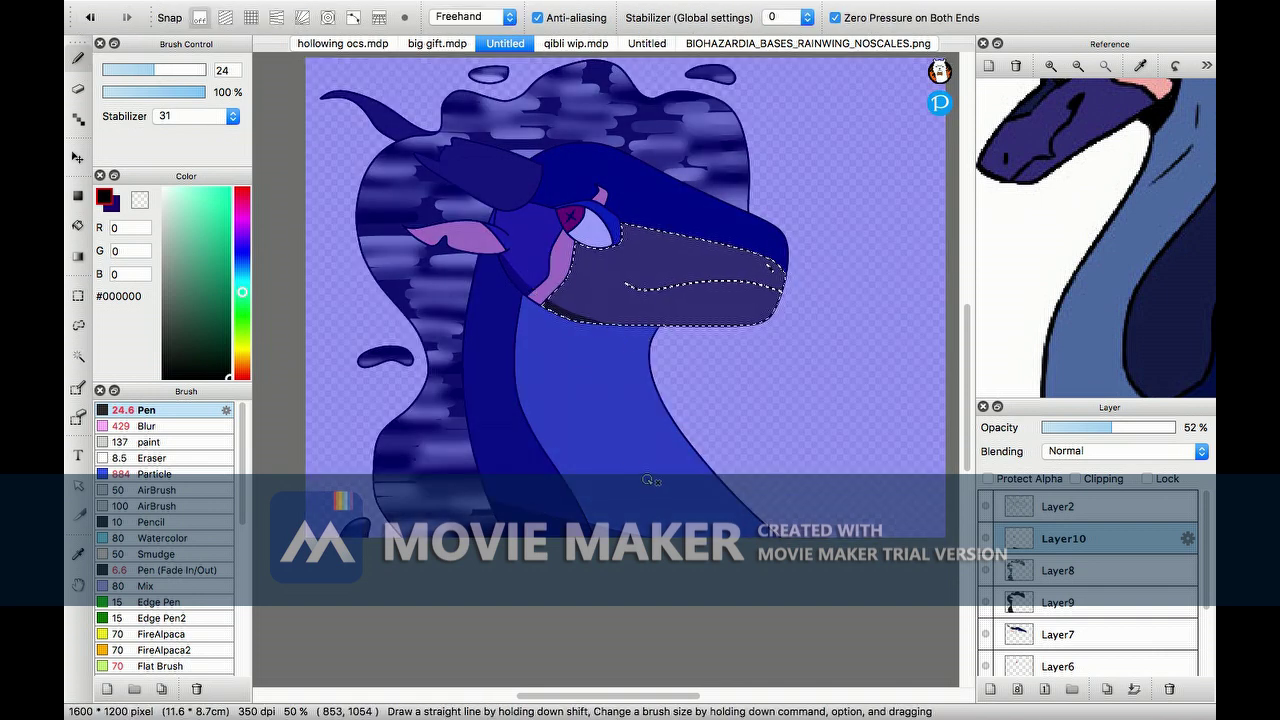
left_click(548, 280)
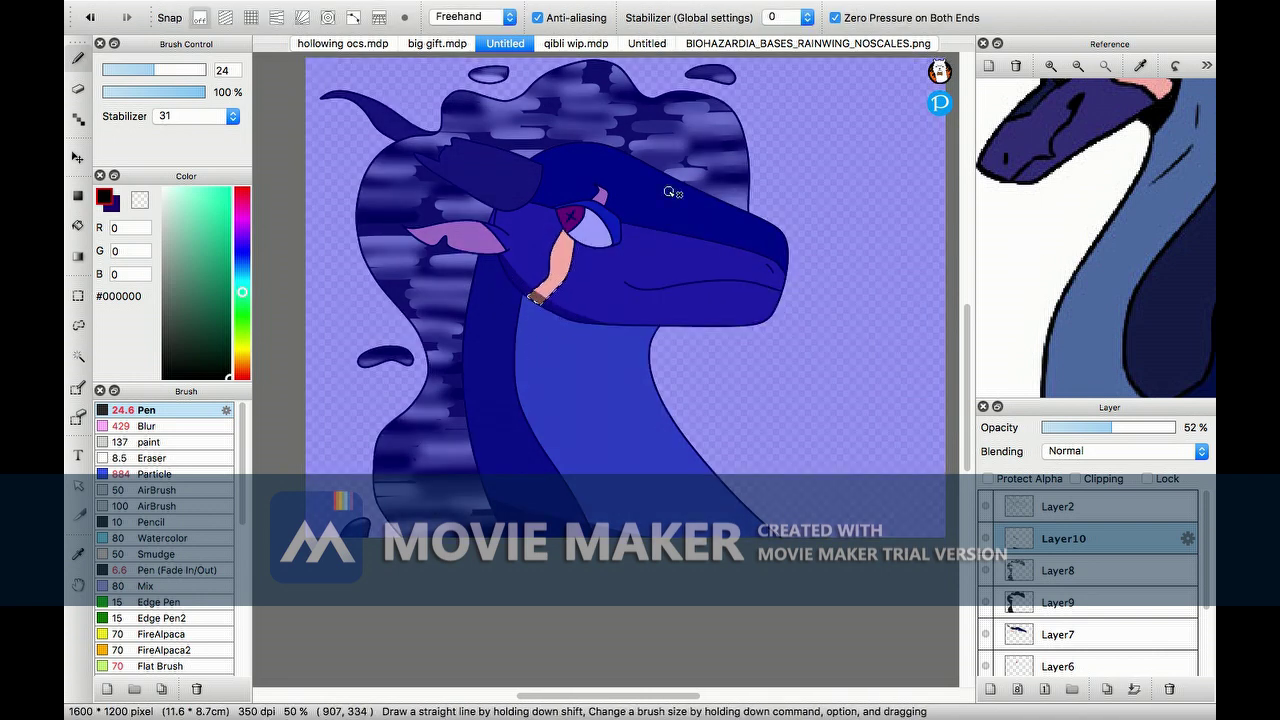
key("super+d")
- Select the ear, near horn and far horn in turn and paint black shading along their lower edges
left_click(463, 237)
key("b")
key("w")
key("super+d")
left_click(475, 175)
key("b")
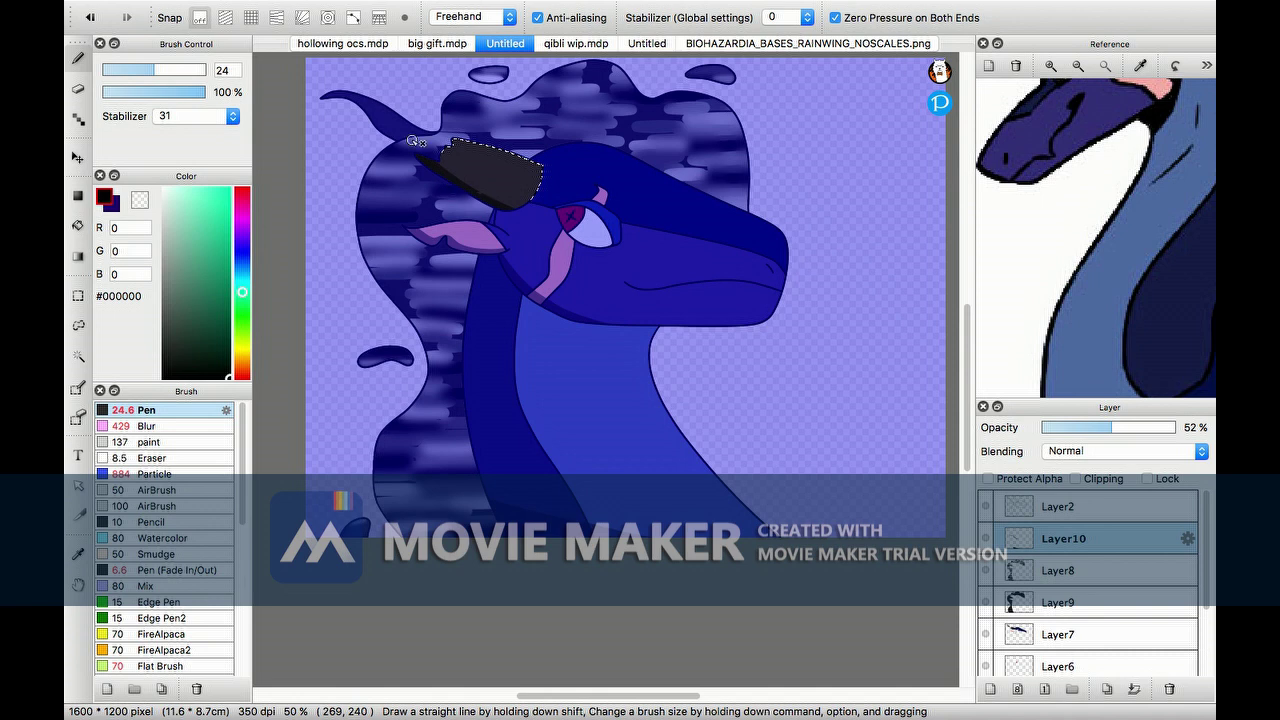
key("super+z")
key("w")
left_click(326, 101)
key("b")
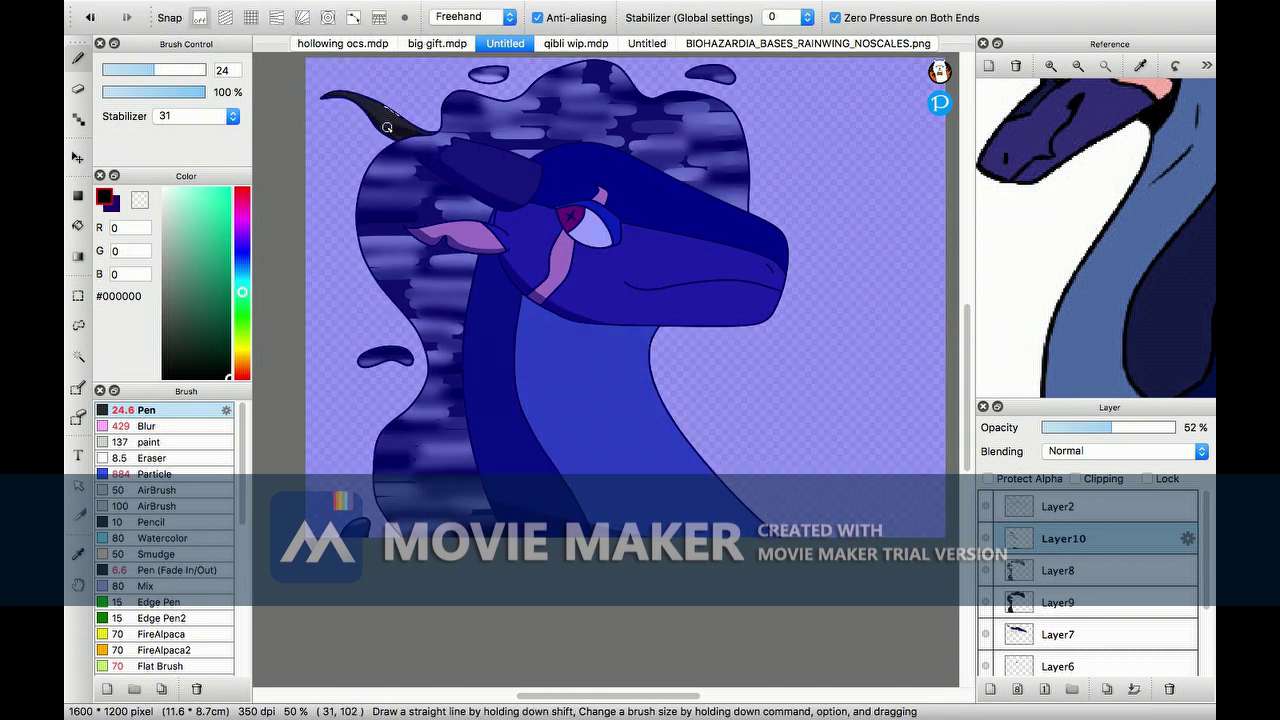
- Select the eye white, paint black shading on it and deselect
key("w")
left_click(592, 226)
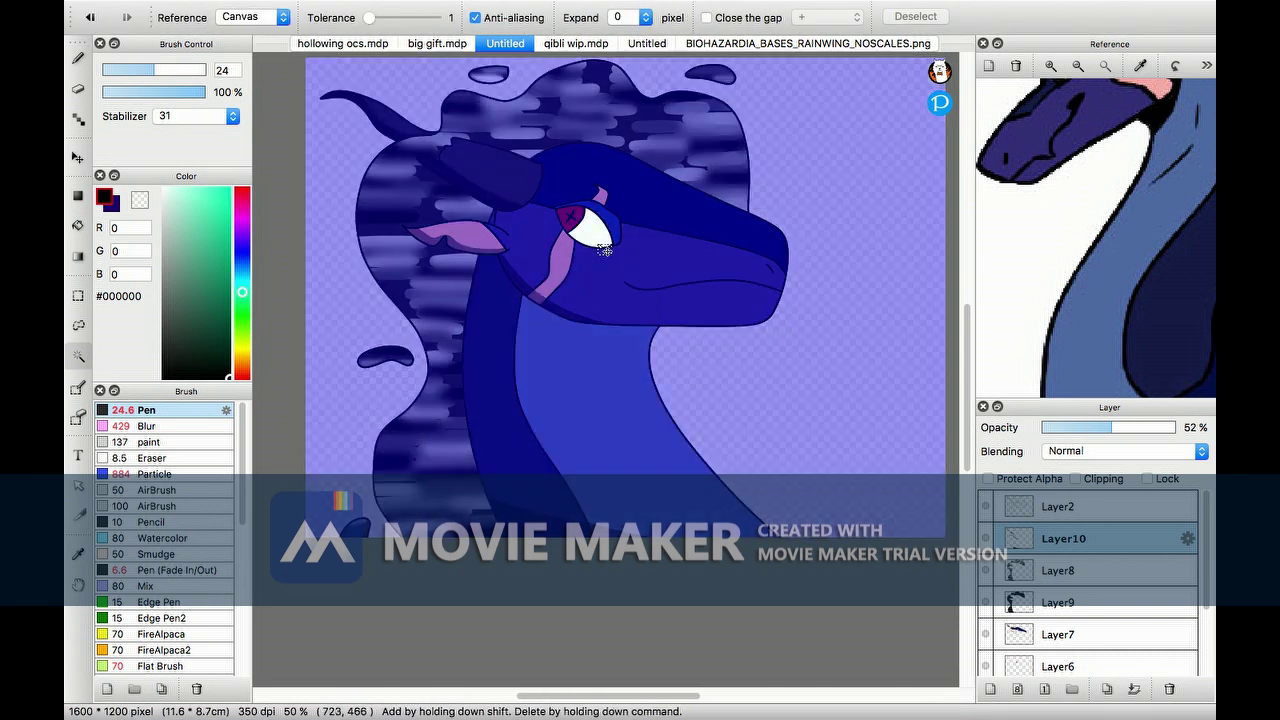
key("b")
key("super+d")
key("w")
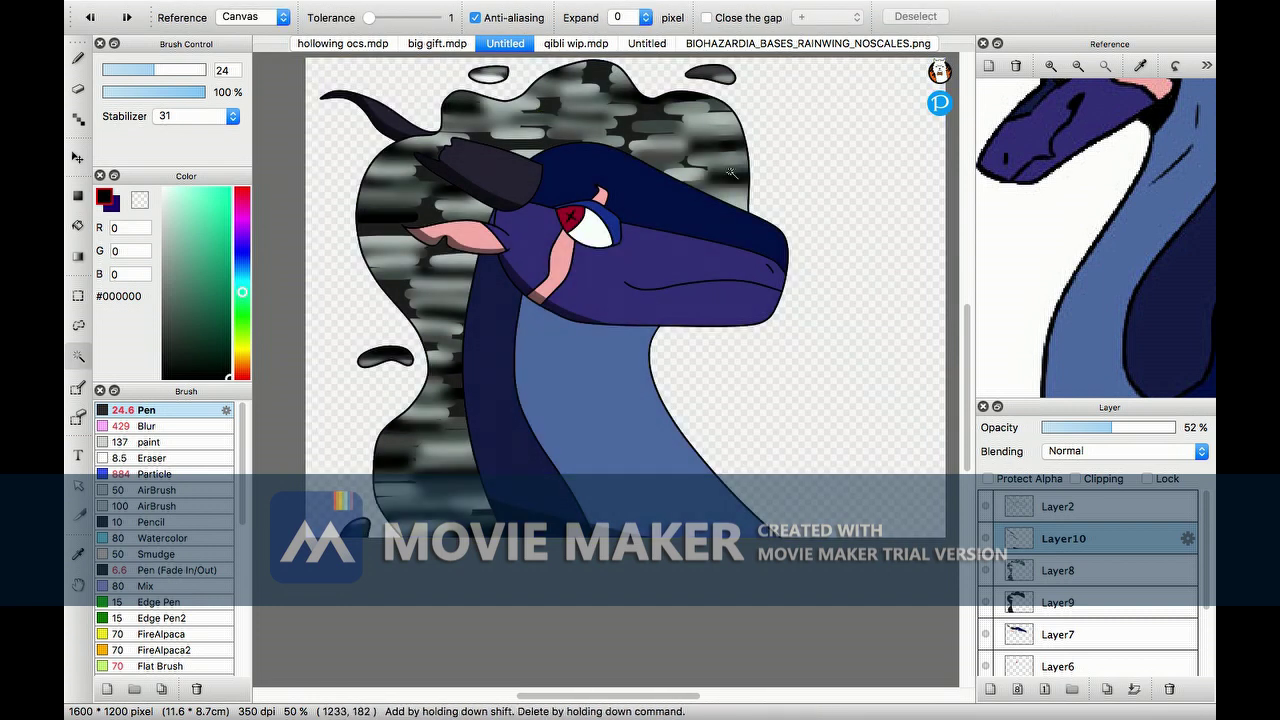
key("super+minus")
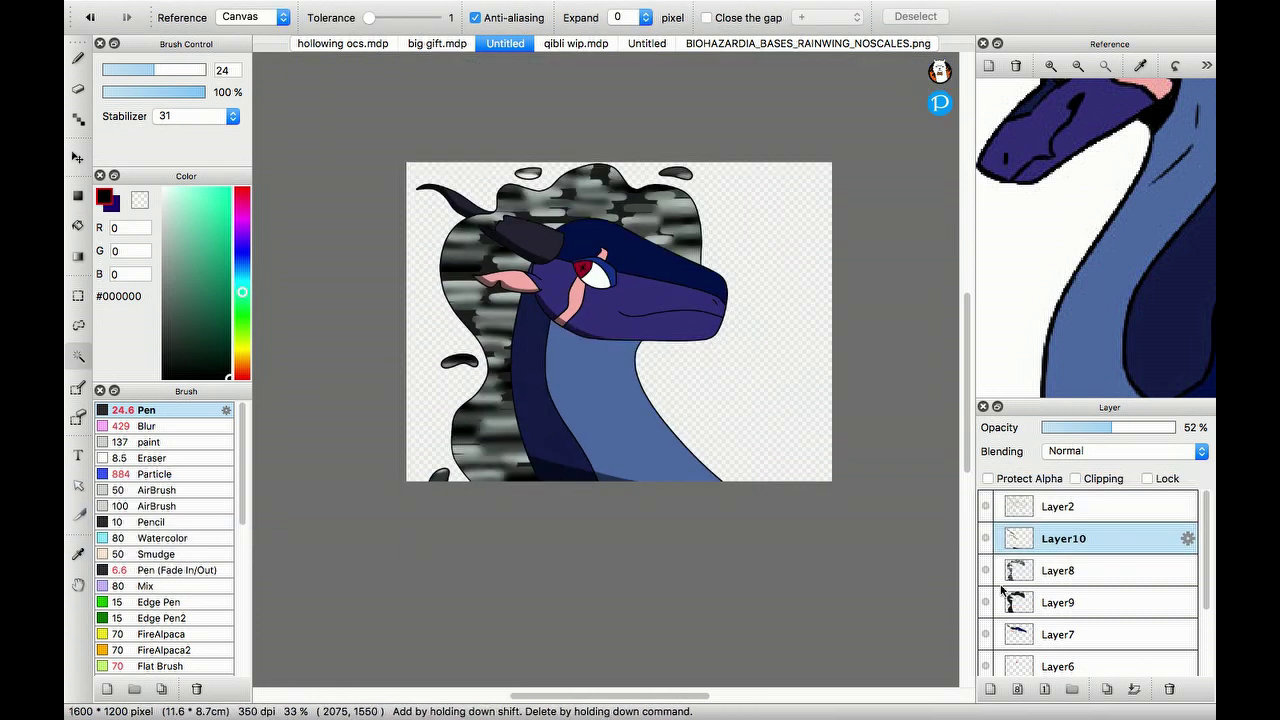
- Hide all artwork layers, add a new layer beneath them and cover it with black #000000 using the Pen at size 2000
left_click(1060, 506)
left_click(986, 570)
left_click(986, 570)
left_click(986, 538)
scroll(1090, 600, "down", 3)
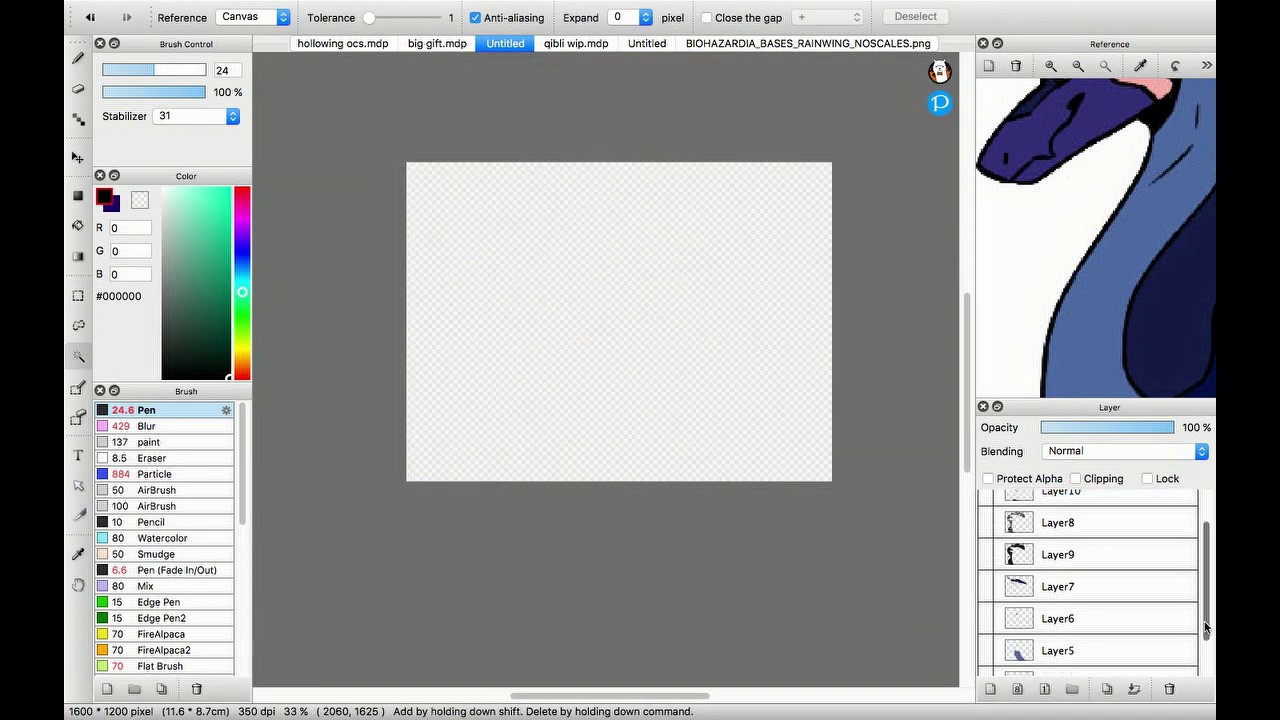
left_click(1063, 660)
scroll(1090, 600, "down", 1)
key("b")
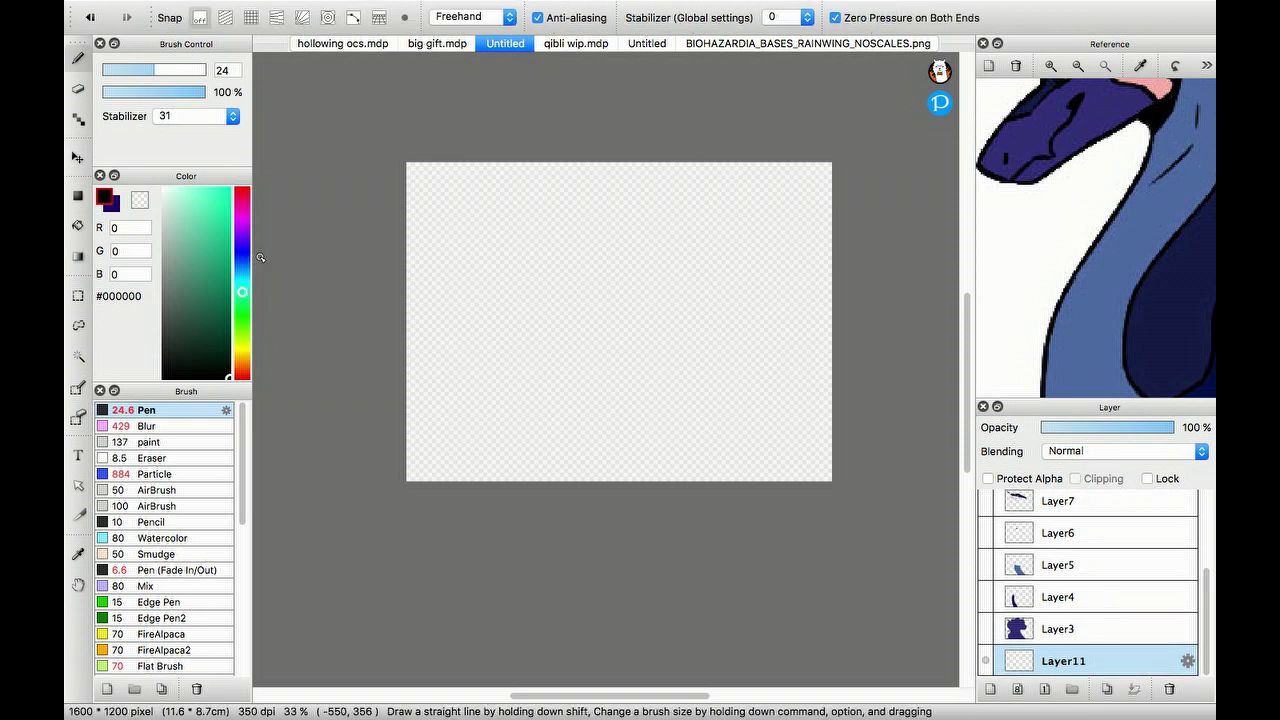
left_click(574, 214)
- Draw vertical bright green #10FF00 lines of varying length from the canvas's upper and lower edges, using grid snapping and the Pen at size 3.2
left_click(242, 317)
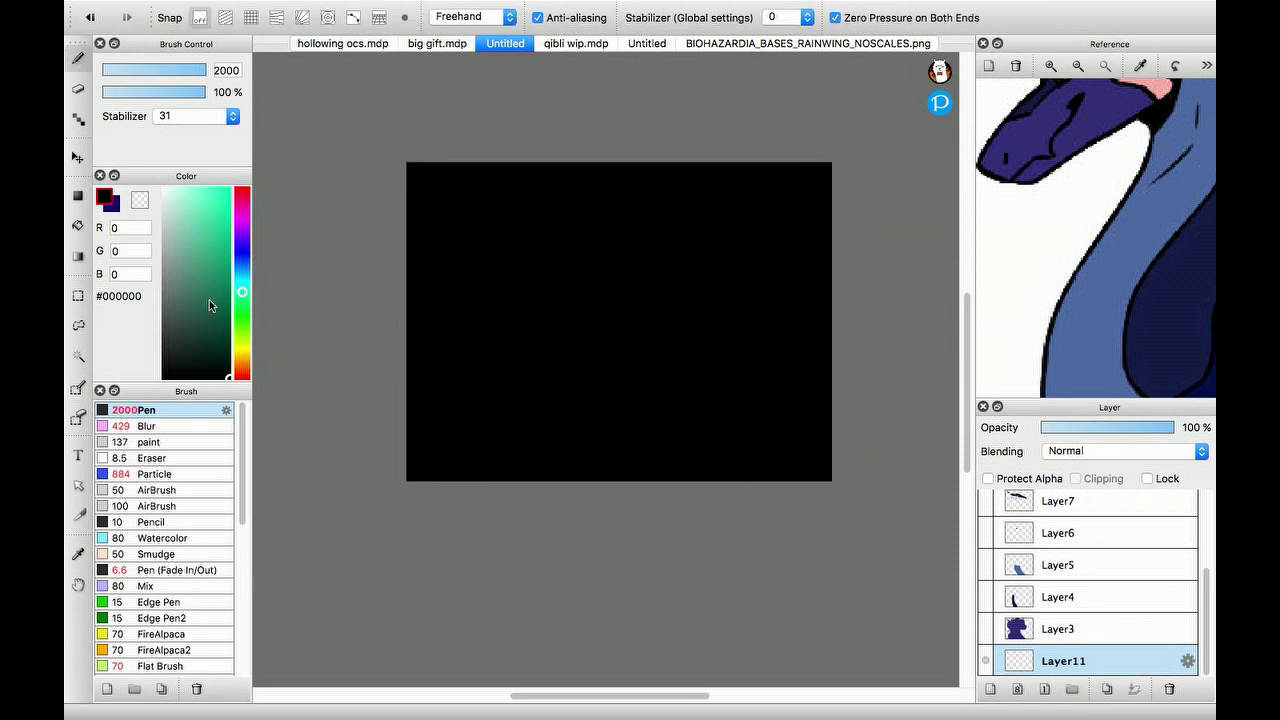
left_click(229, 187)
left_click(108, 72)
left_click(250, 17)
left_click_drag(454, 163, 457, 242)
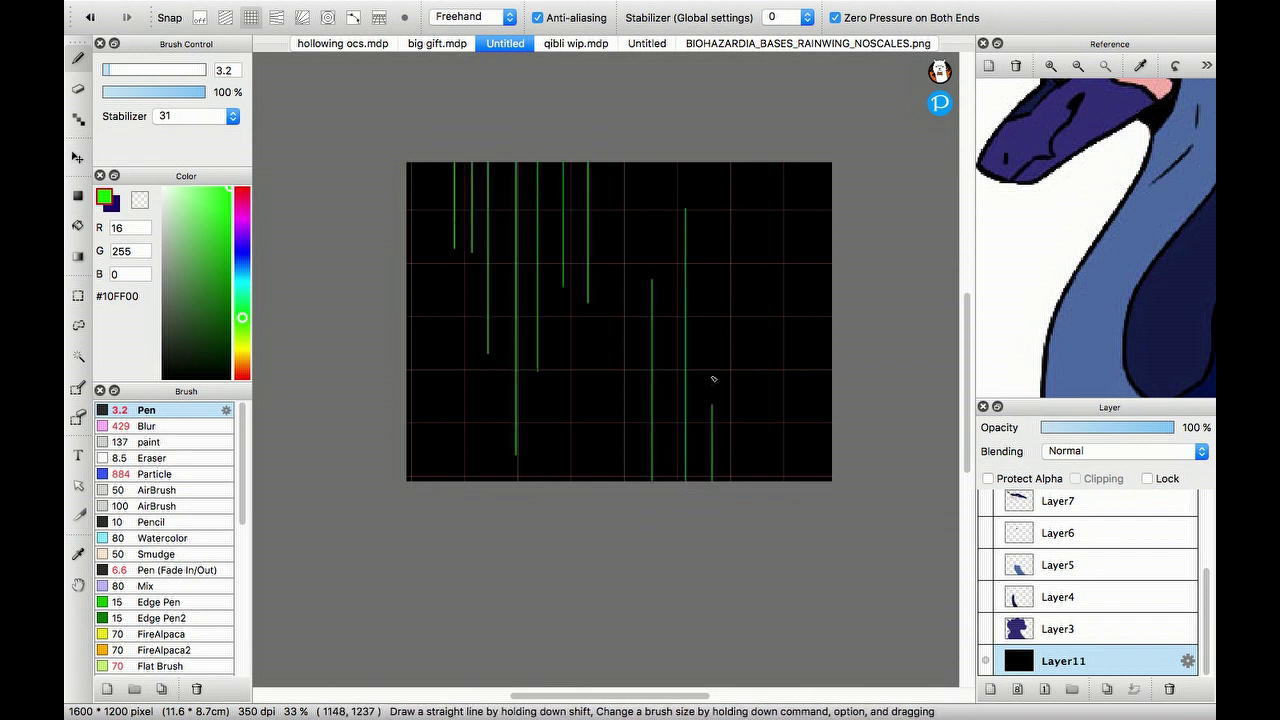
left_click_drag(803, 321, 799, 306)
key("g")
key("b")
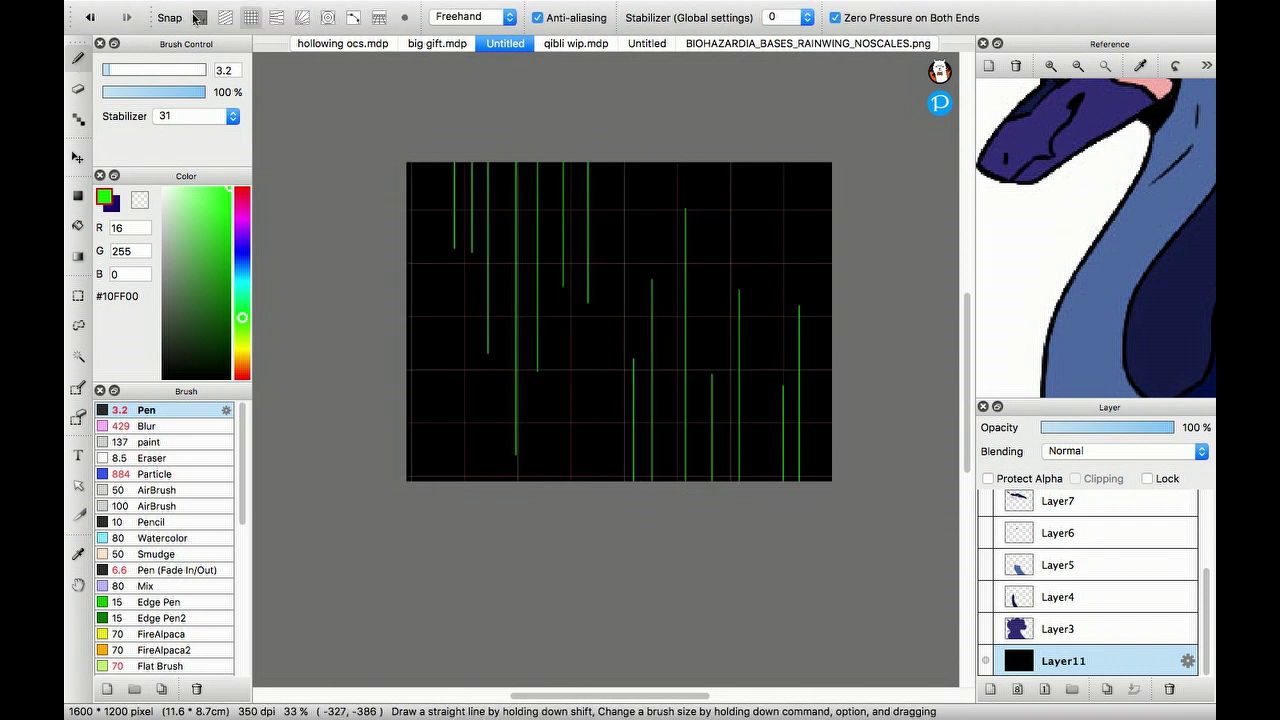
left_click(200, 17)
left_click(985, 629)
left_click(985, 632)
left_click(985, 630)
left_click(985, 630)
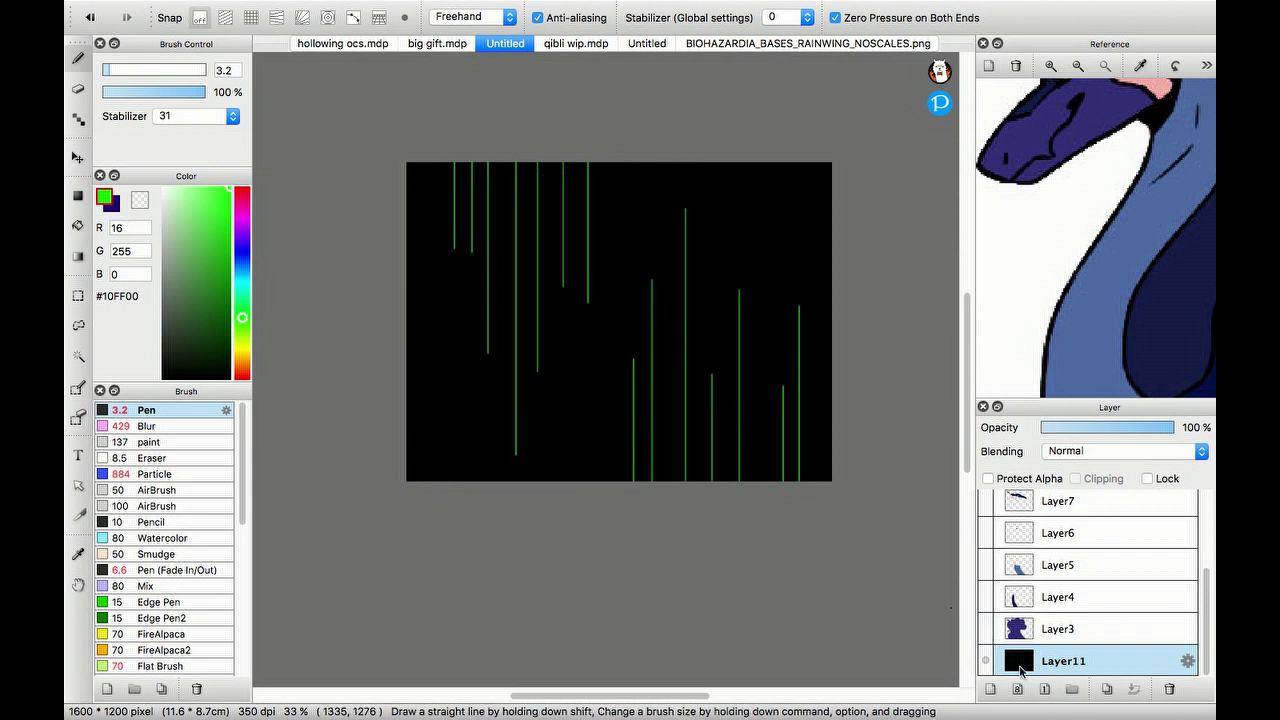
left_click_drag(429, 486, 514, 449)
- Try scattering pale green #BAFFB6 dots over the black background with the Particle brush at size 327, and undo them
left_click(156, 474)
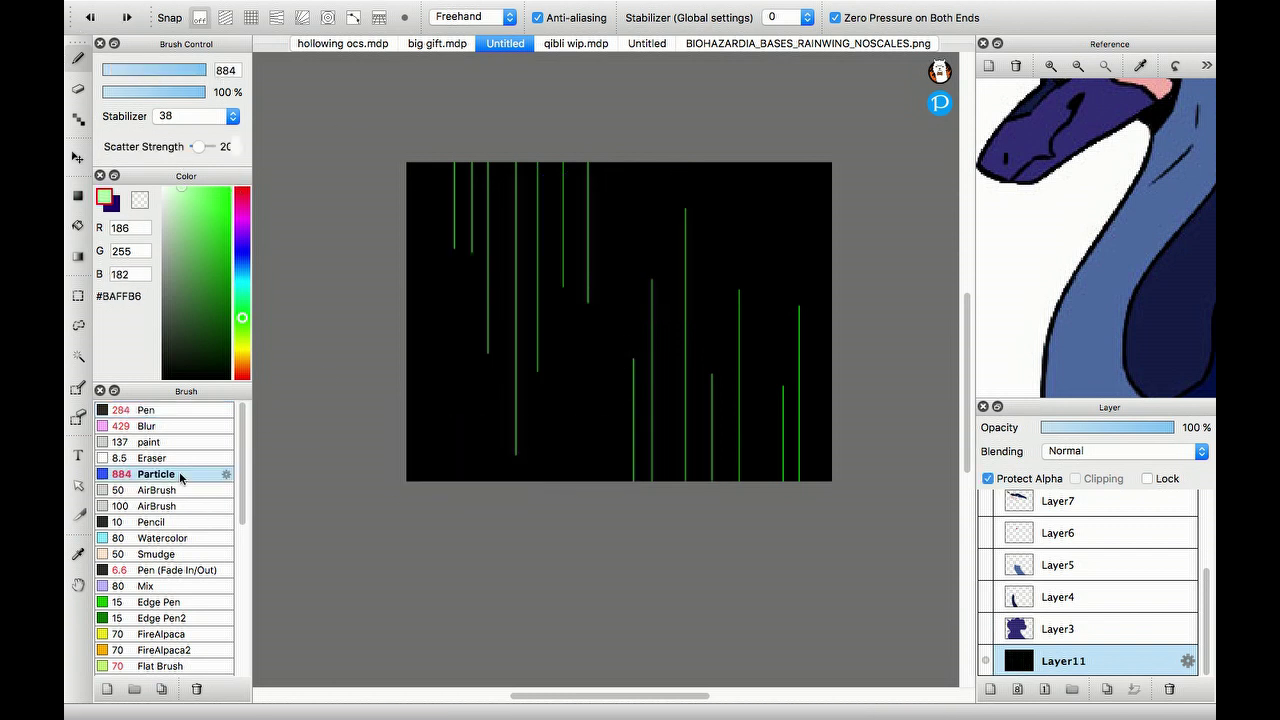
left_click_drag(207, 72, 245, 72)
mouse_move(460, 430)
left_mouse_down()
mouse_move(352, 129)
mouse_move(721, 441)
left_mouse_up()
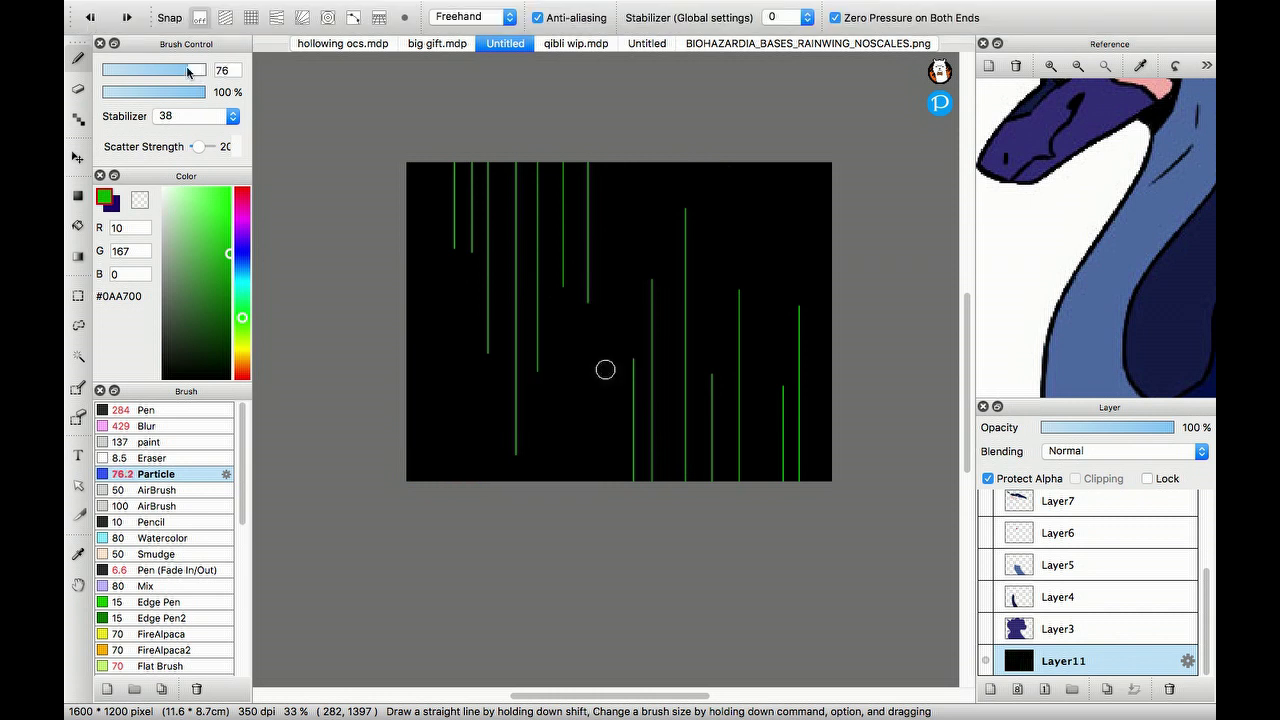
left_click_drag(207, 72, 245, 72)
mouse_move(573, 505)
left_mouse_down()
mouse_move(475, 344)
mouse_move(635, 180)
left_mouse_up()
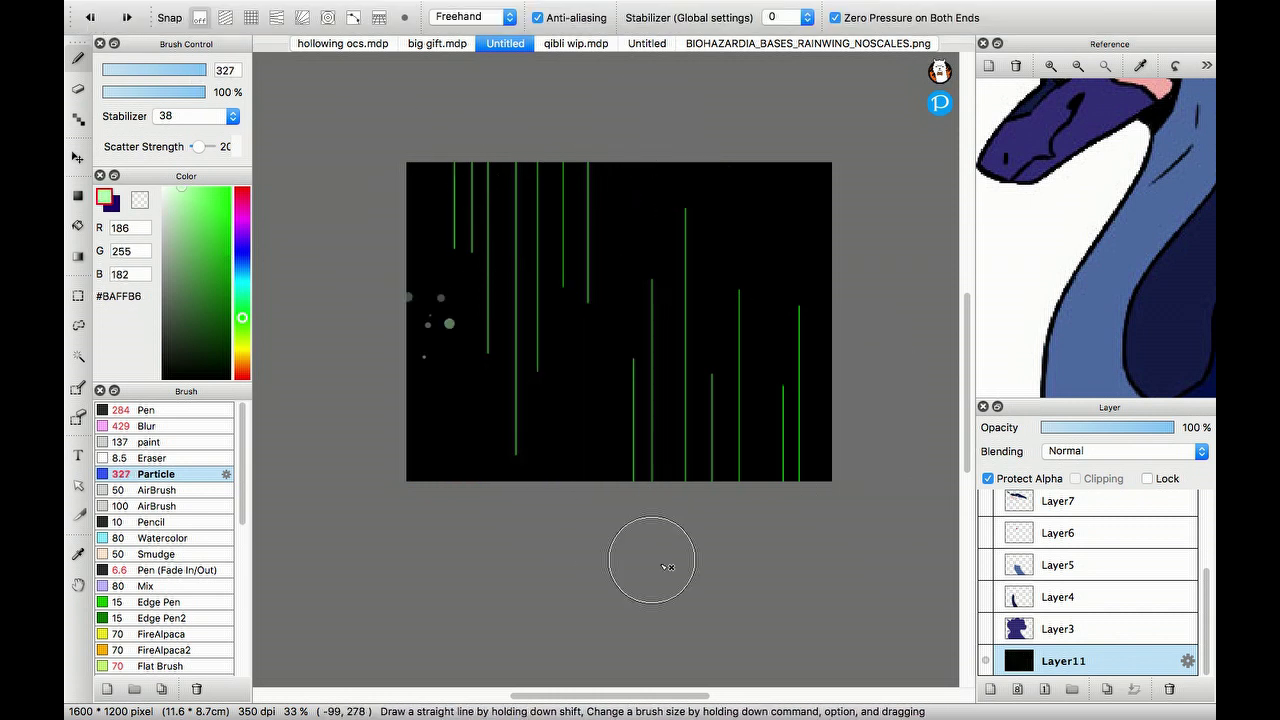
left_click_drag(651, 557, 800, 300)
mouse_move(429, 343)
left_mouse_down()
mouse_move(529, 357)
mouse_move(625, 211)
left_mouse_up()
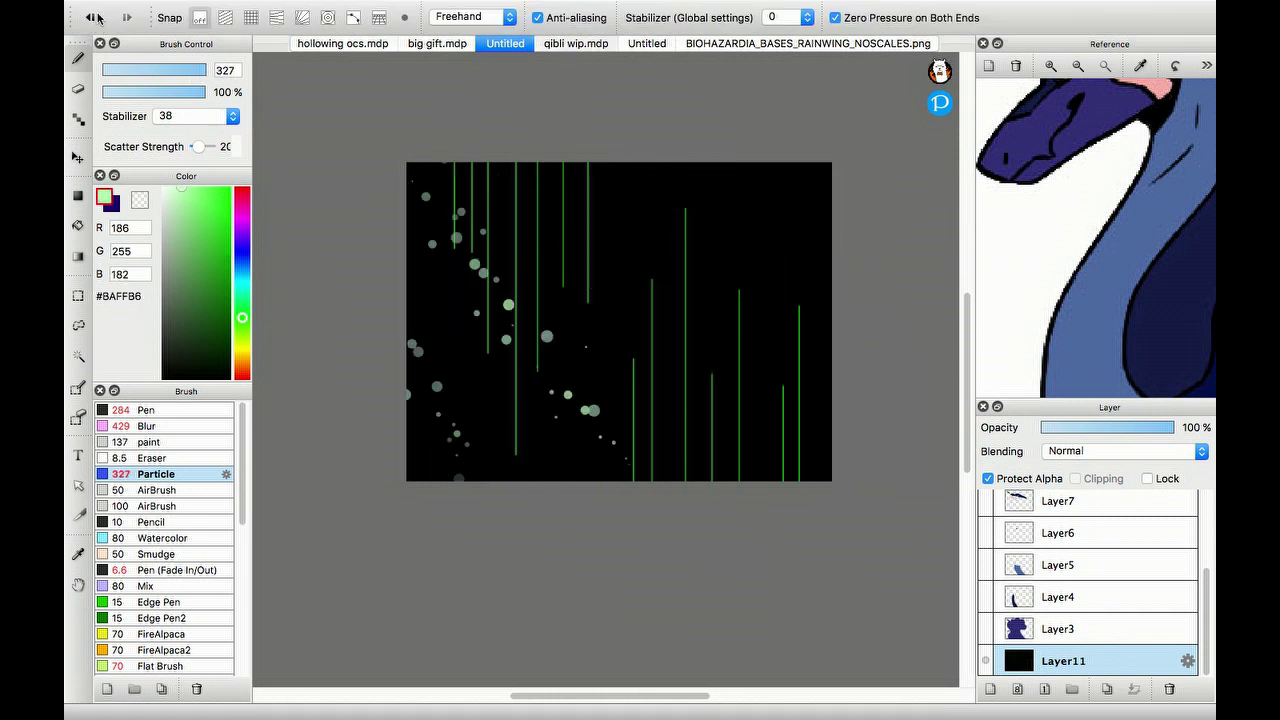
left_click(97, 17)
- Airbrush a soft pale green #BAFFB6 glow into each of the canvas's four corners at brush size 446
left_click(158, 506)
left_click_drag(381, 377, 470, 470)
left_click(92, 18)
left_click_drag(357, 414, 504, 585)
left_click(85, 25)
left_click(315, 415)
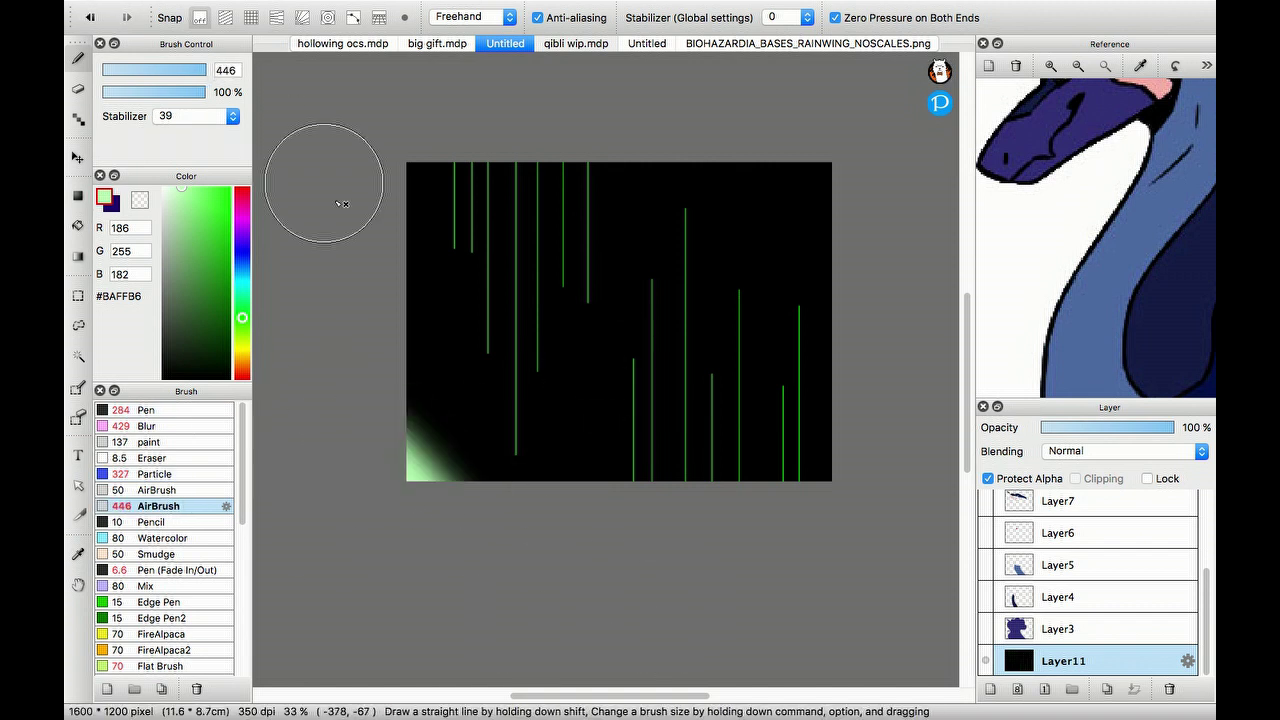
left_click(330, 190)
left_click(858, 135)
left_click(804, 542)
- Show the colour and shading layers again and add a new layer directly above the black background layer
mouse_move(985, 630)
left_mouse_down()
mouse_move(982, 548)
mouse_move(985, 602)
left_mouse_up()
scroll(982, 548, "up", 3)
scroll(1090, 580, "down", 3)
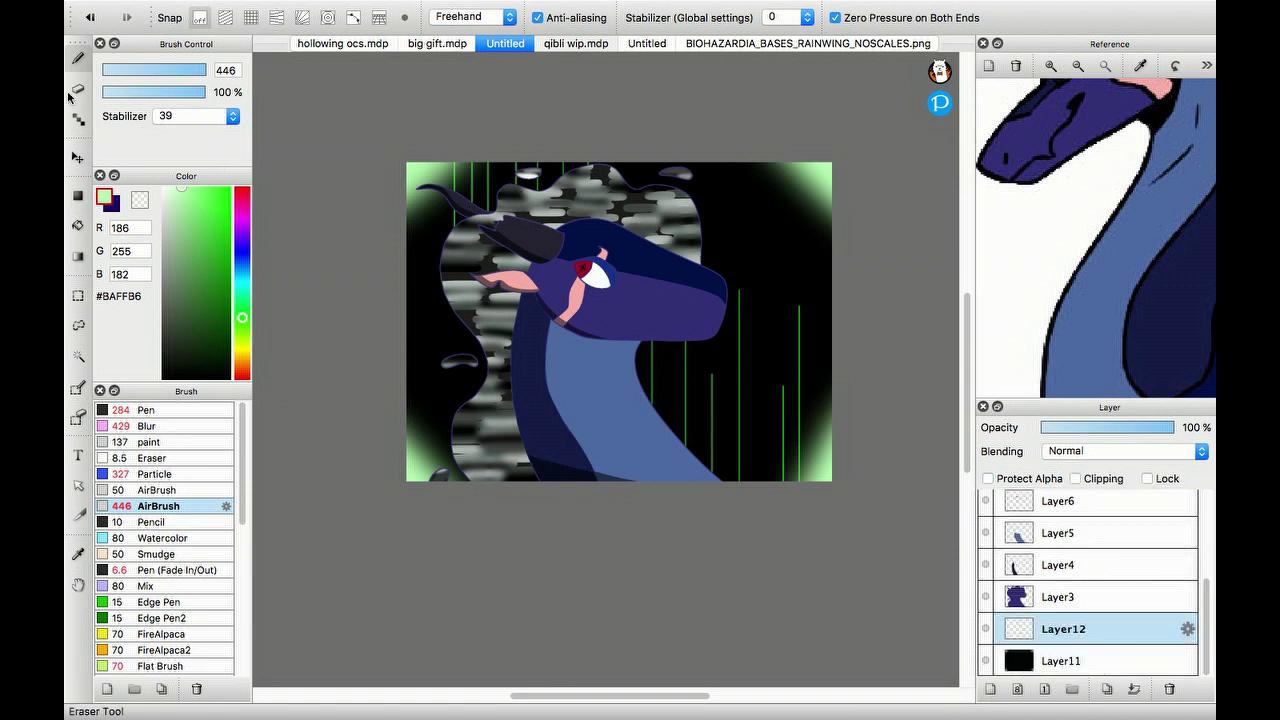
- Handwrite the artist's signature in purple #3D008D with an underline in the canvas's upper-right area, using the Pen at size 10.4
left_click(241, 236)
left_click(229, 272)
key("super+alt+0")
left_click(146, 426)
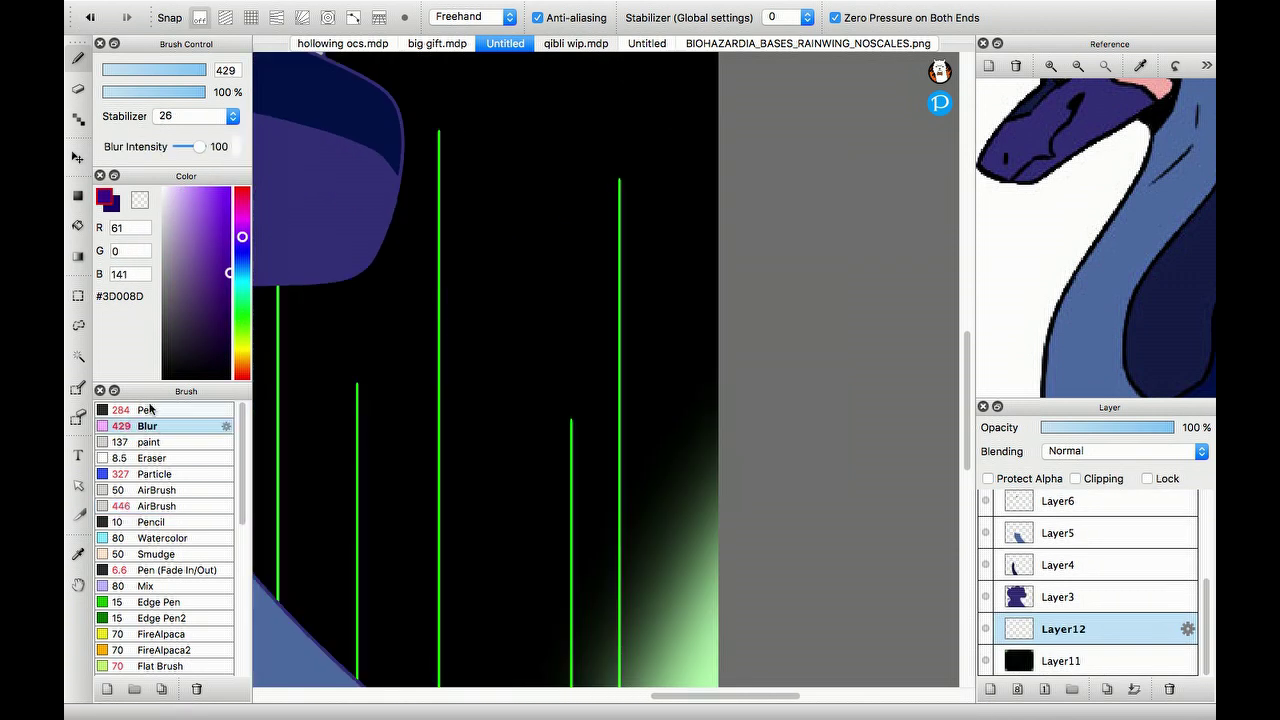
left_click(146, 410)
scroll(474, 299, "up", 10)
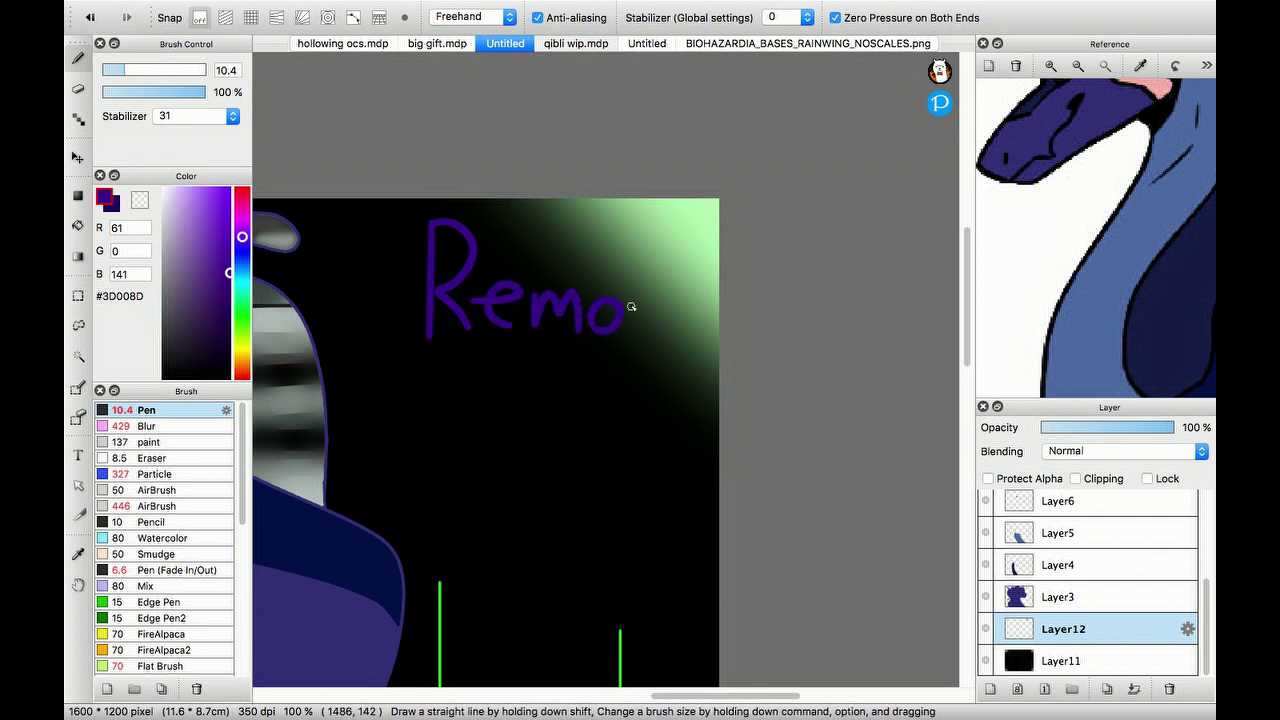
left_click_drag(569, 388, 506, 380)
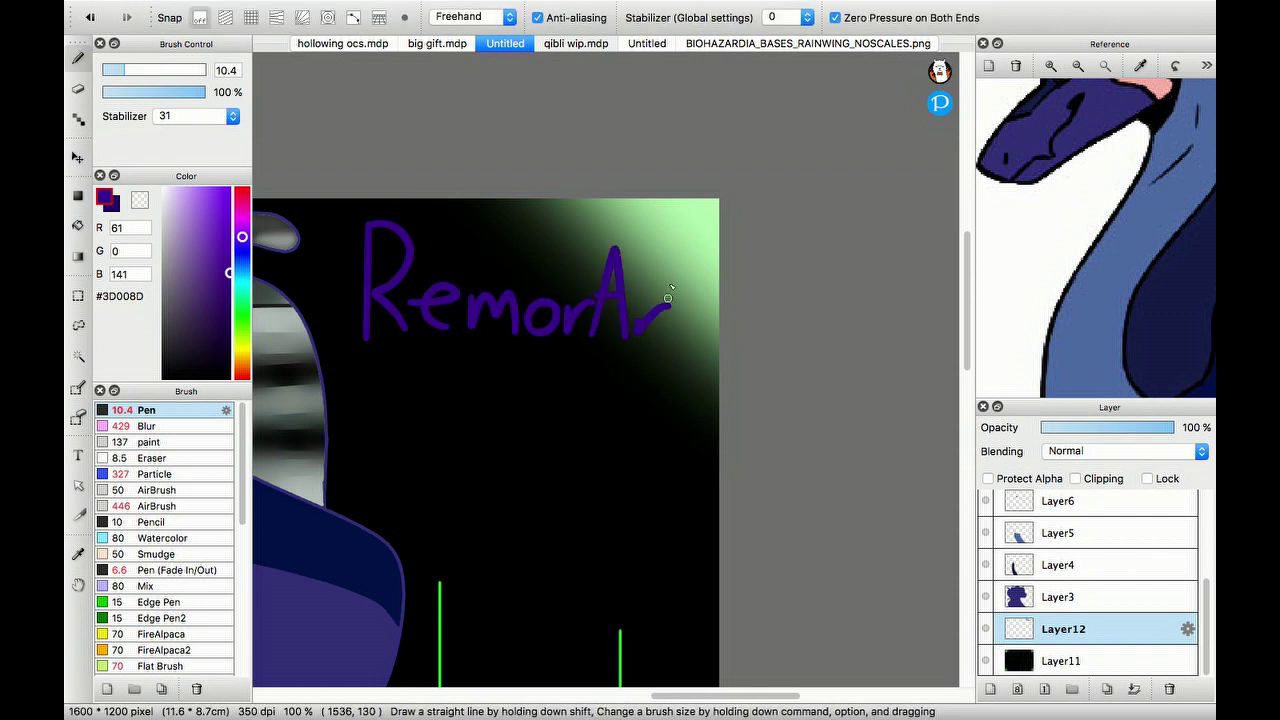
- Make the hidden line-art layer at the top of the layer stack visible again
key("super+minus")
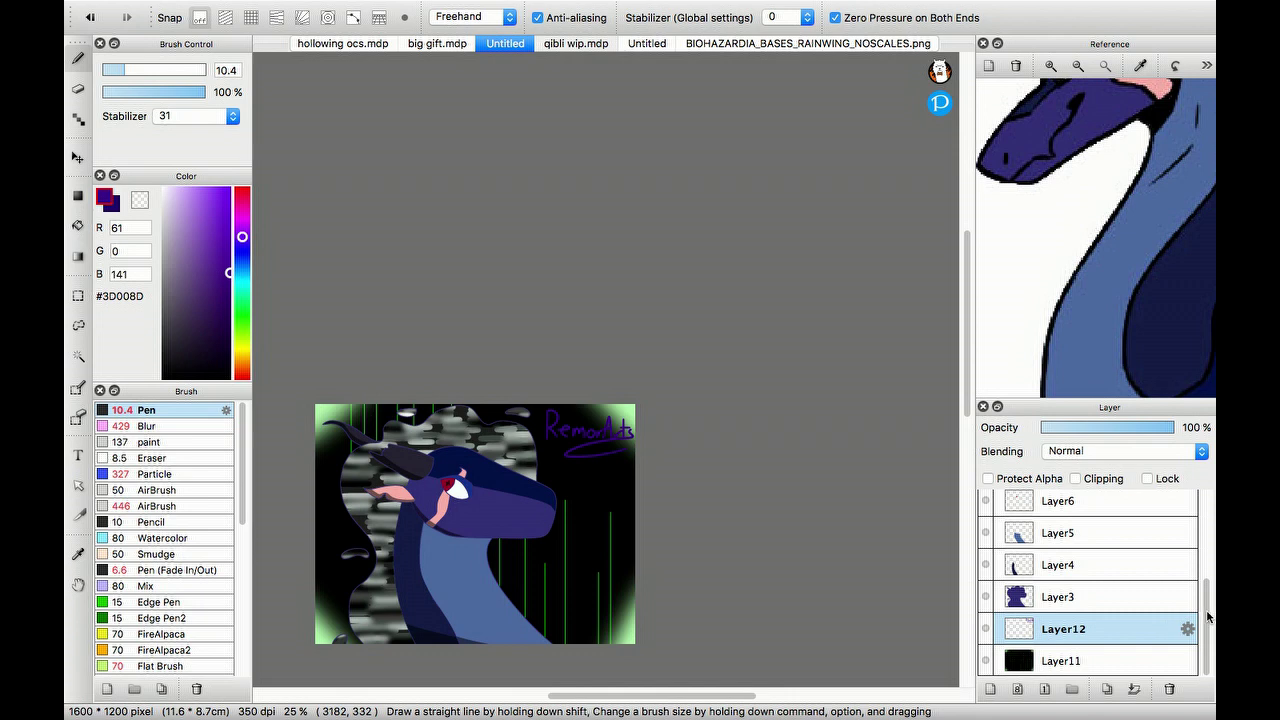
scroll(1090, 580, "up", 3)
scroll(660, 600, "down", 2)
key("super+plus")
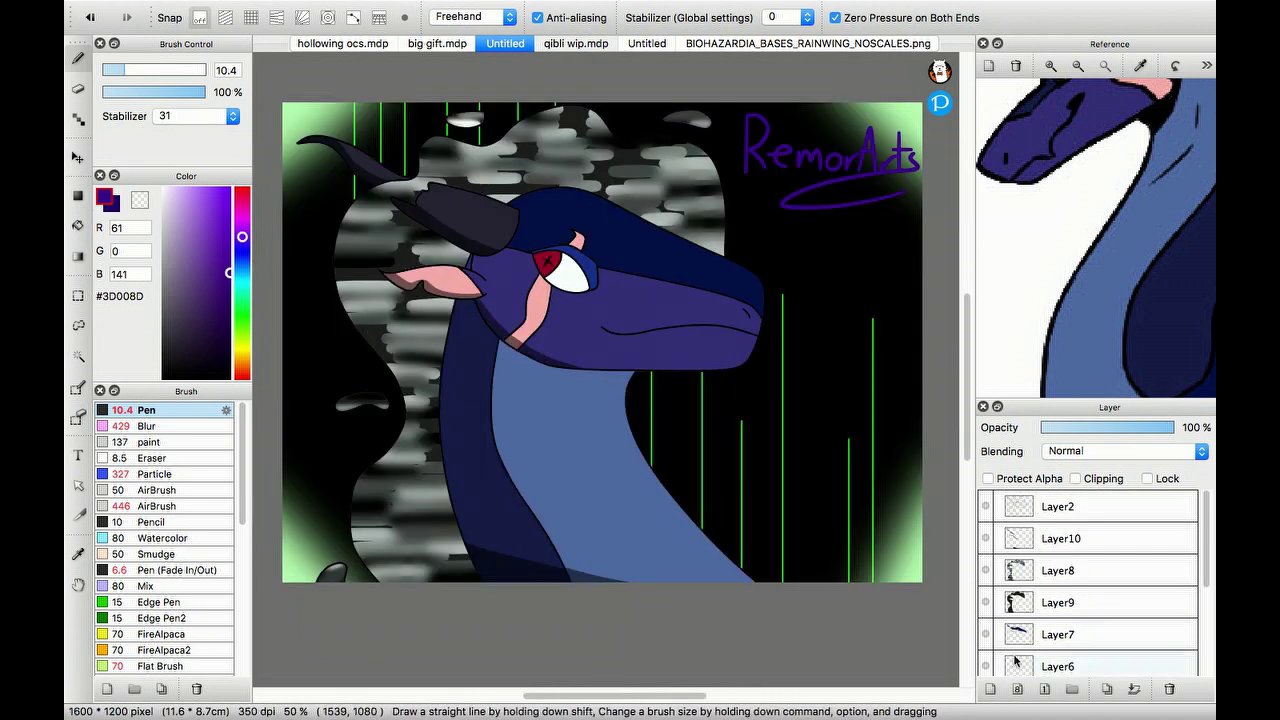